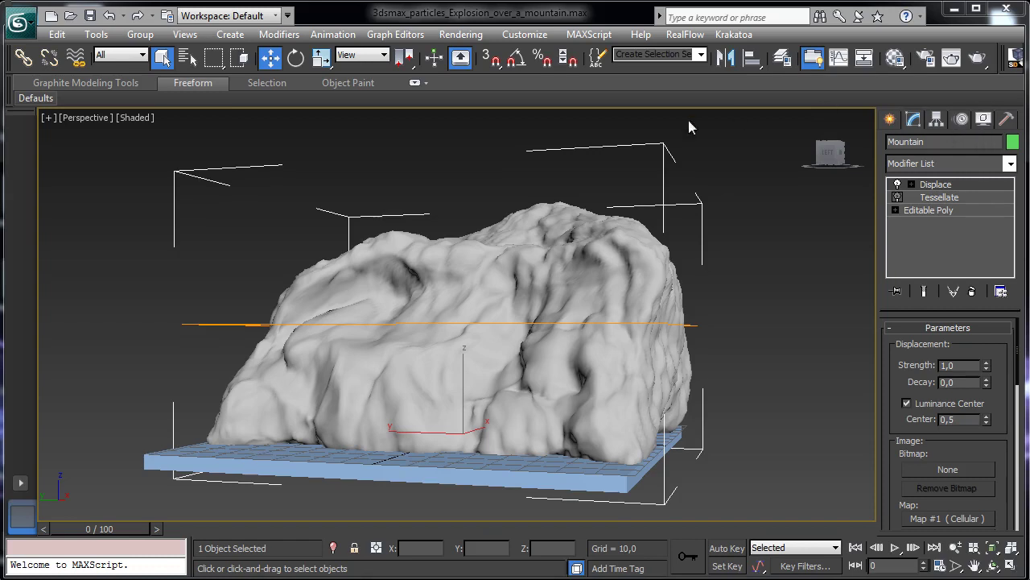
Create a PF Source particle emitter about 26.9 by 31.5 units beside the mountain's base
click(891, 119)
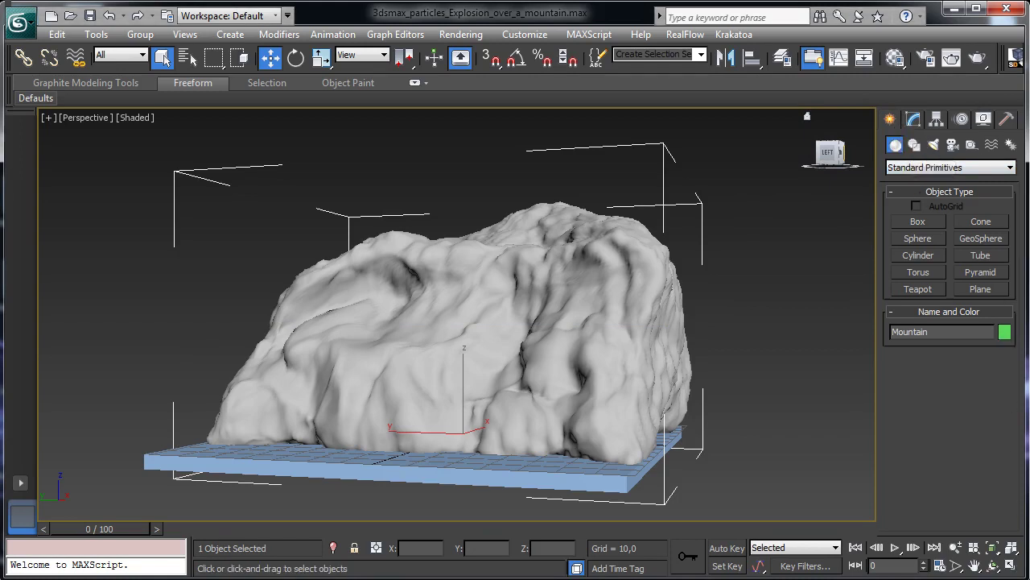
click(927, 168)
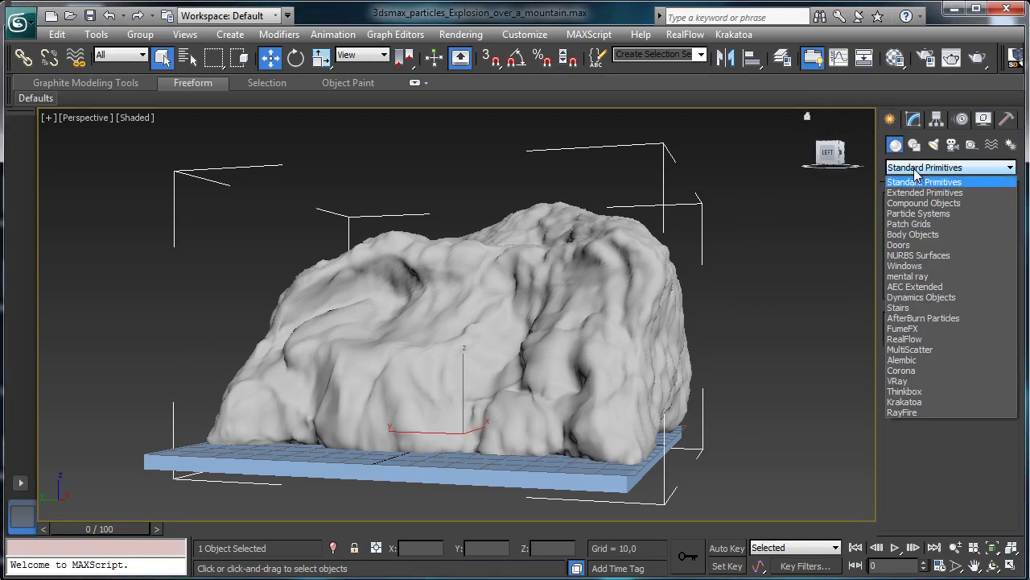
click(934, 213)
click(927, 222)
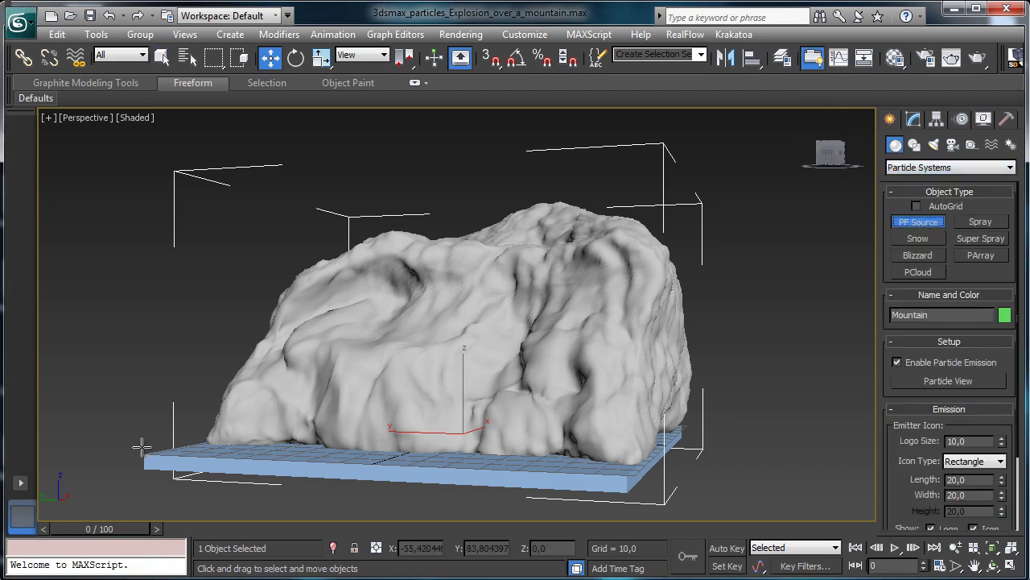
drag(103, 472, 186, 483)
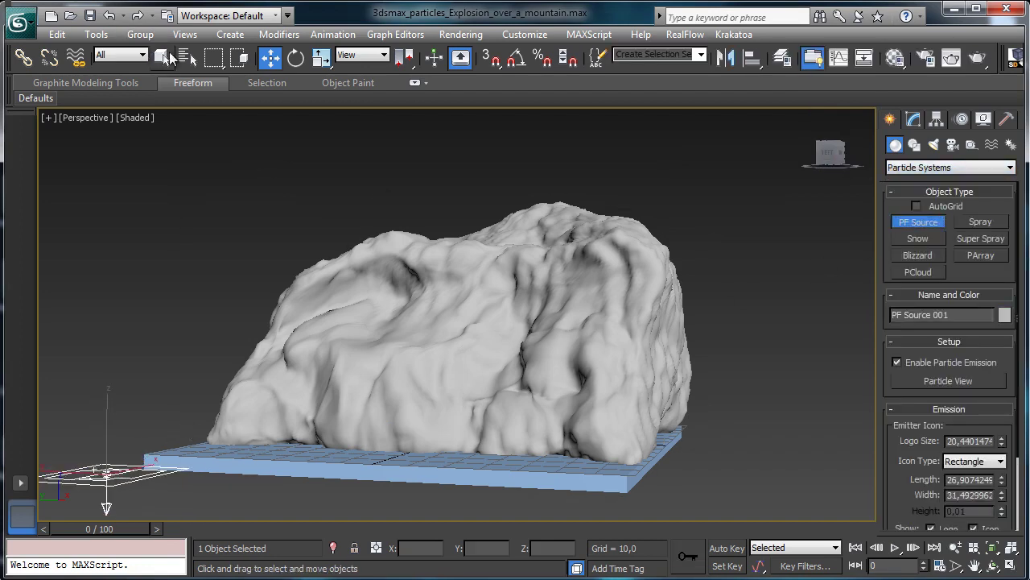
click(164, 57)
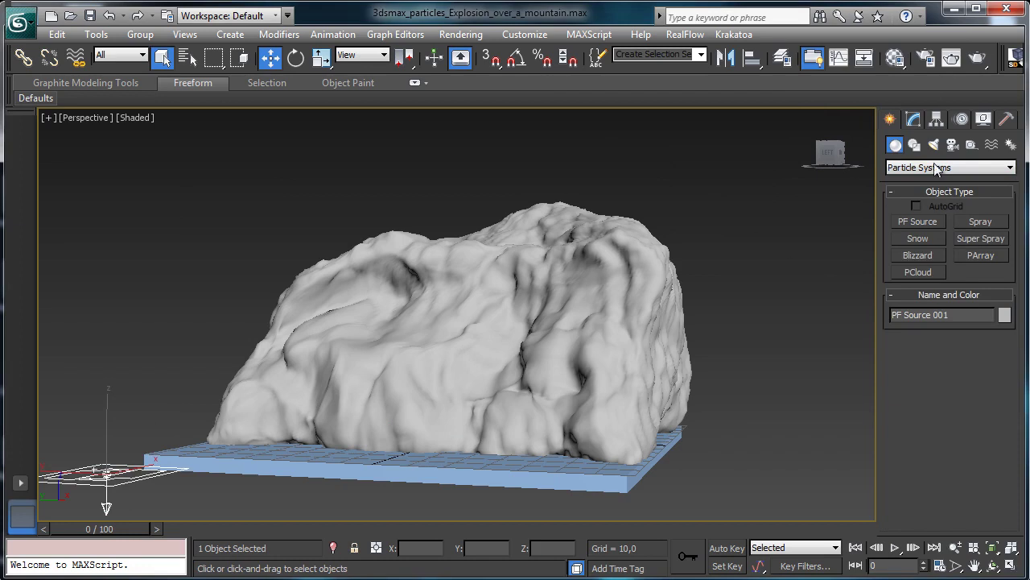
Open Particle View for the new particle source and arrange it so the mountain stays visible beside it
click(914, 120)
click(934, 366)
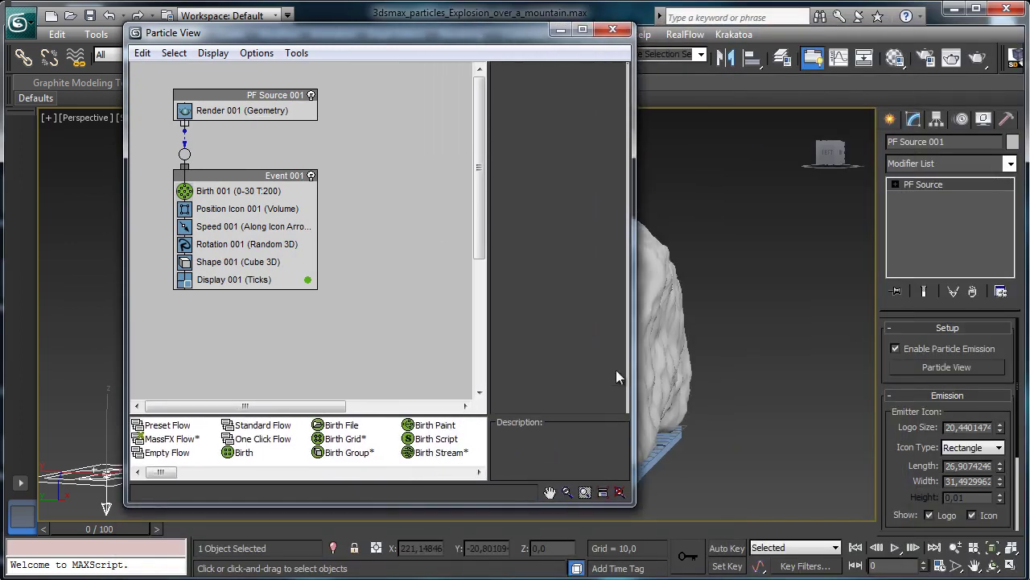
drag(457, 33, 855, 66)
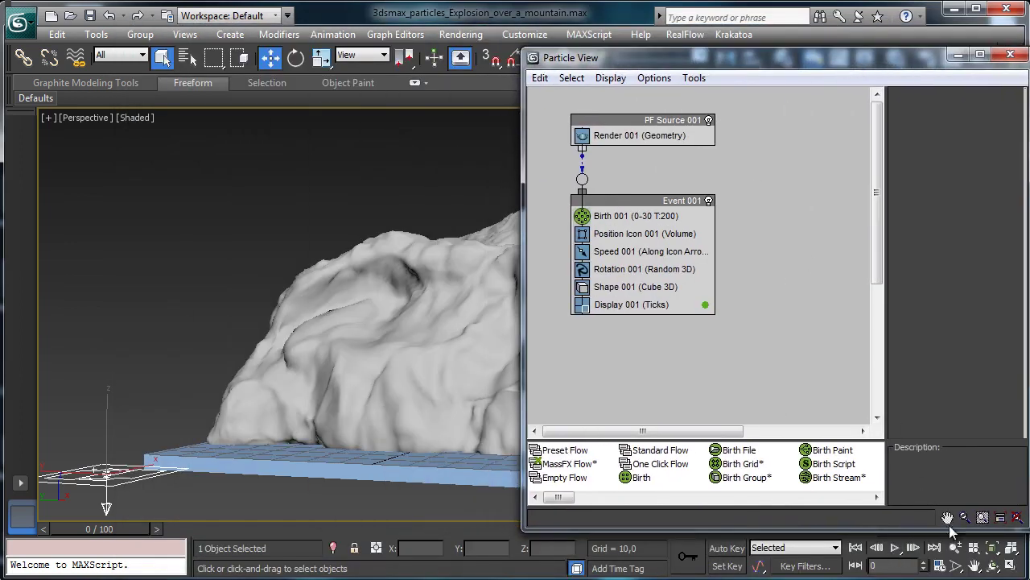
drag(419, 379, 80, 370)
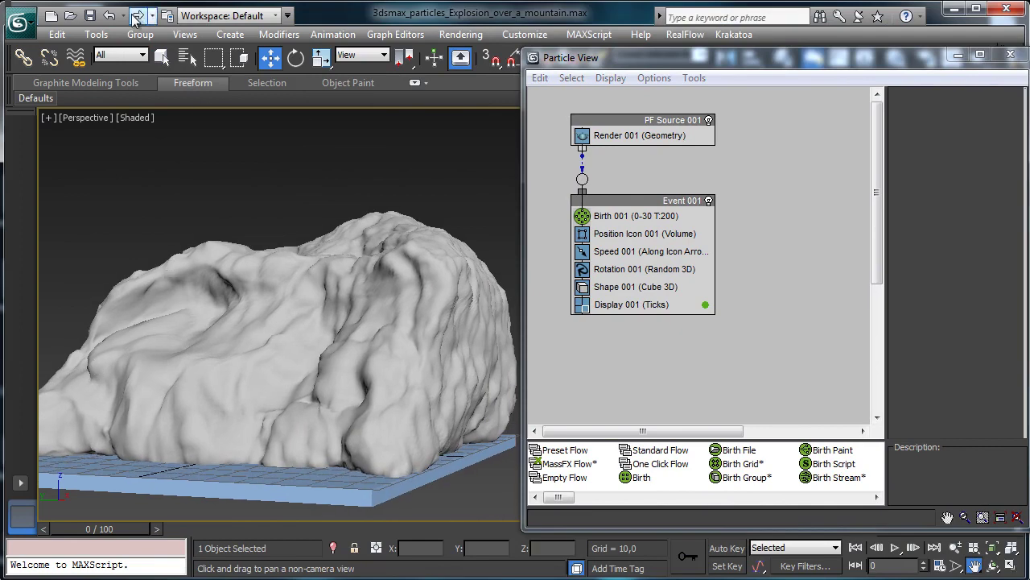
click(163, 57)
Rename the particle source in Particle View as PF_One
click(671, 120)
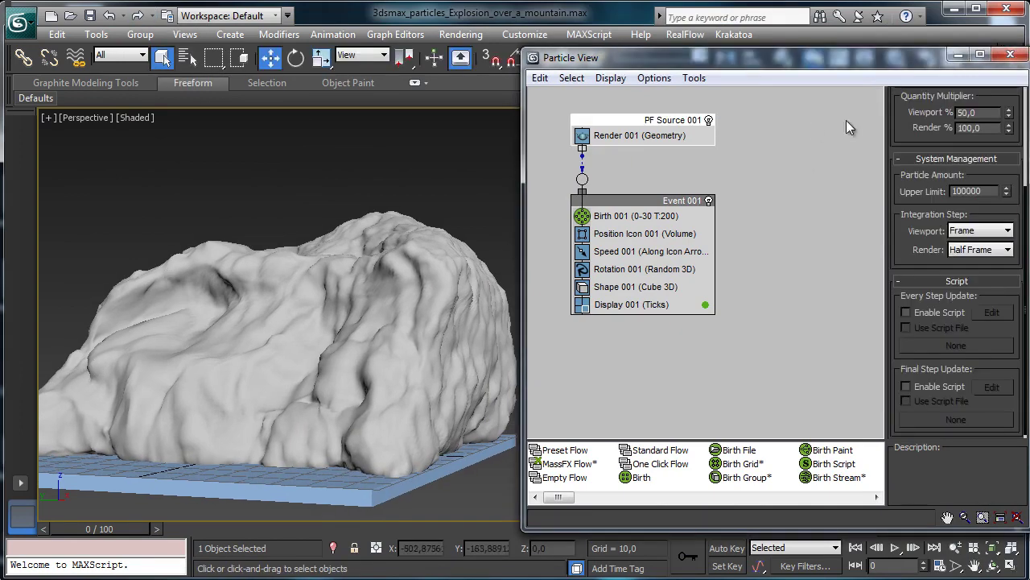
right_click(674, 120)
click(716, 327)
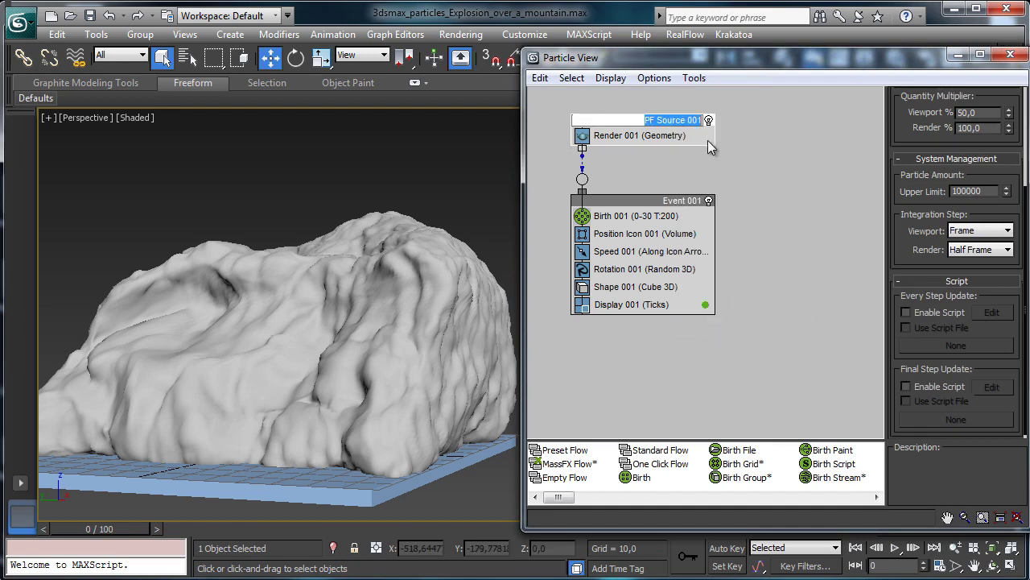
text(PF_One)
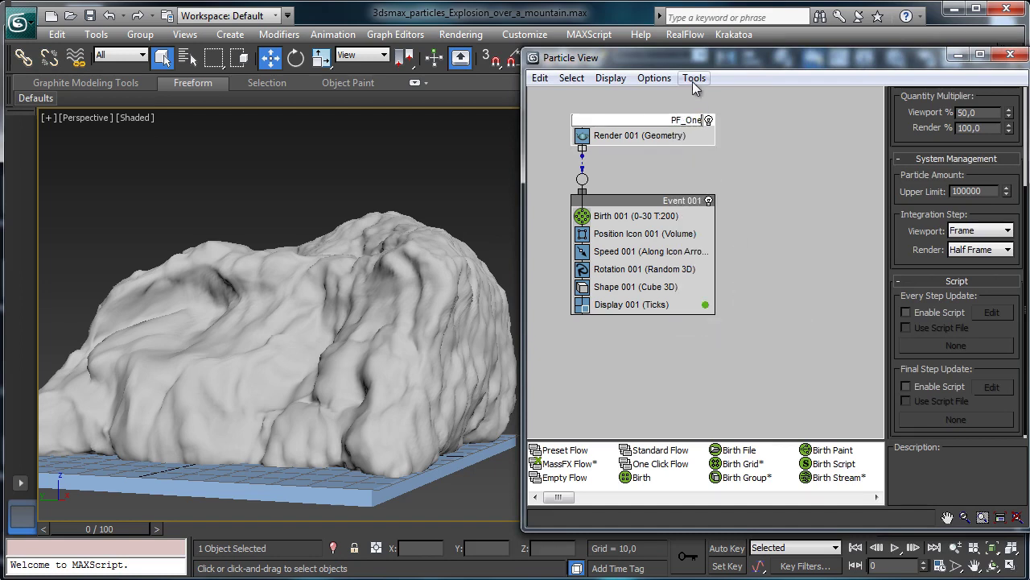
Set the Birth operator to start and stop emitting at frame 10 with an amount of 250 particles
click(644, 218)
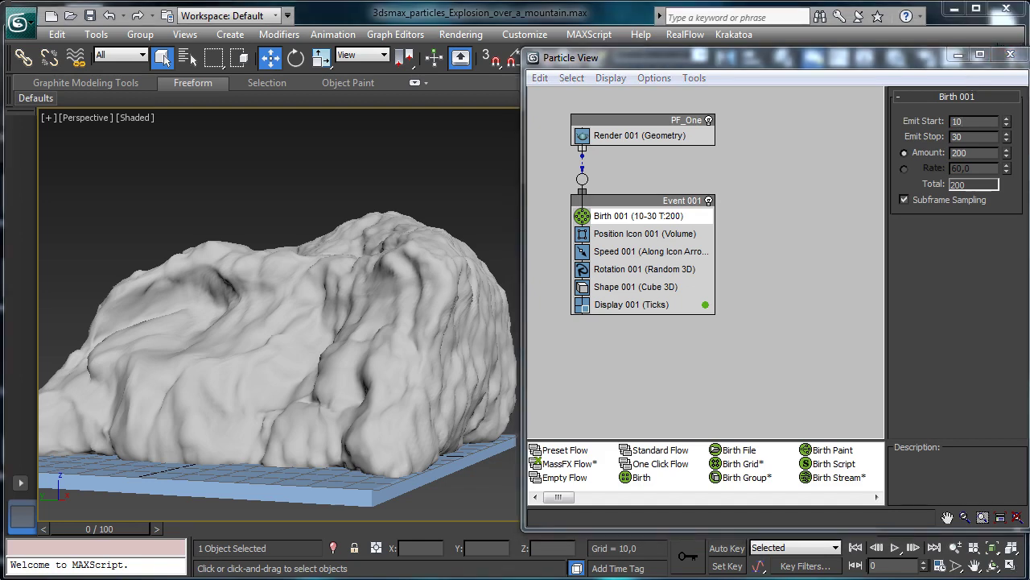
double_click(970, 139)
text(10)
key(Return)
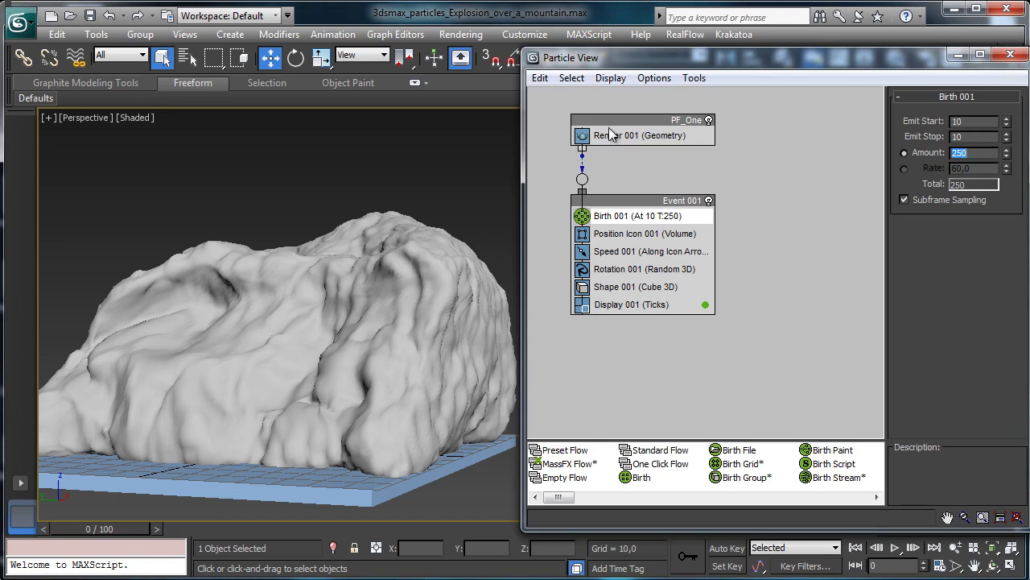
Replace the Position Icon operator with a Position Object operator and add the mountain as its emitter object
click(620, 234)
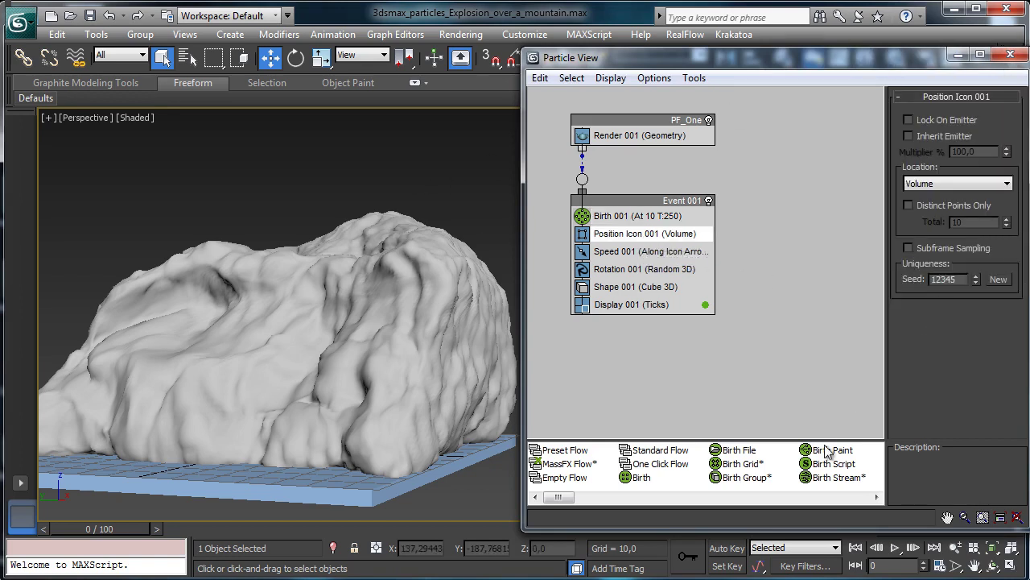
drag(574, 499, 697, 507)
drag(662, 478, 636, 240)
click(636, 239)
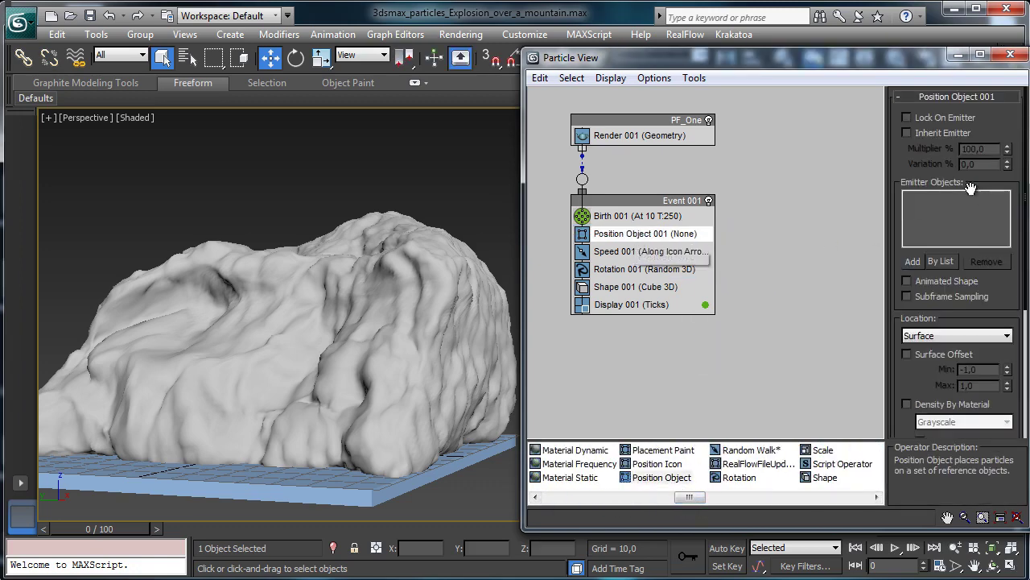
click(911, 263)
click(443, 317)
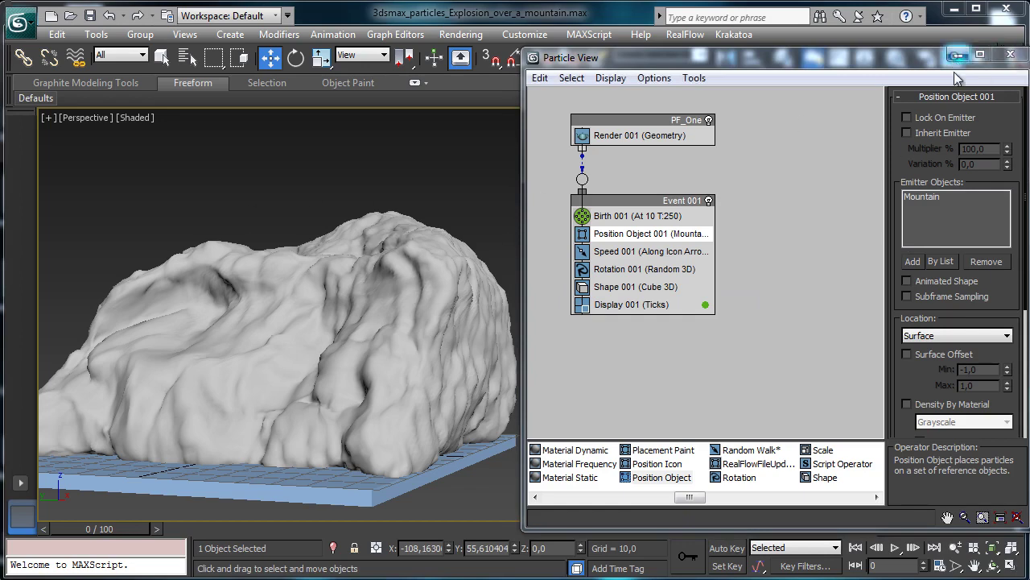
Close Particle View and select the mountain
click(1010, 54)
click(993, 566)
drag(391, 350, 426, 349)
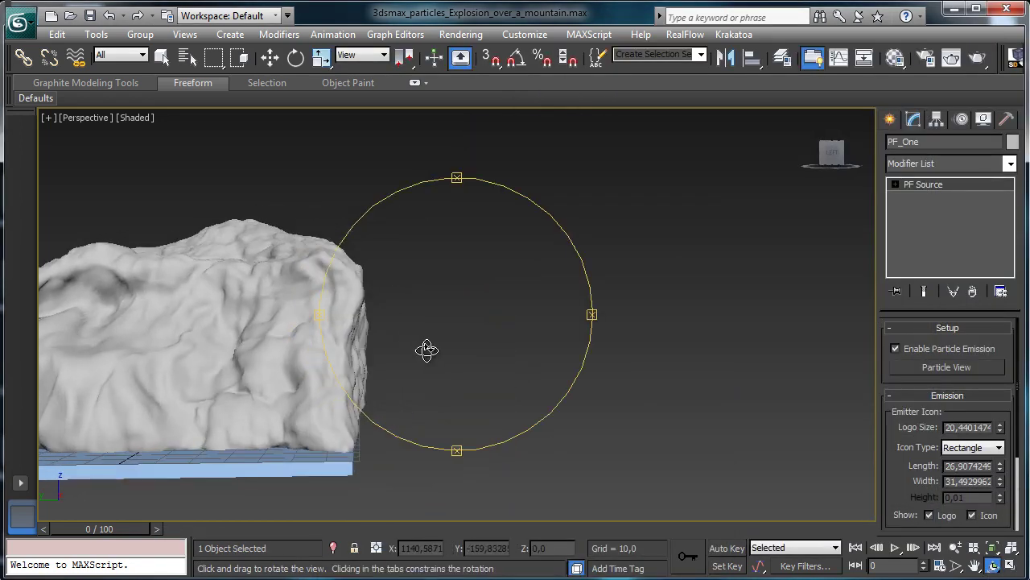
click(975, 567)
drag(187, 379, 354, 387)
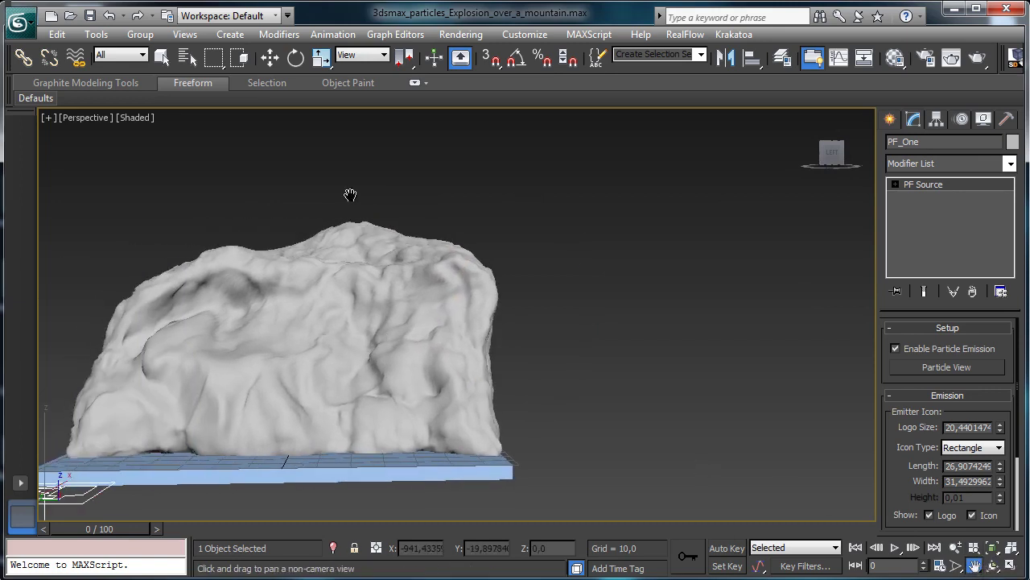
key(q)
click(309, 296)
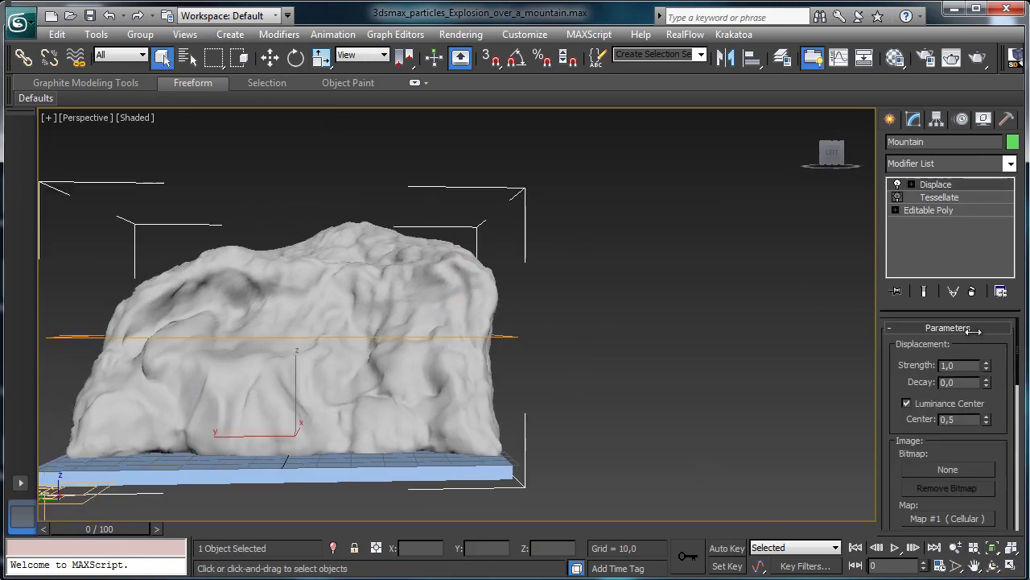
Add a Poly Select modifier directly above the mountain's Editable Poly, below Tessellate, and switch it to polygon selection
click(992, 547)
click(957, 198)
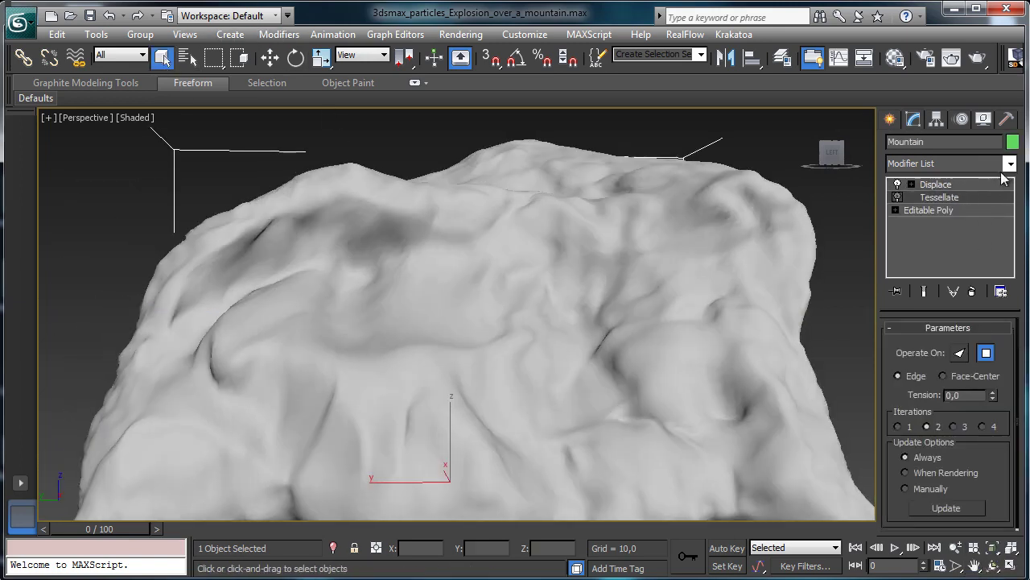
click(1010, 164)
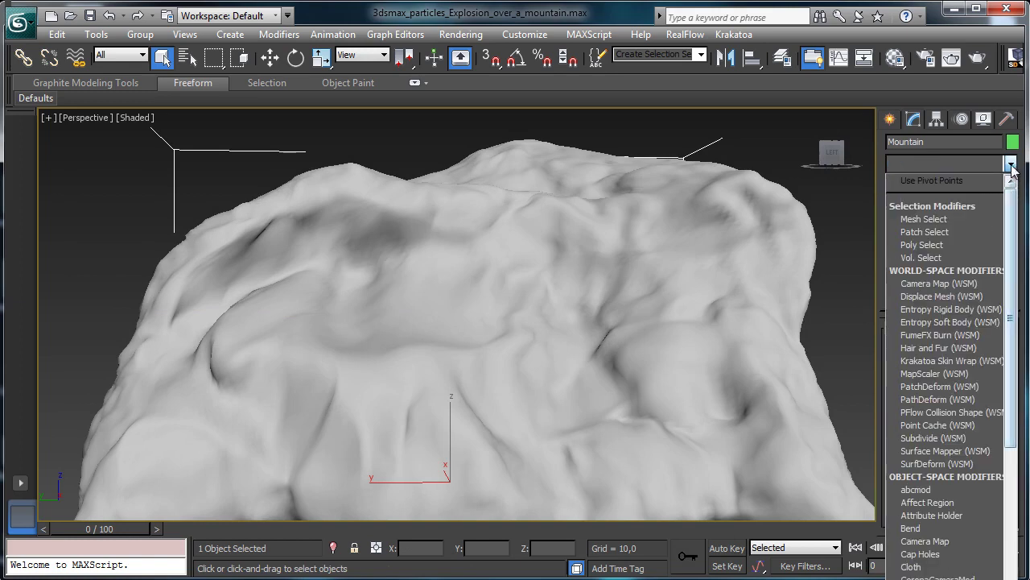
click(1011, 165)
click(958, 211)
click(1011, 165)
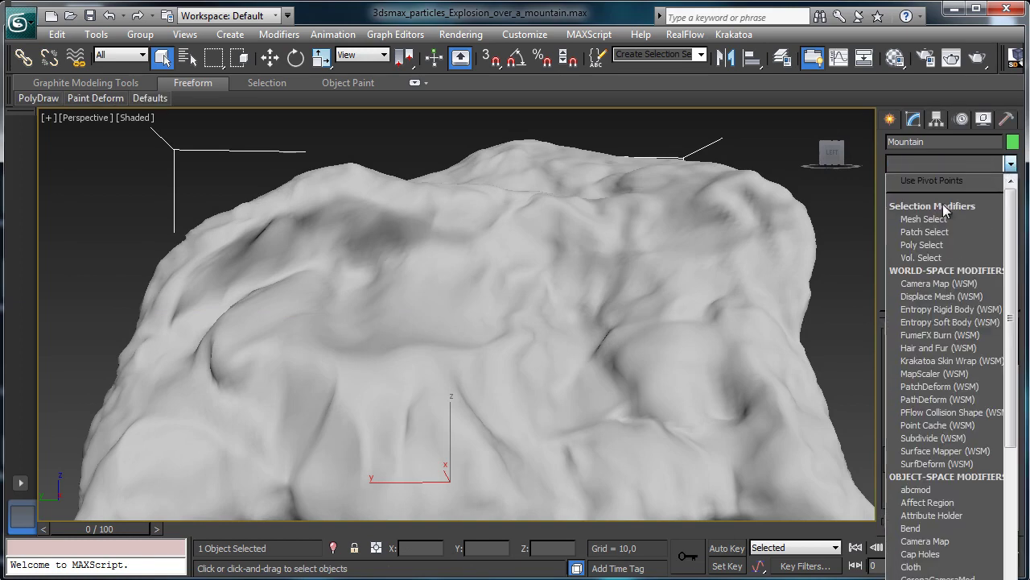
click(942, 239)
click(960, 343)
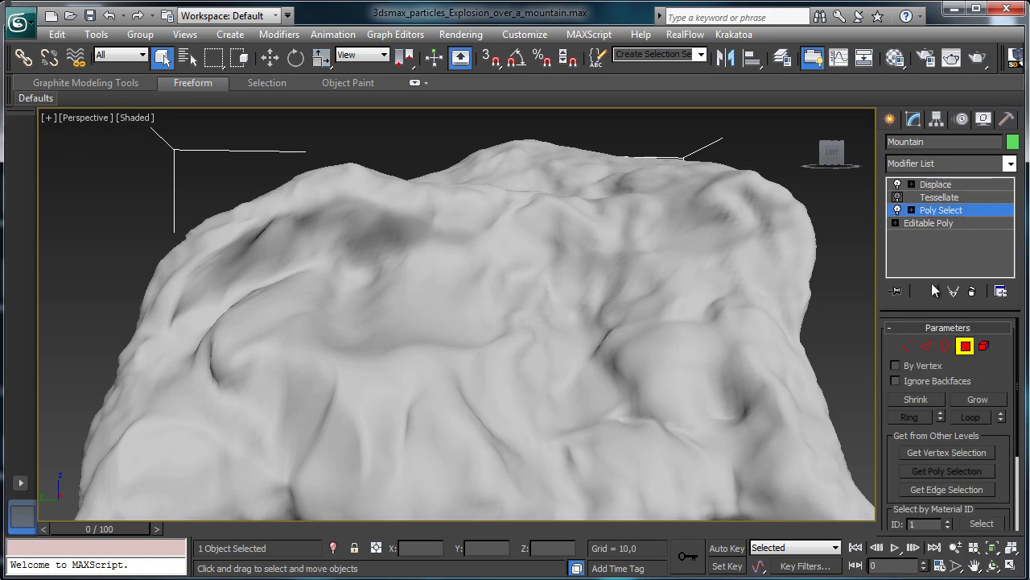
Turn on Ignore Backfaces and lasso a band of polygons along the ridge above the mountain's front slope
click(993, 566)
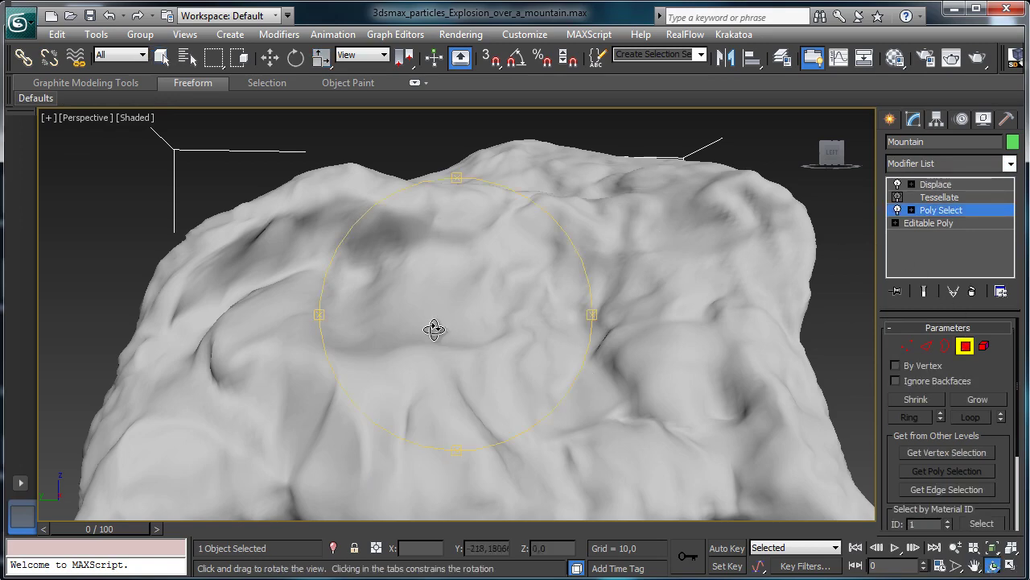
drag(430, 329, 482, 350)
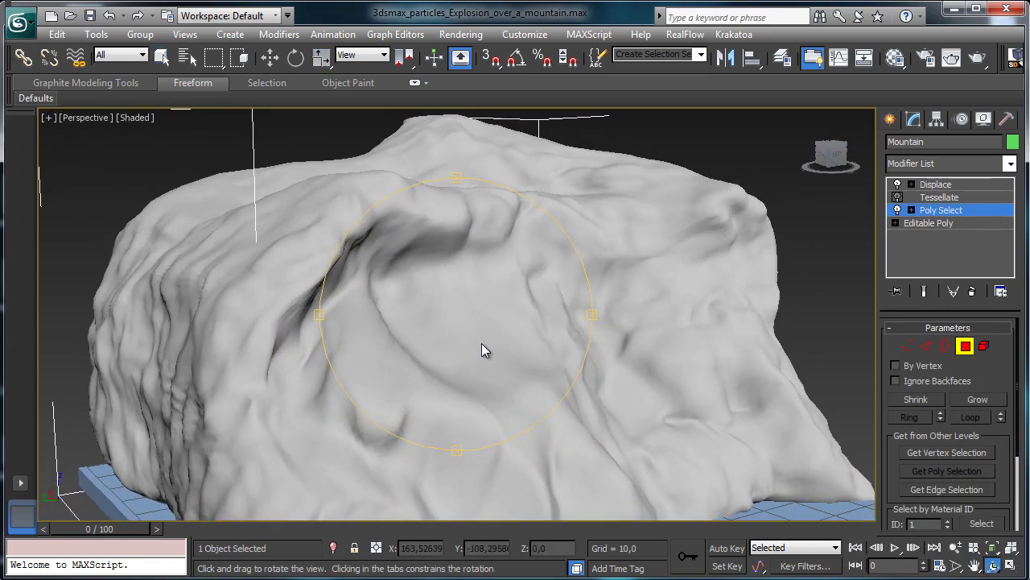
click(162, 57)
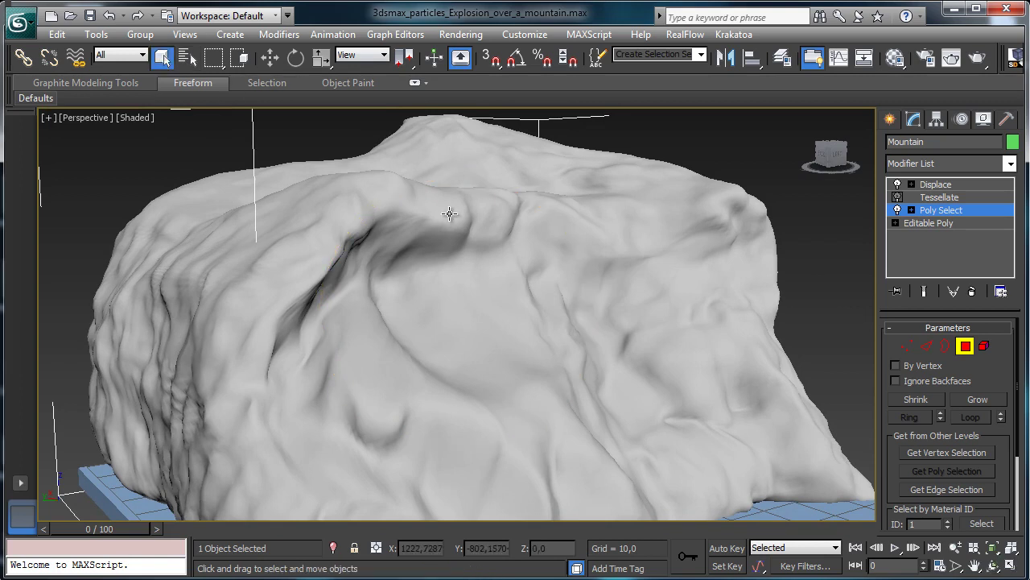
drag(214, 56, 476, 198)
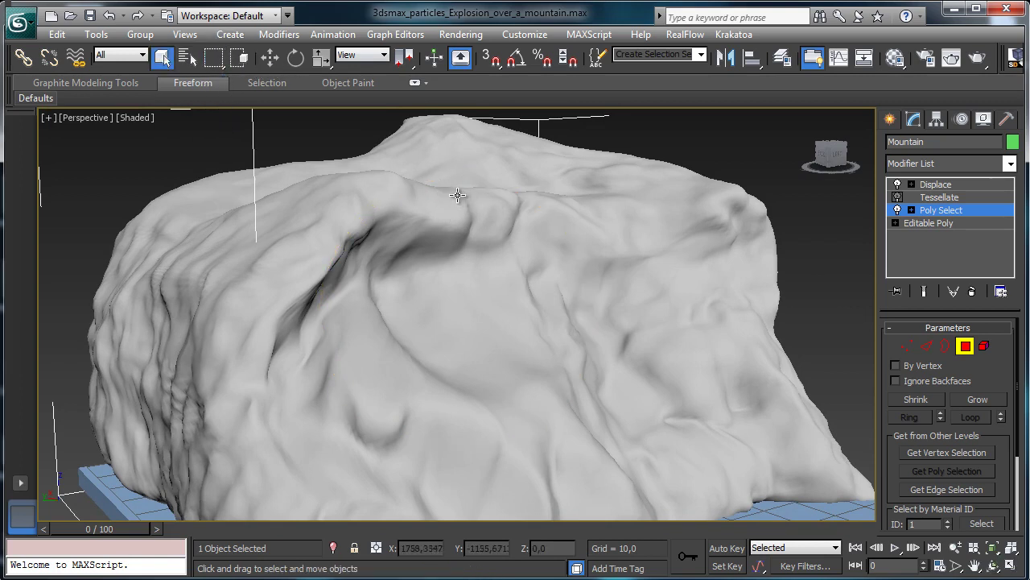
click(926, 380)
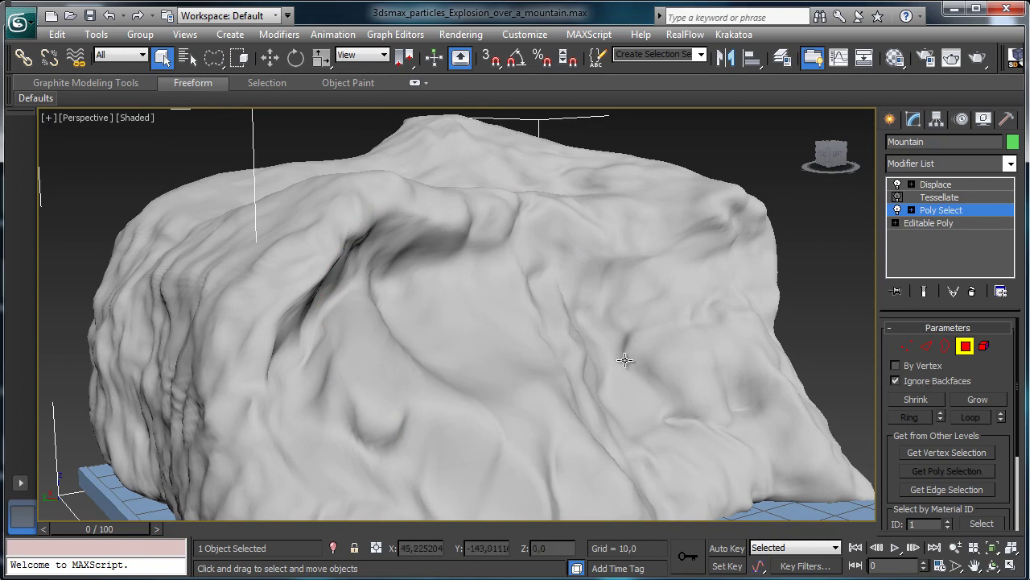
click(431, 188)
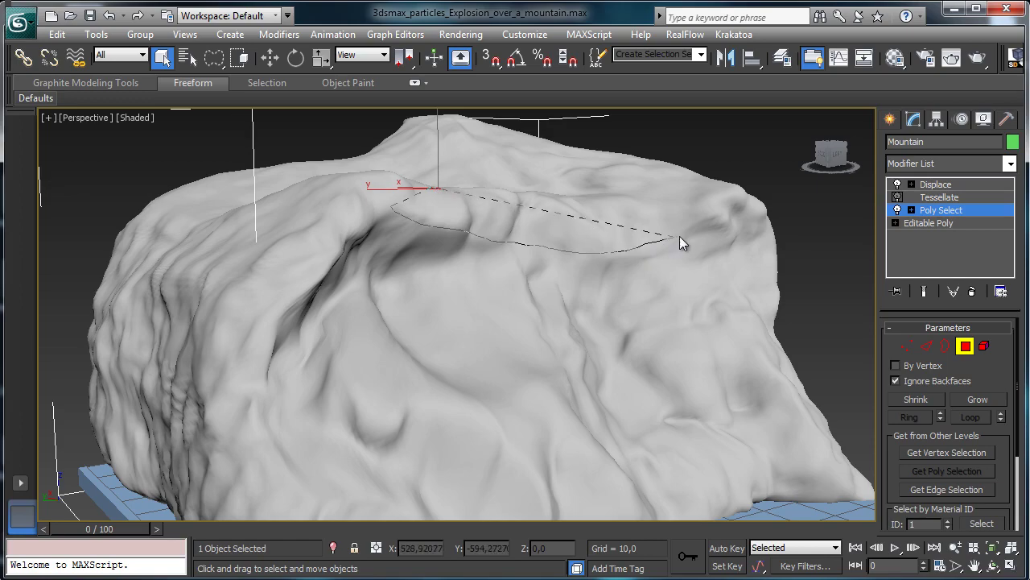
drag(447, 192, 449, 193)
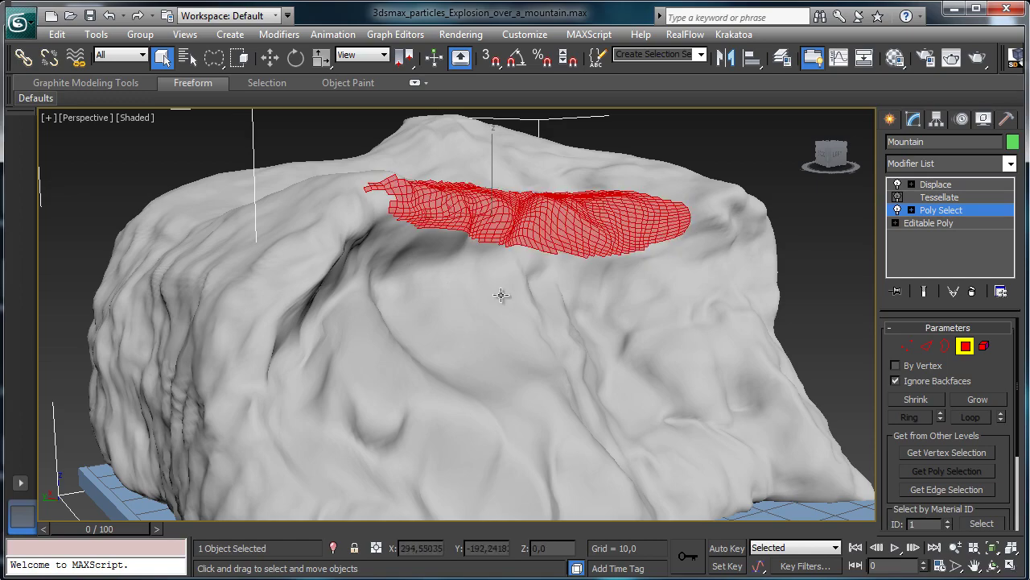
Remove the stray polygons behind the ridge from the selection, keeping only the band along the front edge
click(993, 566)
drag(443, 308, 383, 433)
middle_drag(452, 322, 442, 397)
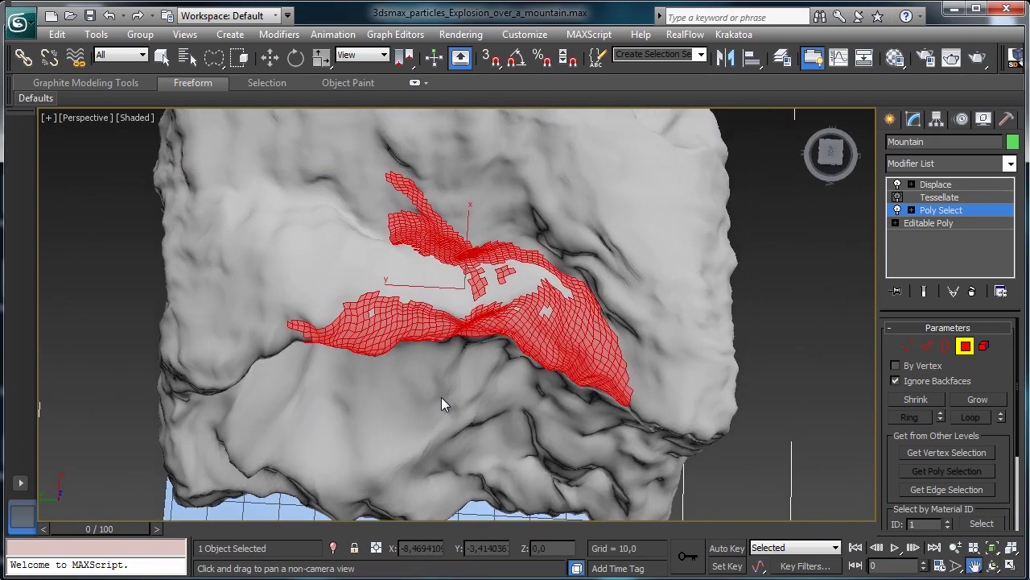
click(162, 56)
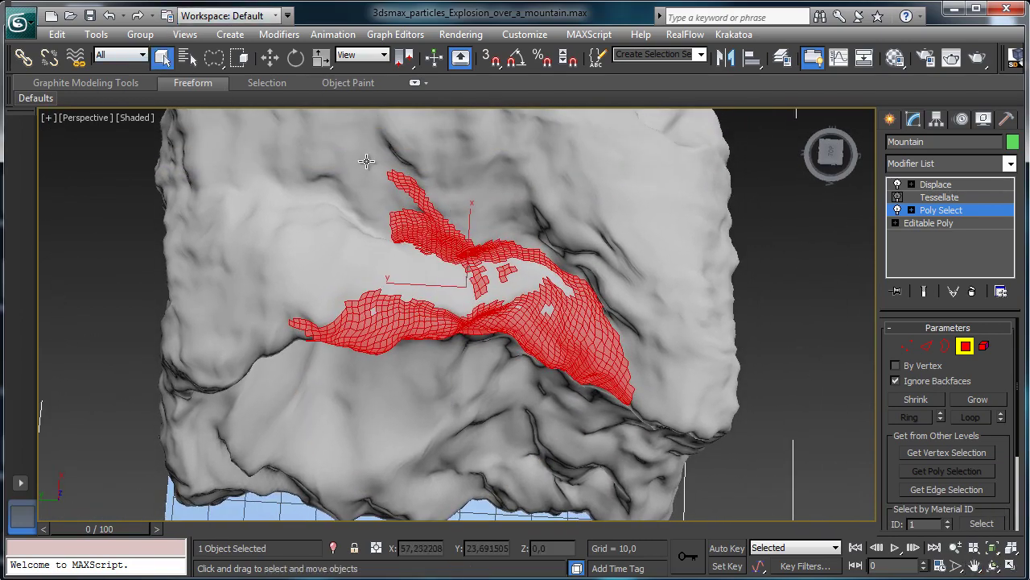
mouse_move(366, 161)
mouse_down()
mouse_move(321, 195)
mouse_move(437, 281)
mouse_move(479, 300)
mouse_move(536, 300)
mouse_move(582, 326)
mouse_move(683, 314)
mouse_move(338, 165)
mouse_up()
click(992, 566)
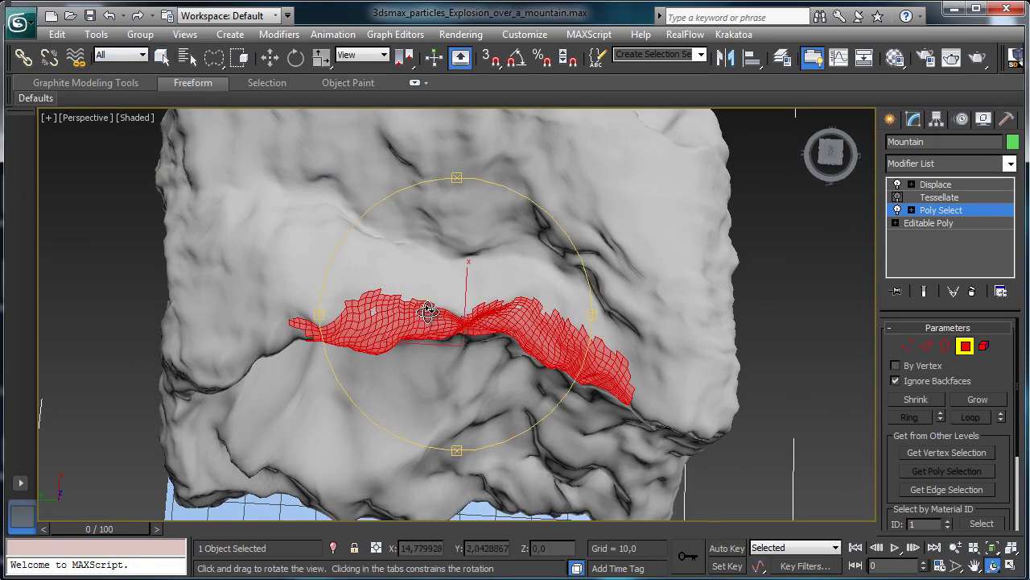
drag(427, 312, 458, 346)
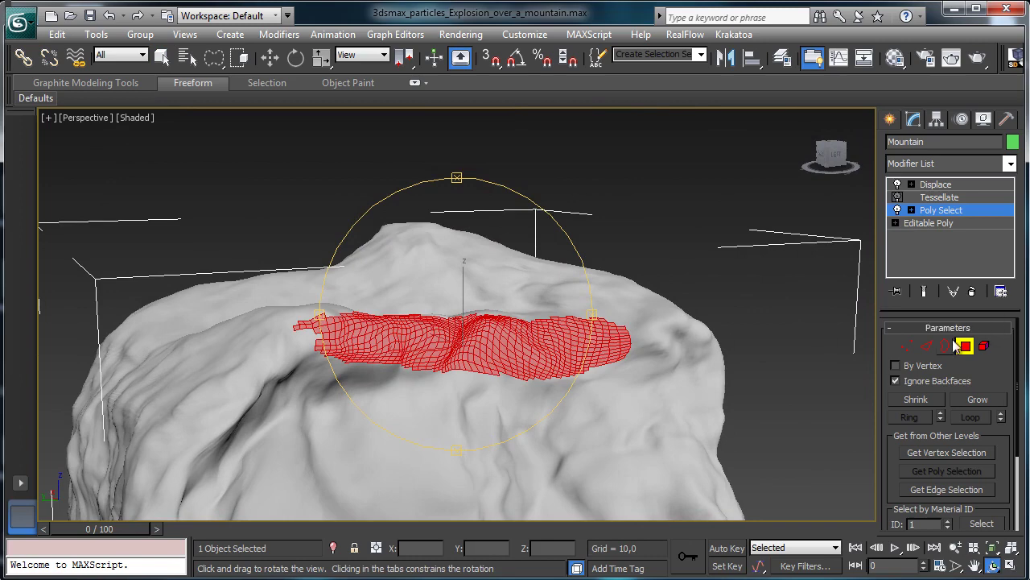
Leave polygon selection on the mountain and select the PF_One emitter icon in front of its base
click(966, 345)
click(974, 566)
drag(543, 398, 557, 214)
click(955, 547)
drag(635, 347, 609, 351)
click(162, 56)
click(416, 512)
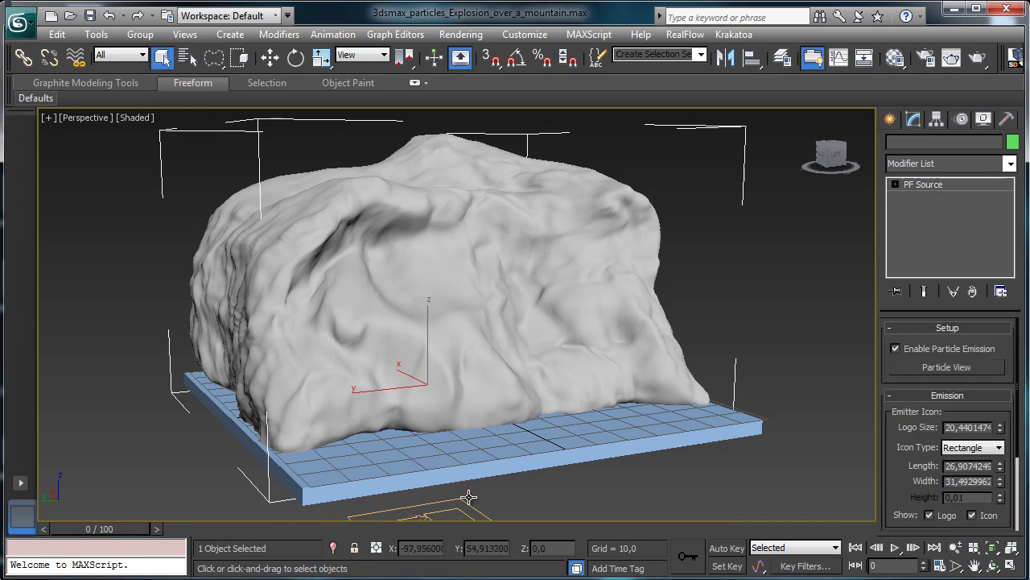
In Particle View, set the Position Object operator's location to Selected Faces and return the timeline to frame 0
click(948, 367)
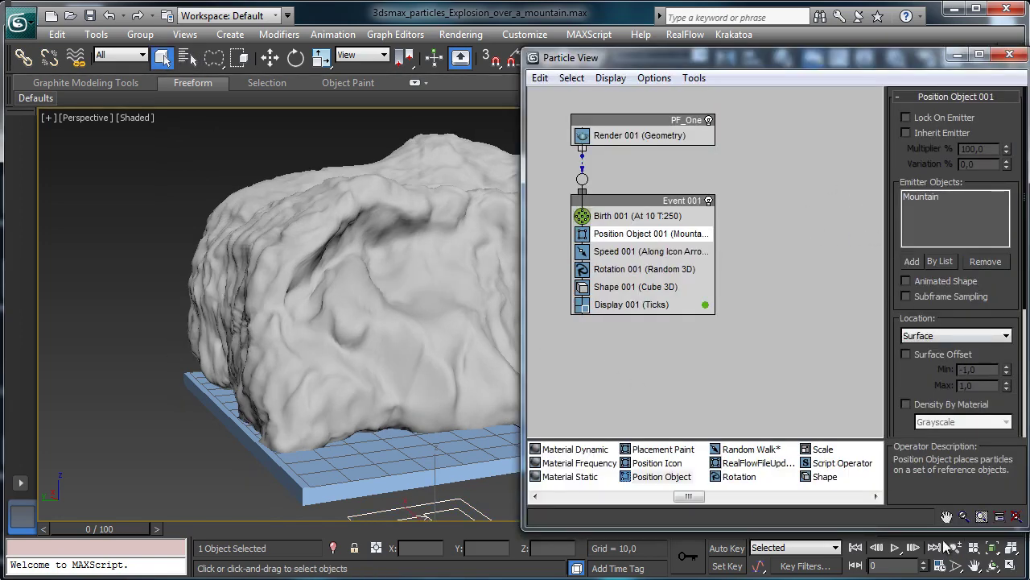
click(974, 566)
drag(430, 320, 265, 317)
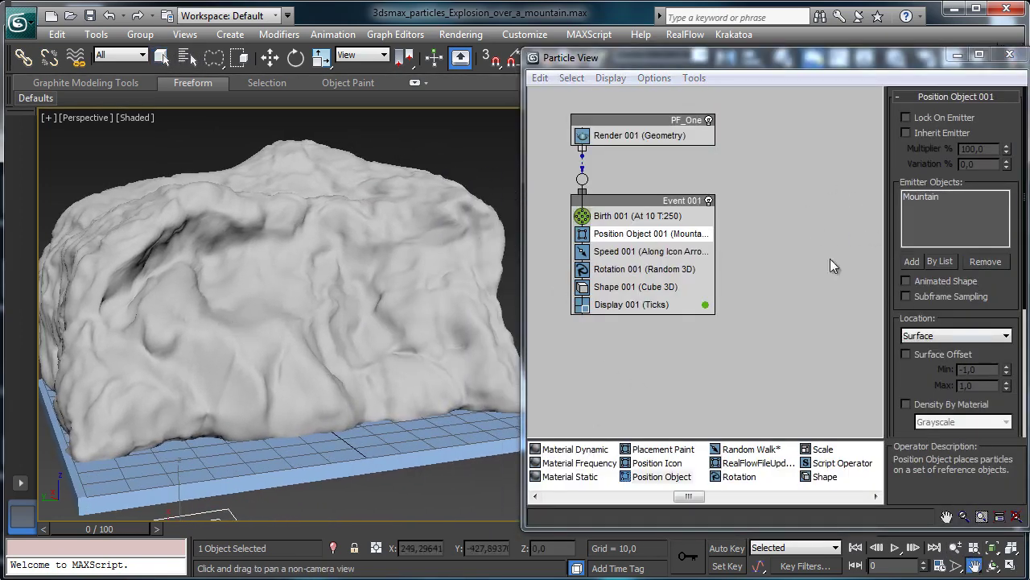
drag(1011, 301, 1013, 224)
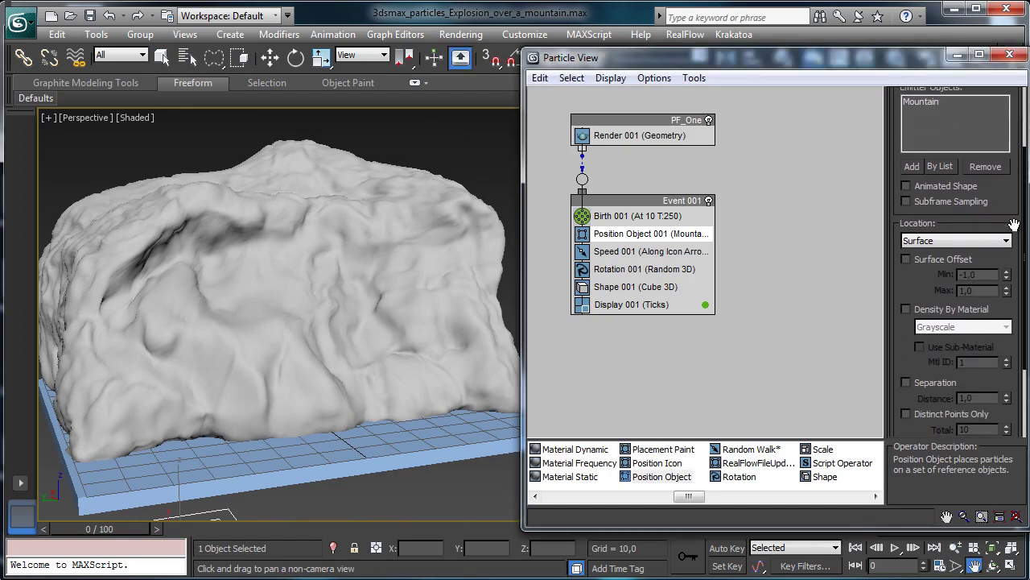
click(950, 242)
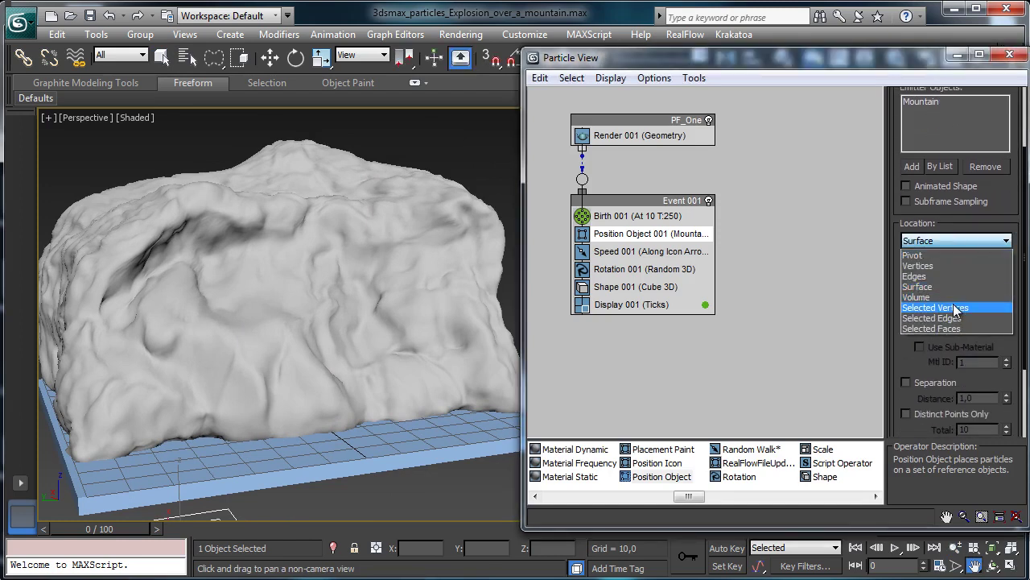
click(952, 329)
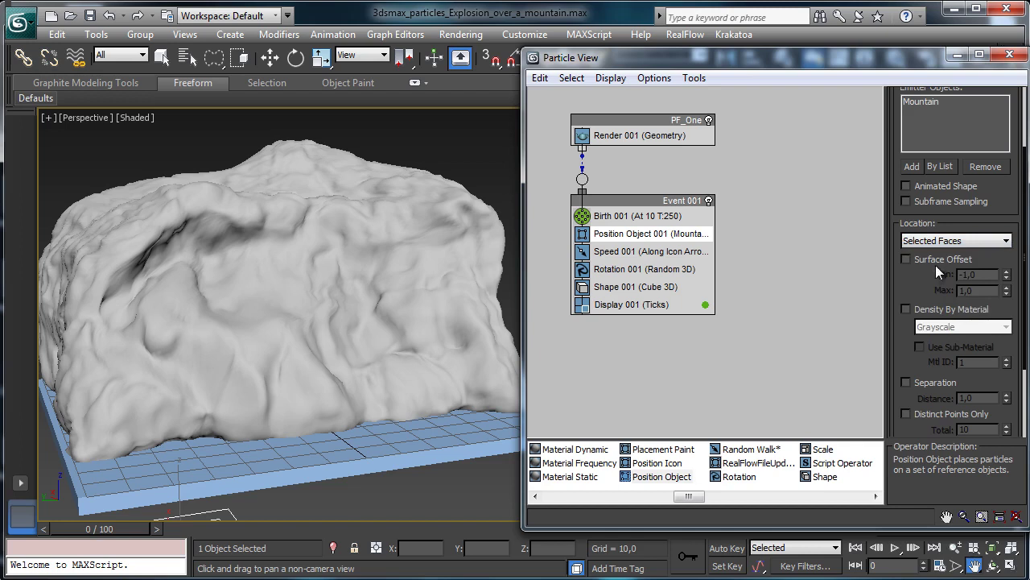
drag(97, 532, 48, 529)
key(ctrl+p)
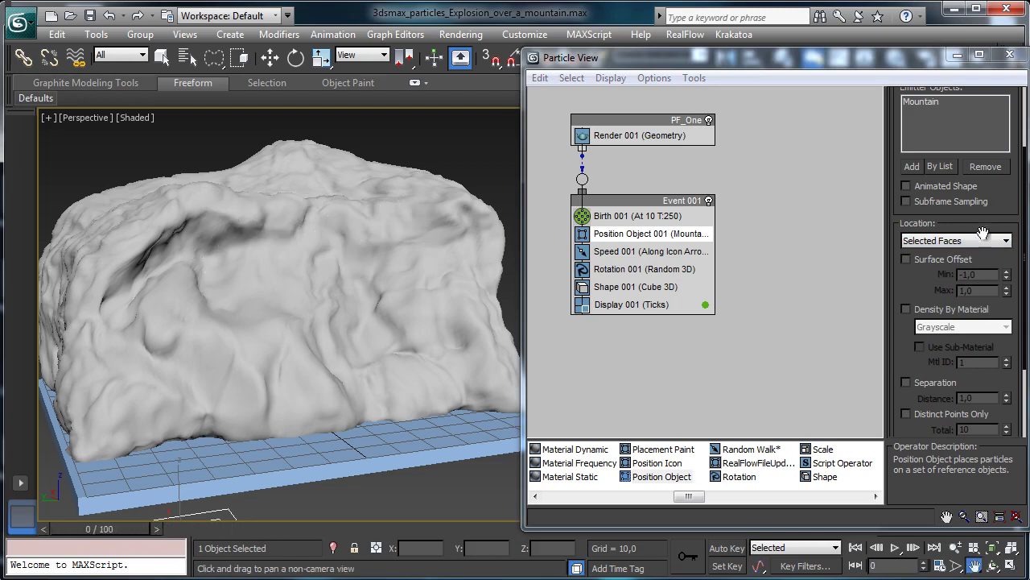
Reverse the Speed operator's direction along the icon arrow and scrub to frame 11 to check the emission
click(663, 255)
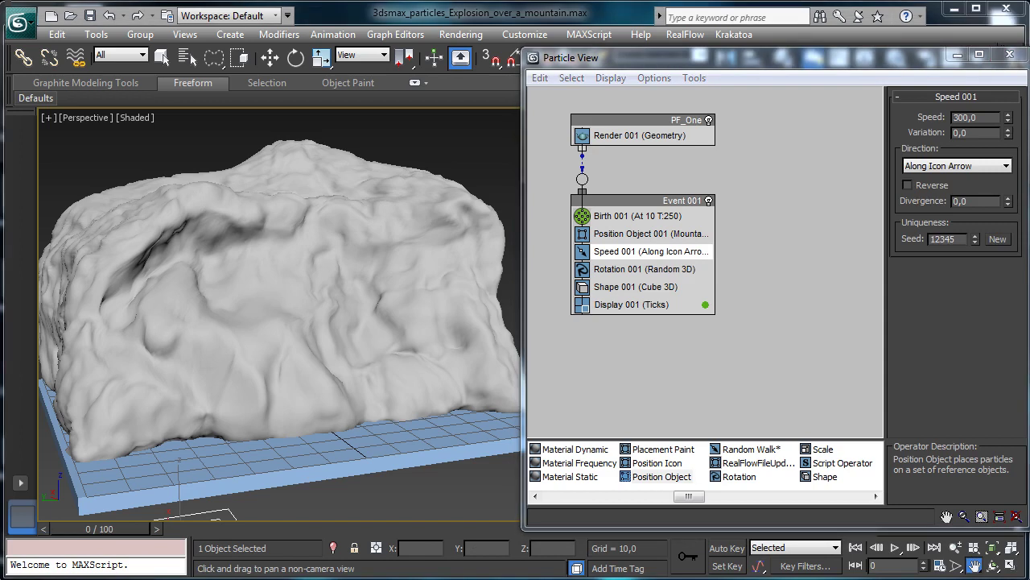
click(982, 120)
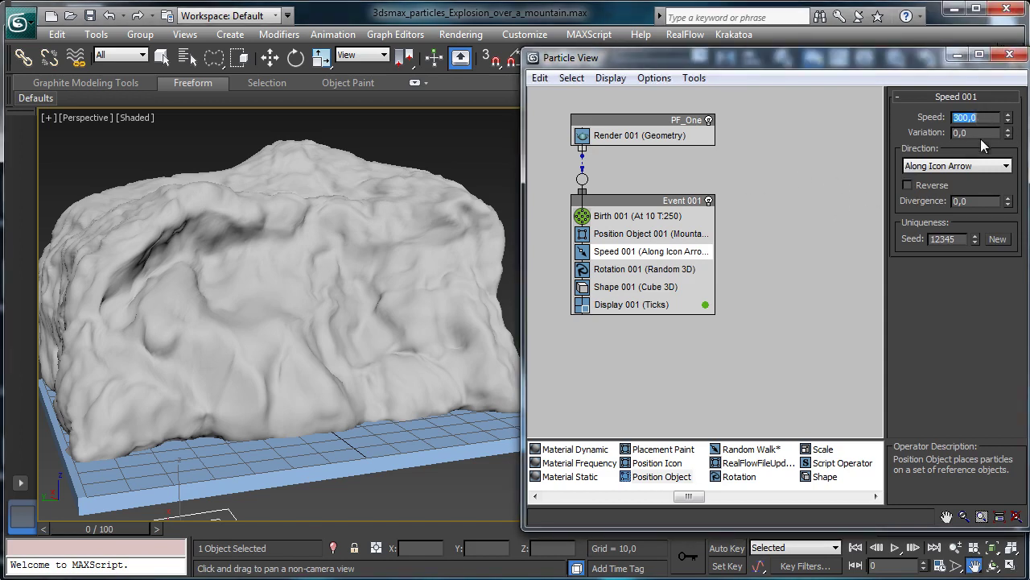
click(933, 185)
drag(95, 538, 175, 538)
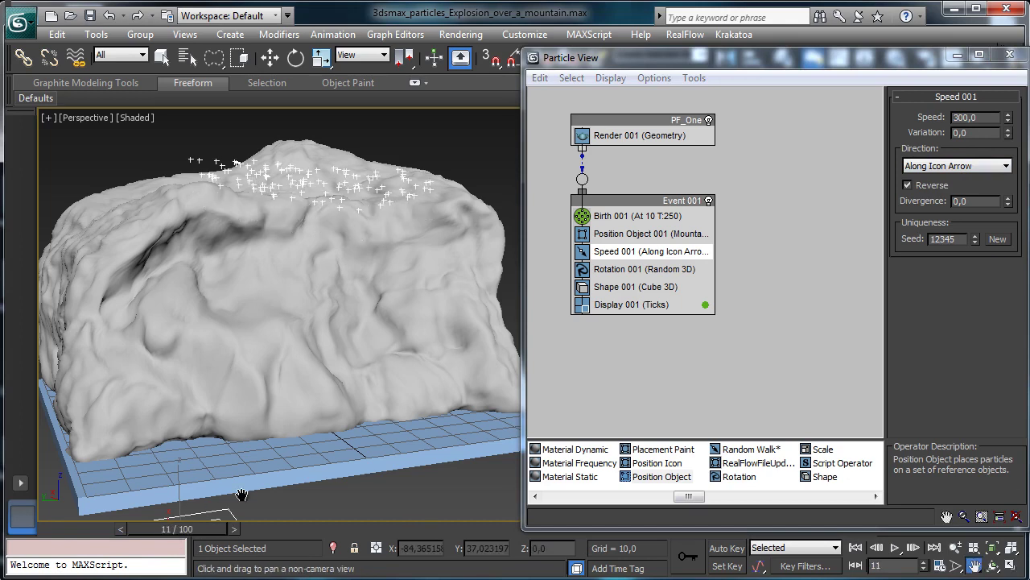
Set the Speed operator's speed to 100 and its variation to 75
click(918, 115)
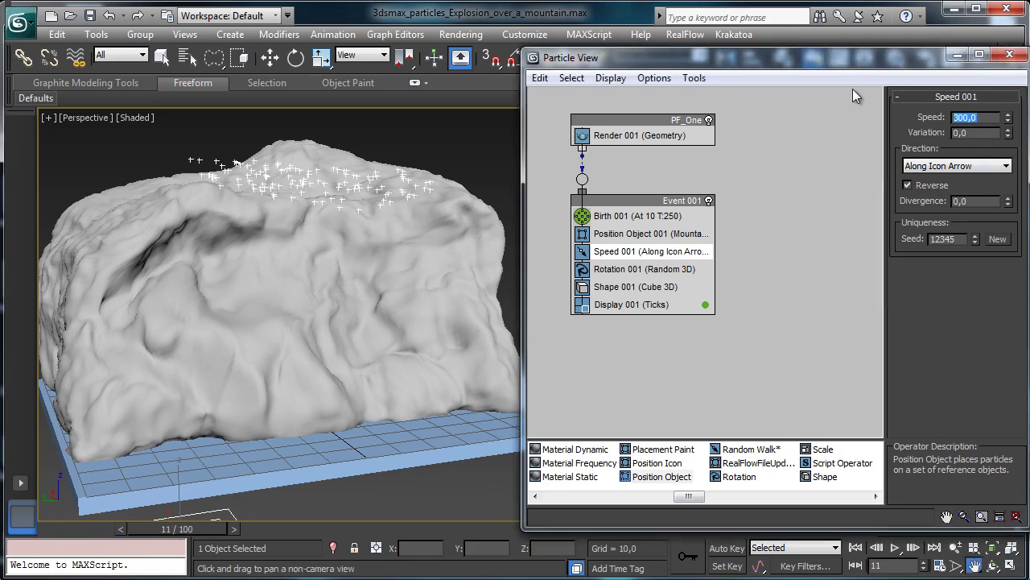
text(100)
key(Return)
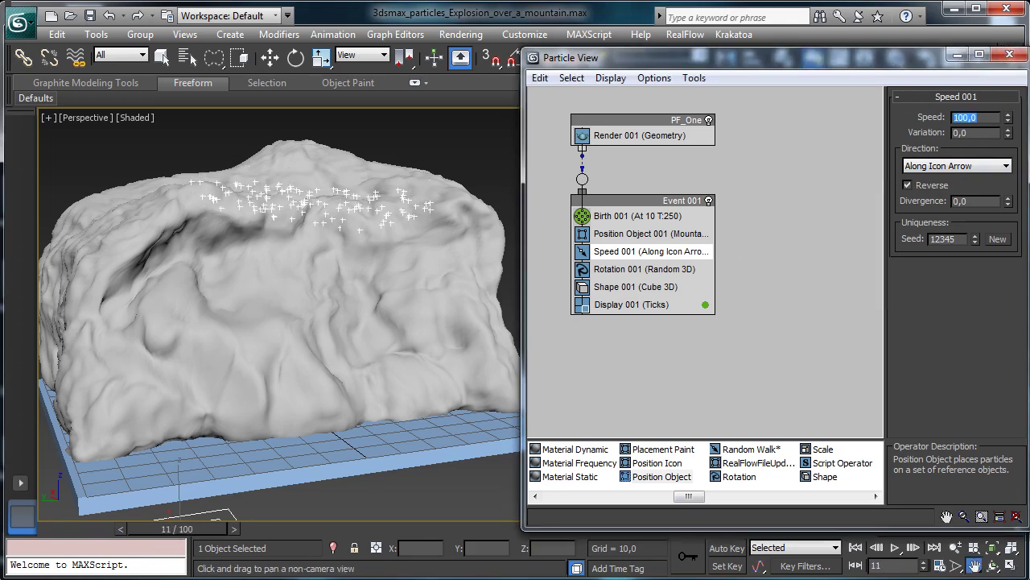
double_click(983, 135)
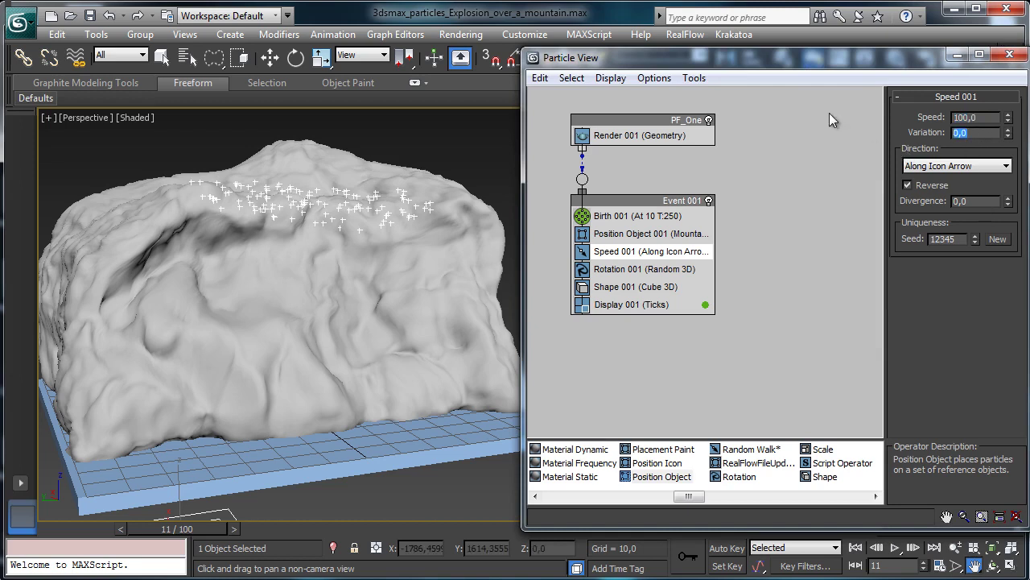
text(75)
key(Return)
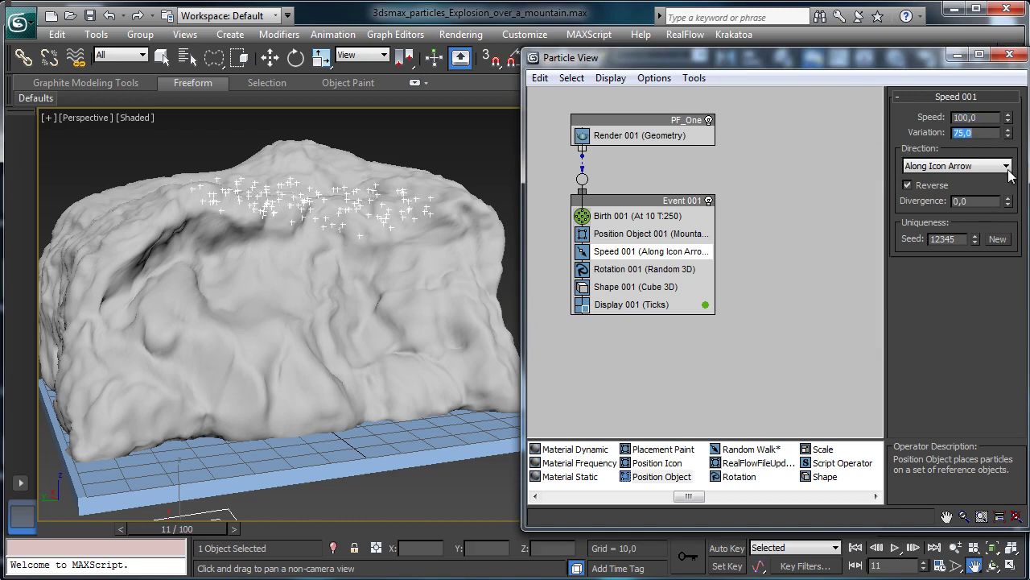
Try Dots as the particle display type, and set the Display operator to Lines instead
click(654, 305)
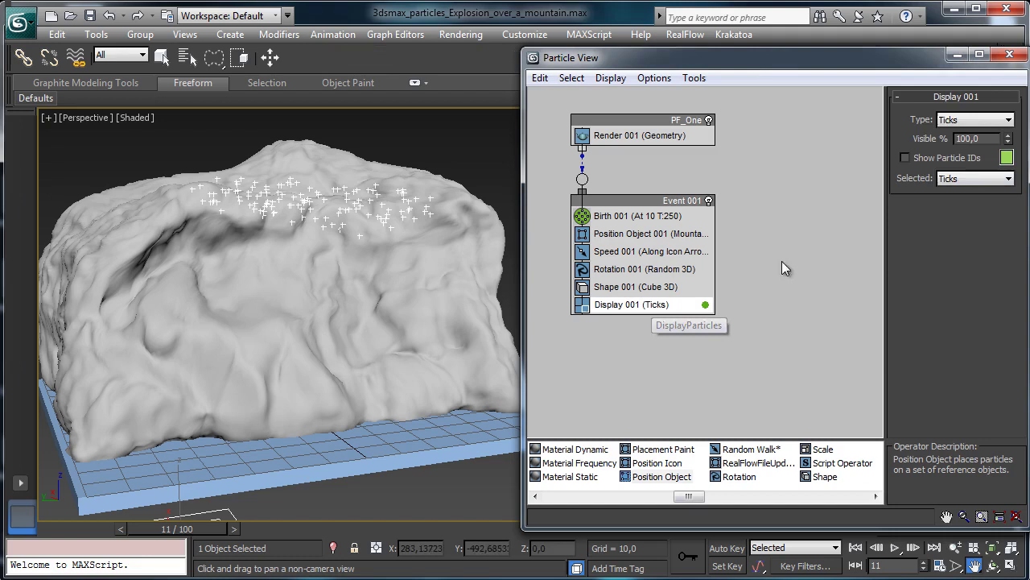
click(966, 120)
click(962, 145)
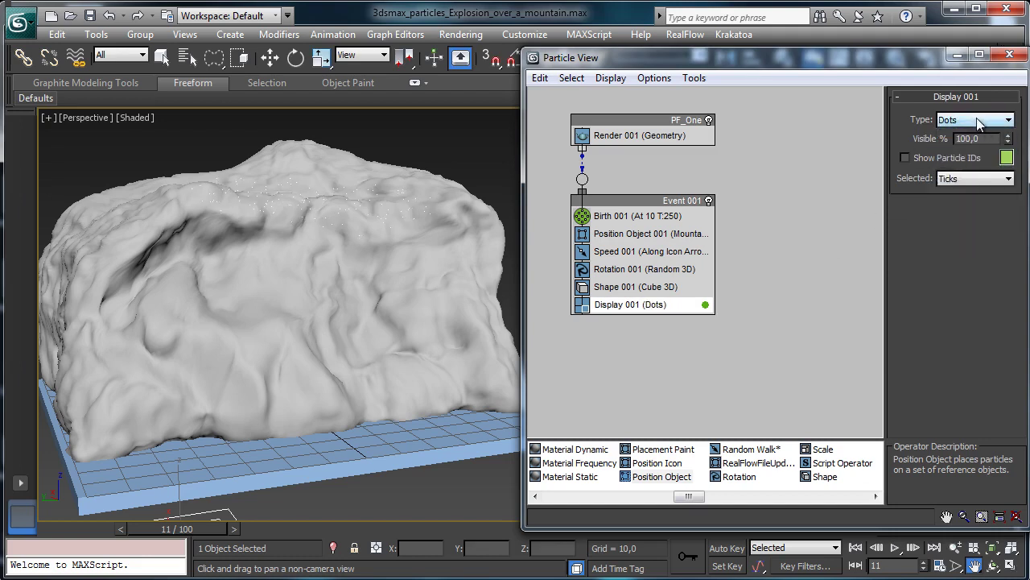
click(979, 120)
click(964, 176)
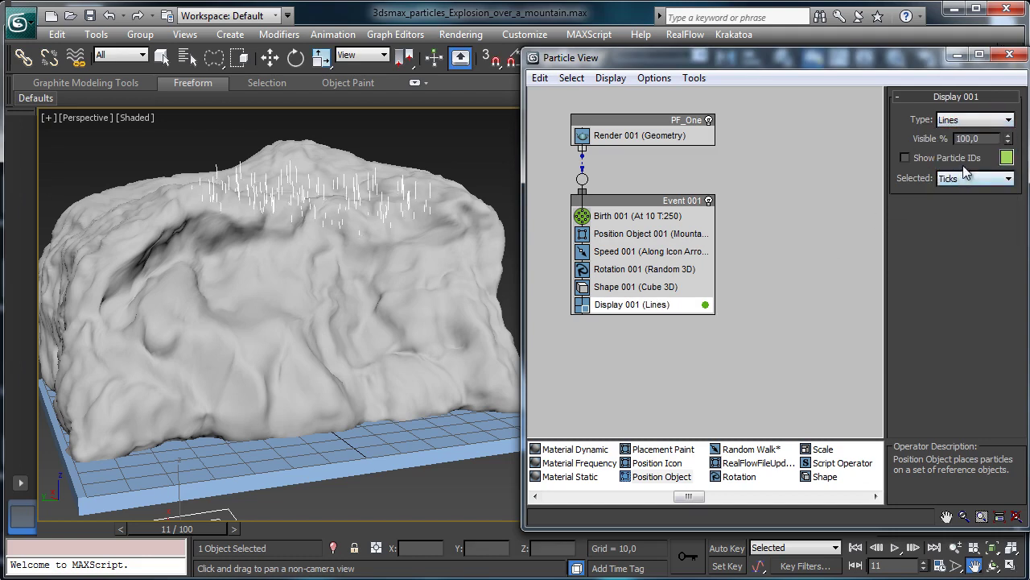
Set the Speed operator's divergence to 35 and return the timeline to frame 0
click(664, 234)
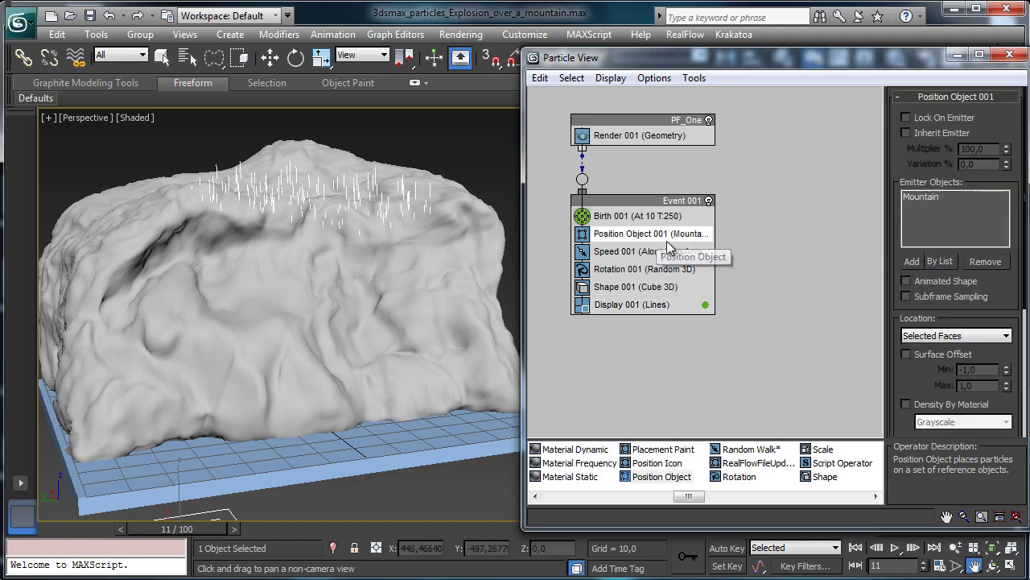
click(664, 251)
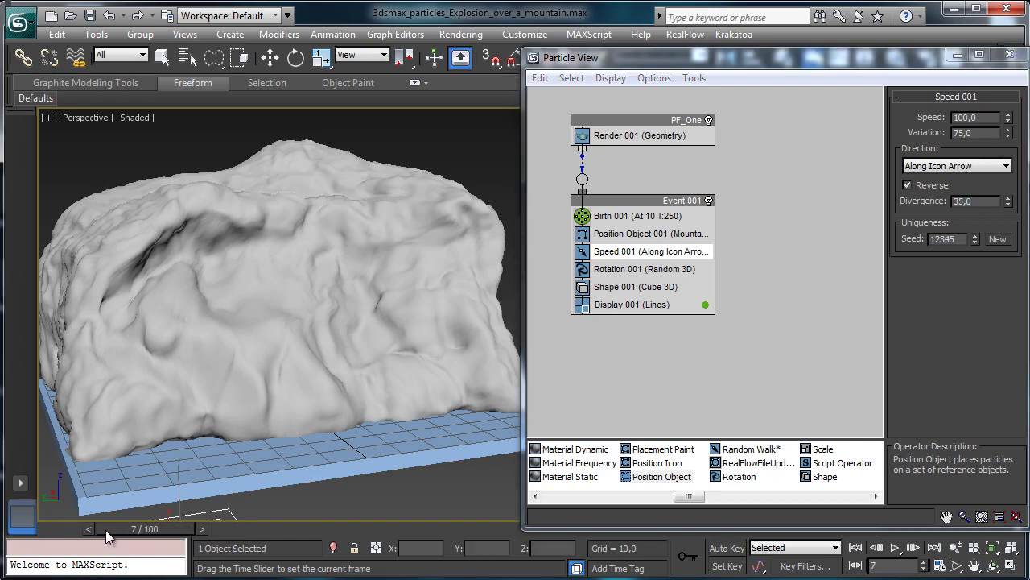
drag(136, 528, 48, 527)
click(974, 566)
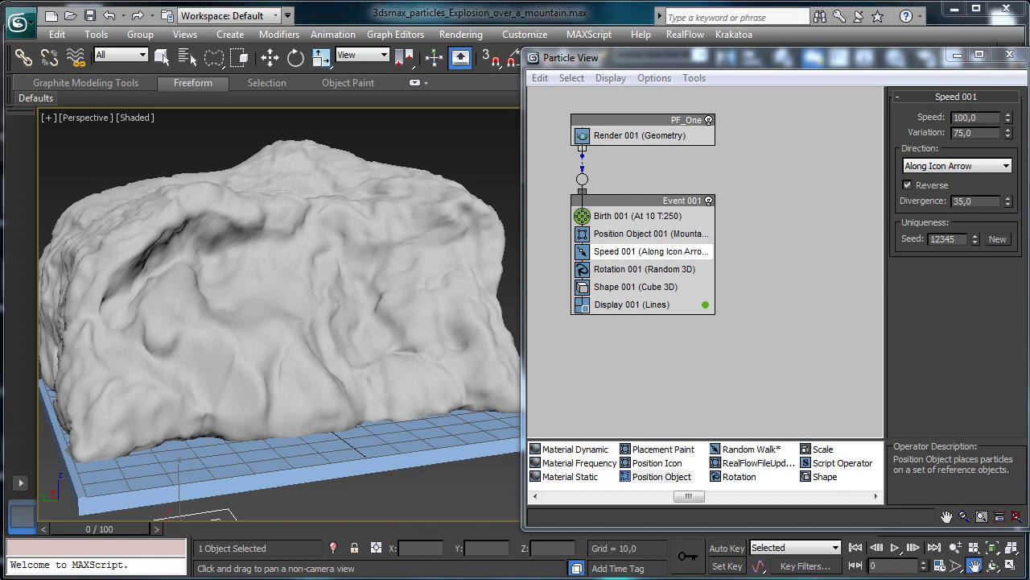
Enable Distinct Points Only in the Position Object operator and scrub to frame 10 to check the emission
click(677, 235)
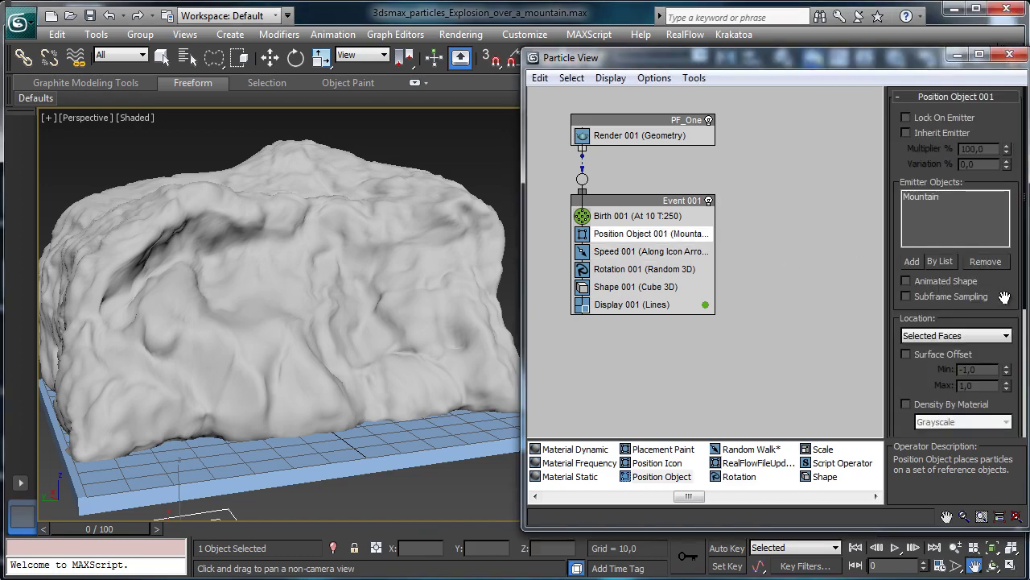
drag(1005, 297, 1026, 96)
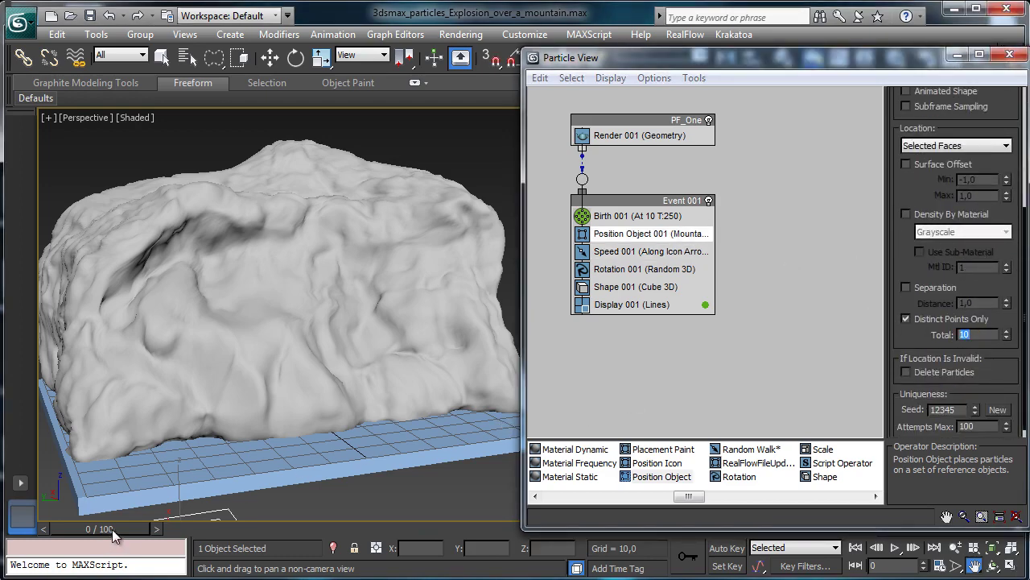
mouse_move(115, 532)
mouse_down()
mouse_move(211, 535)
mouse_move(186, 535)
mouse_up()
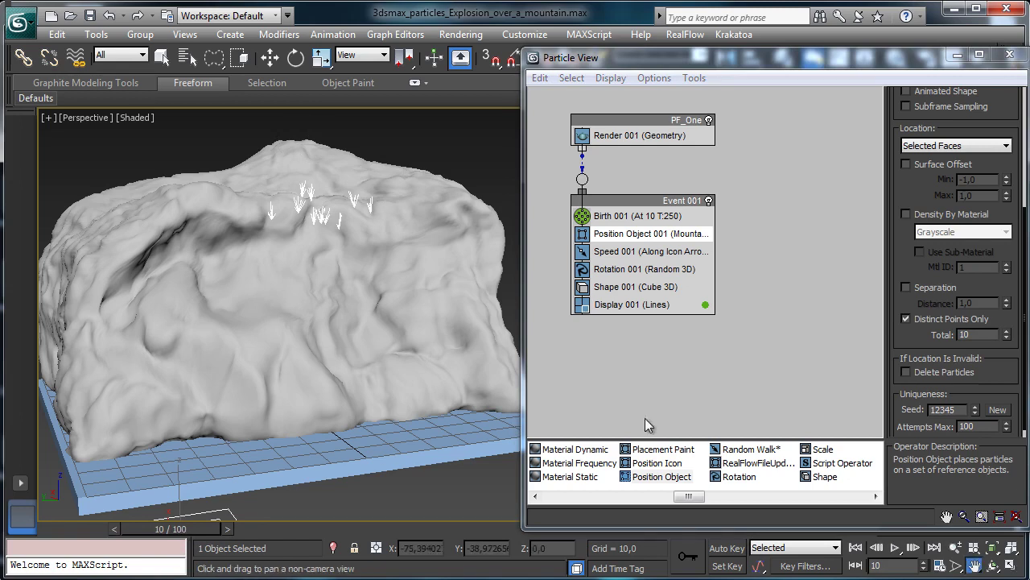
Set the total of distinct emission points to 20 and turn on Delete Particles for invalid locations
double_click(995, 333)
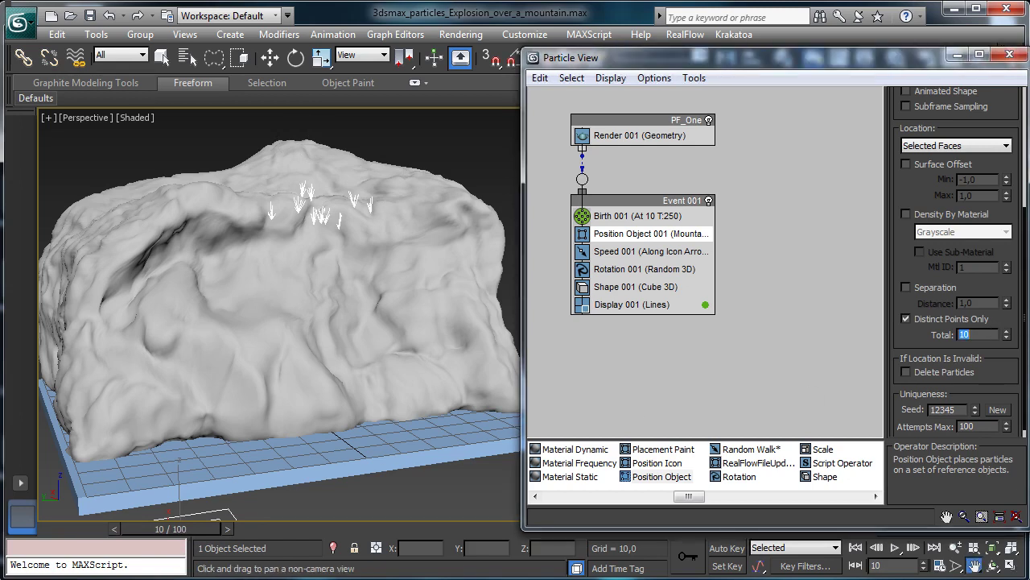
text(20)
key(Return)
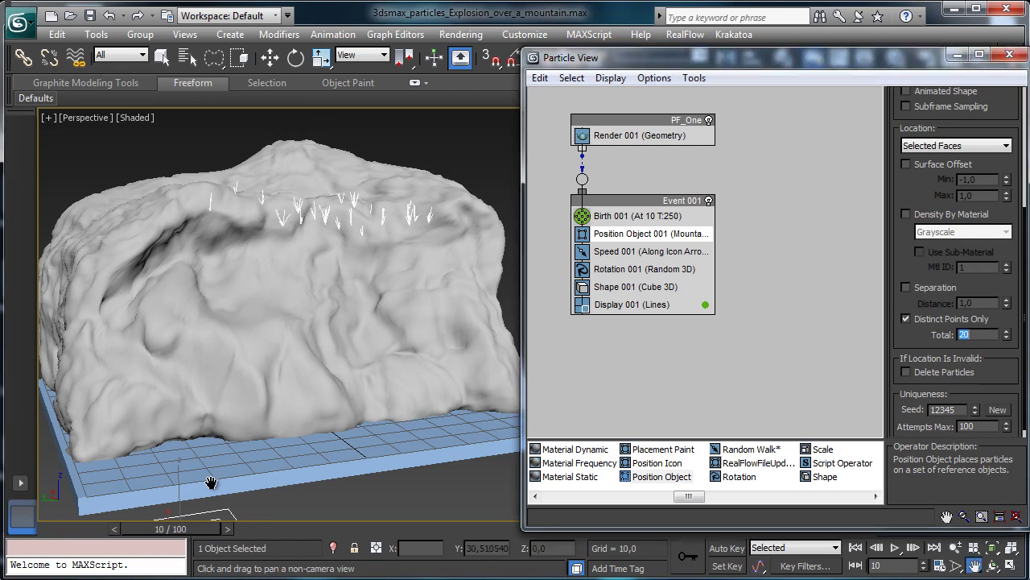
mouse_move(135, 529)
mouse_down()
mouse_move(116, 528)
mouse_move(157, 525)
mouse_move(125, 523)
mouse_up()
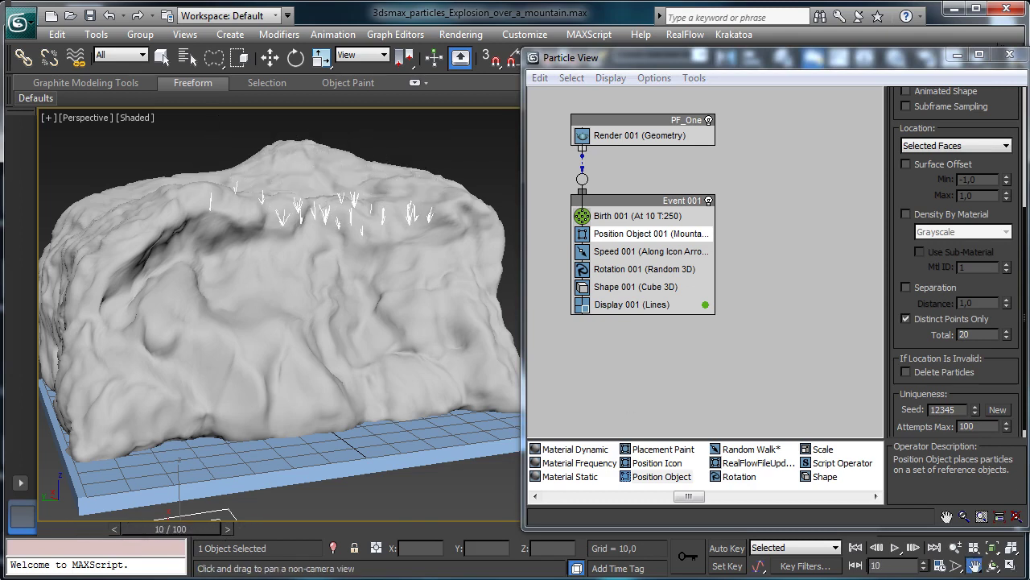
click(924, 372)
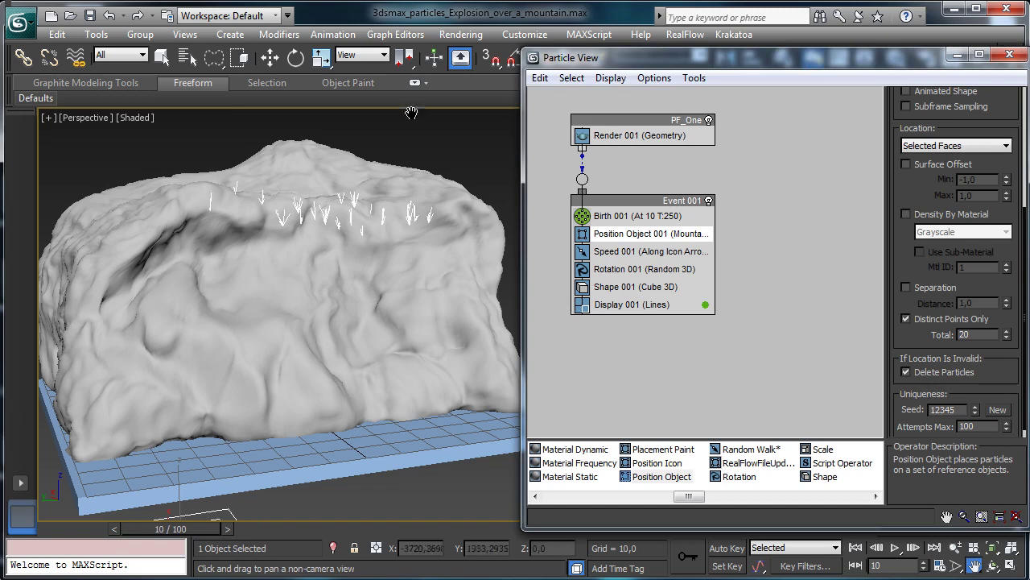
Save the scene and switch off the Rotation operator in Event 001
click(90, 15)
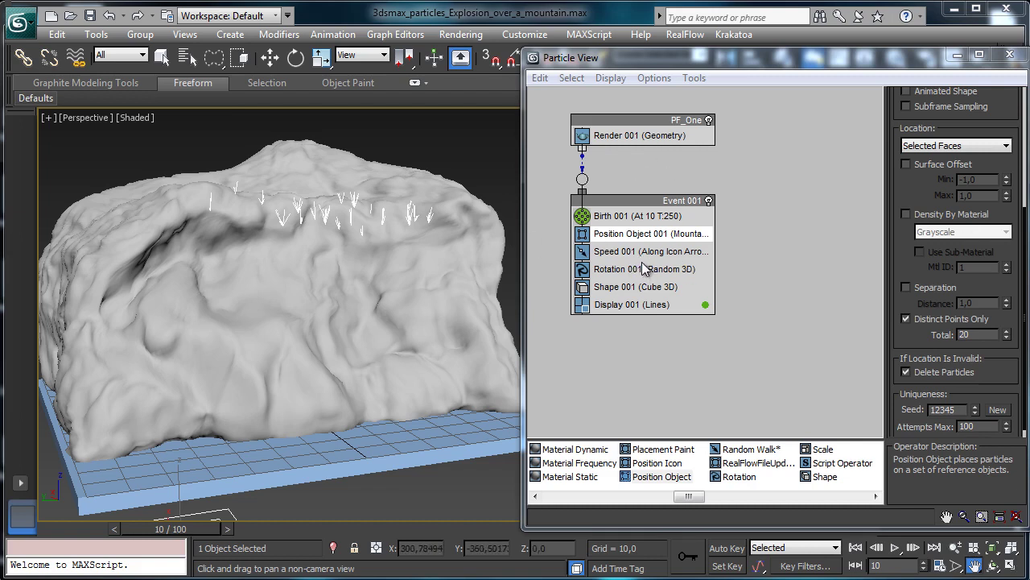
click(582, 269)
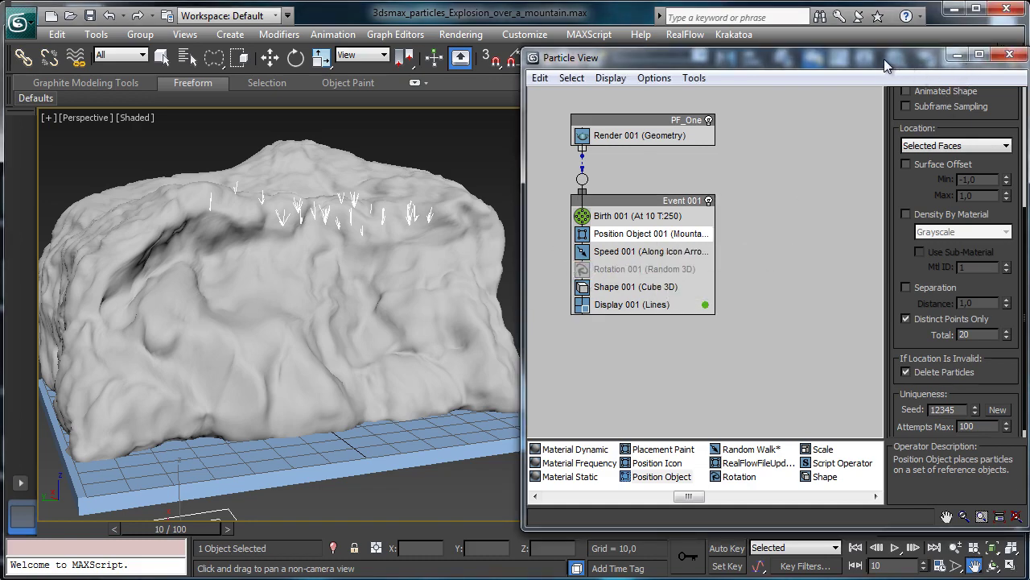
key(6)
Create a planar Gravity space warp with an icon size of about 7.3 beside the mountain's base platform
click(892, 121)
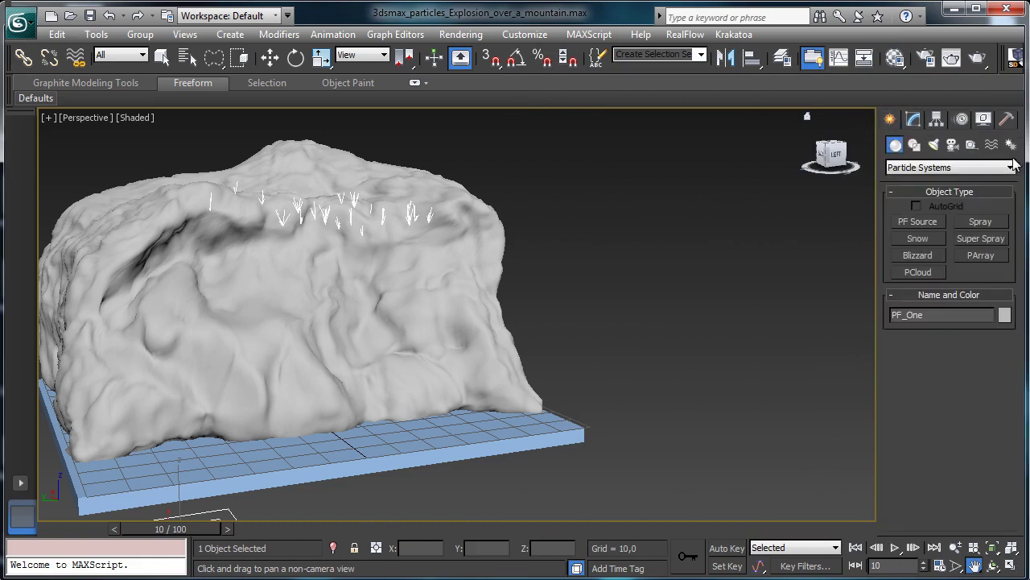
click(972, 145)
click(992, 144)
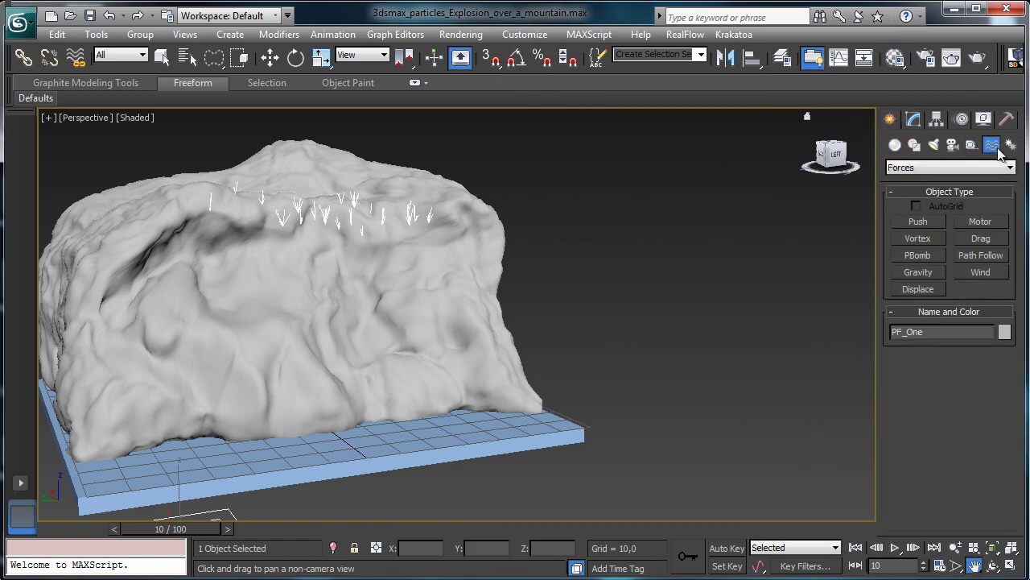
click(918, 272)
drag(608, 417, 708, 382)
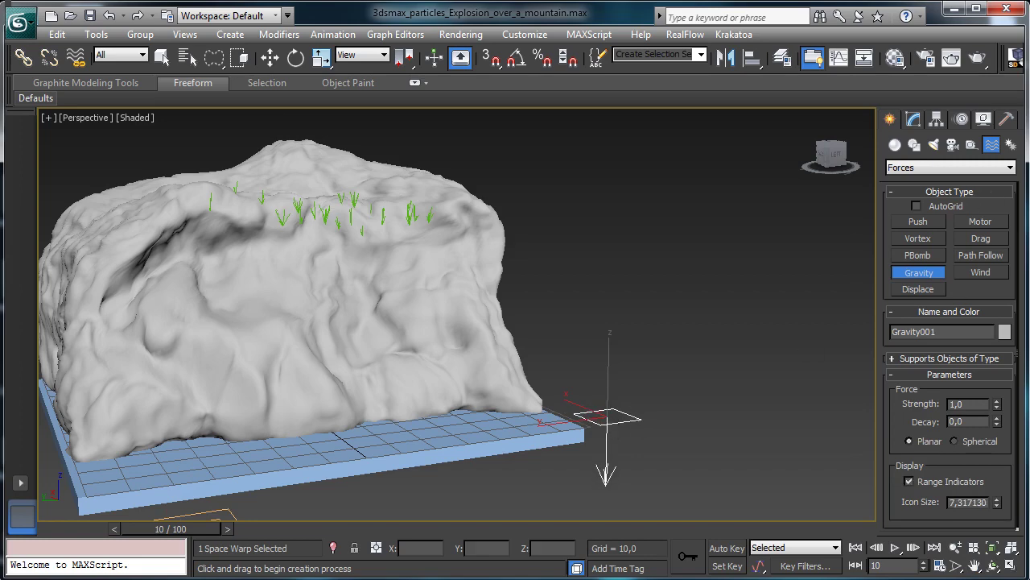
Reopen Particle View and insert a Force operator between Speed and Rotation in Event 001
key(6)
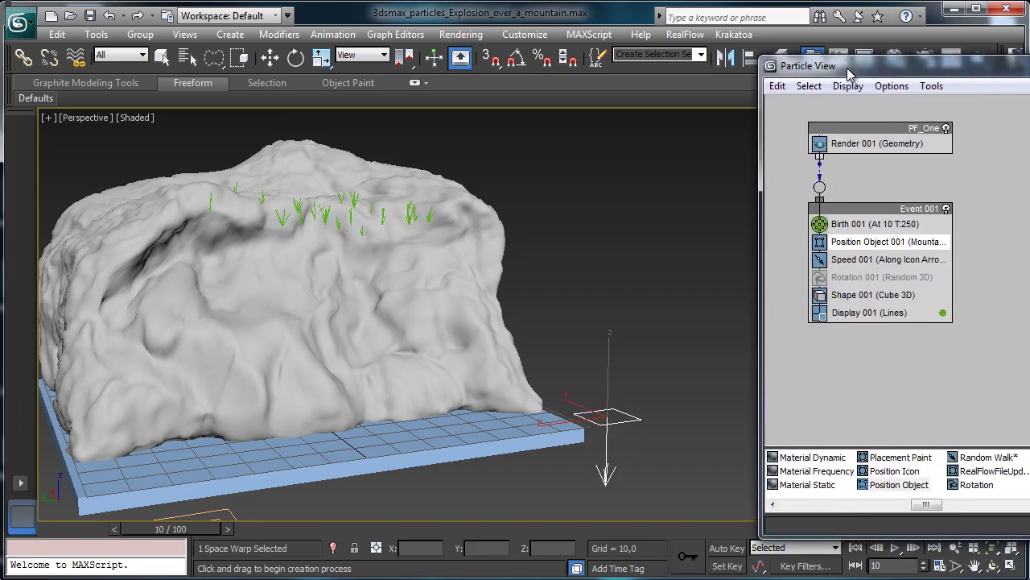
drag(842, 71, 628, 36)
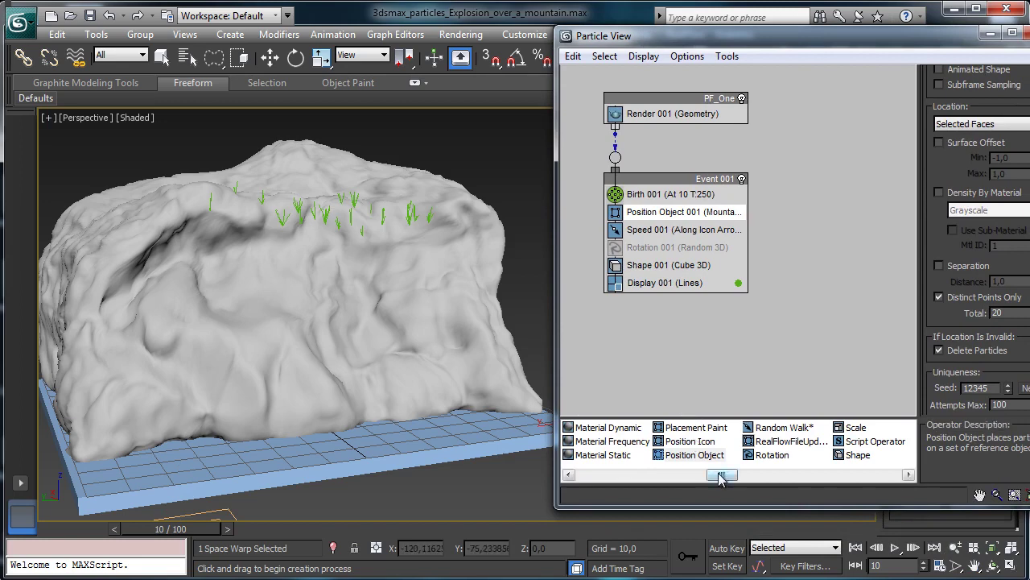
drag(719, 475, 682, 251)
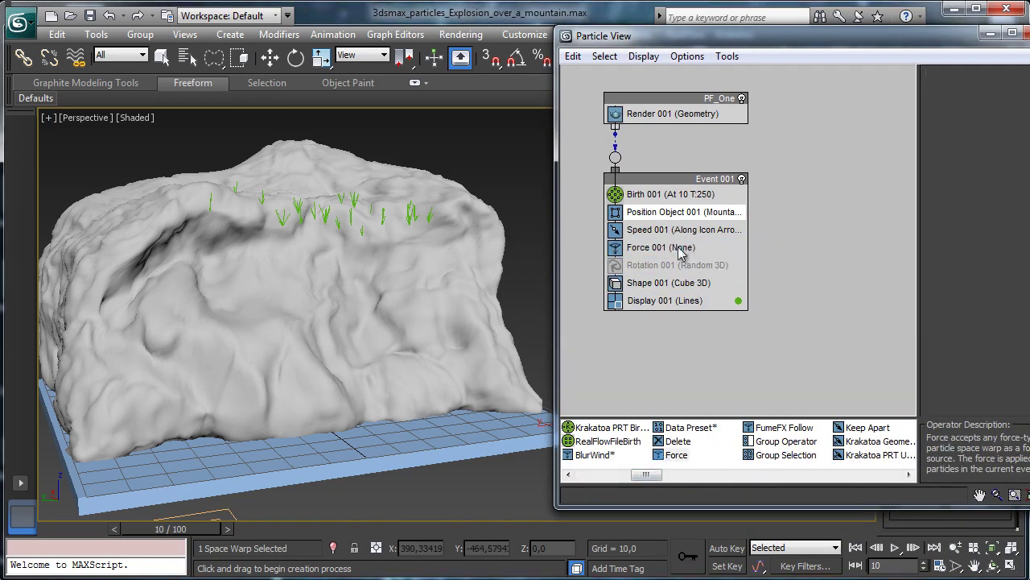
Assign the Gravity001 space warp to Force 001 and rewind the animation to frame 0
click(683, 249)
drag(717, 39, 179, 39)
click(407, 168)
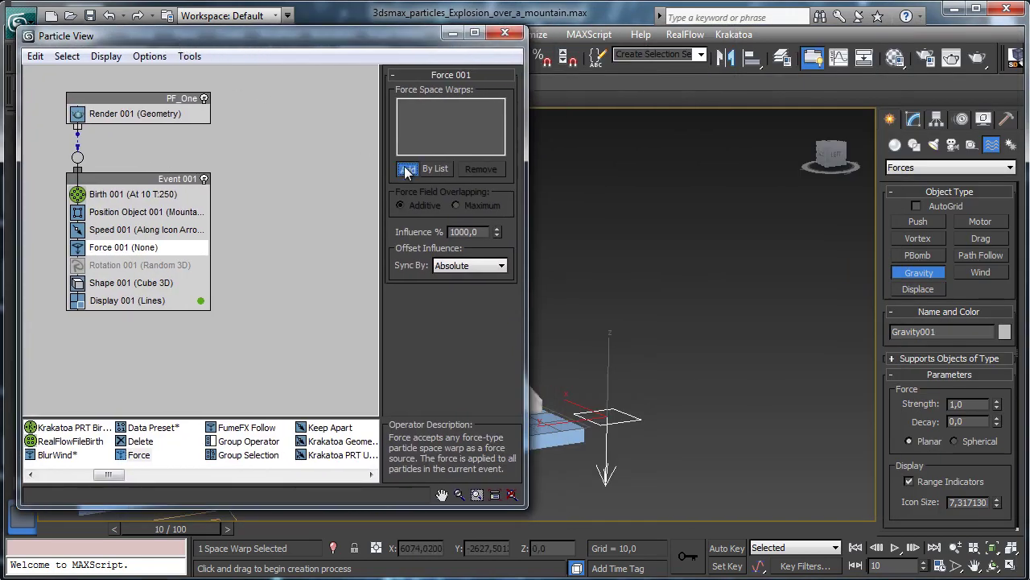
click(603, 417)
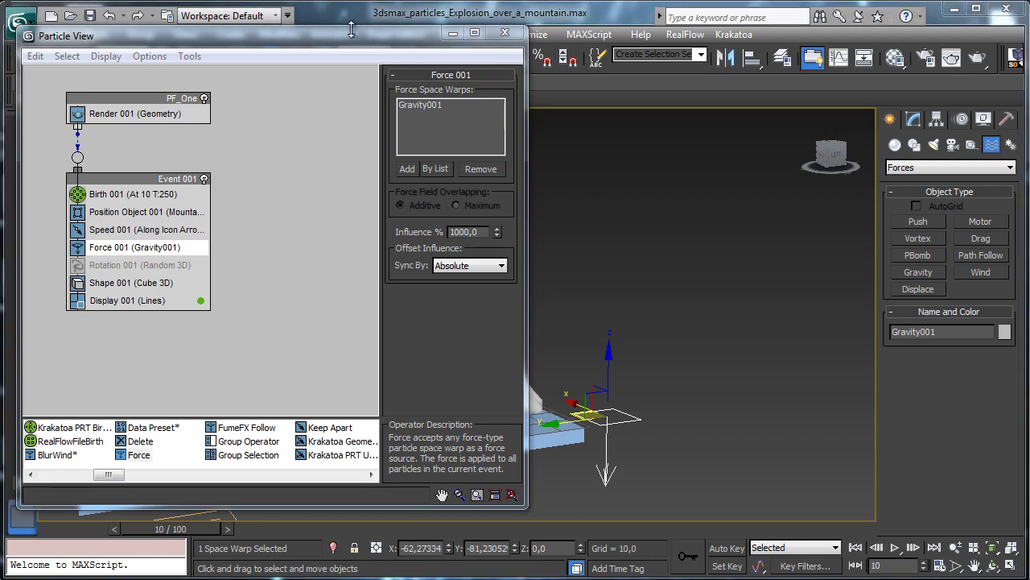
drag(348, 36, 1023, 66)
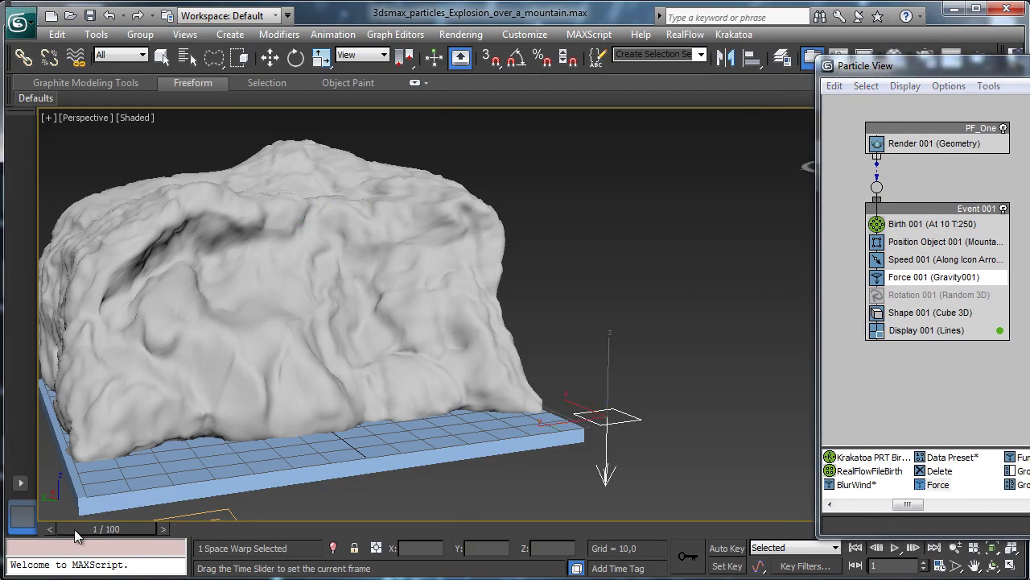
drag(119, 531, 44, 524)
key(w)
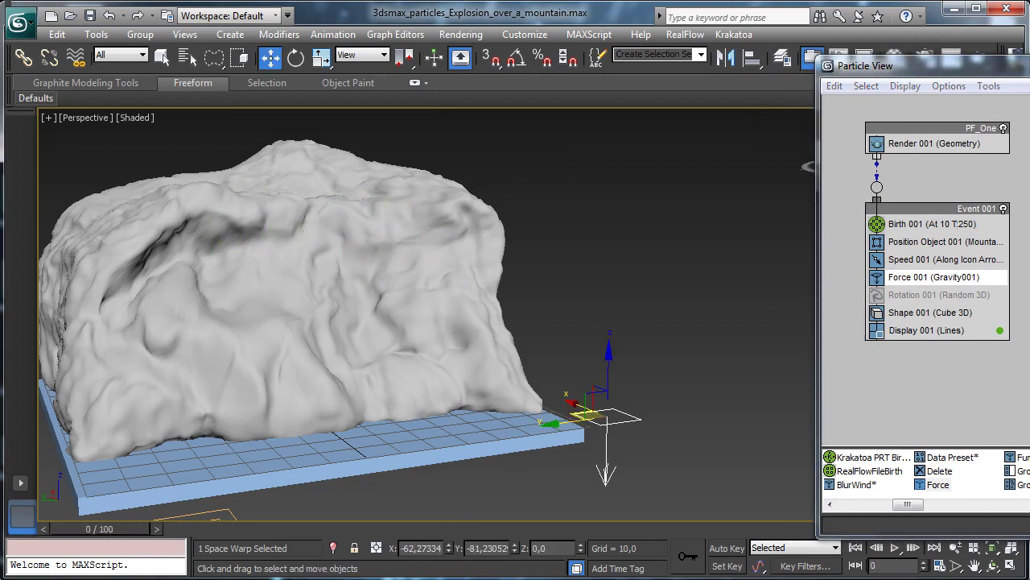
Set the influence of Force 001 to 600%
drag(926, 65, 537, 68)
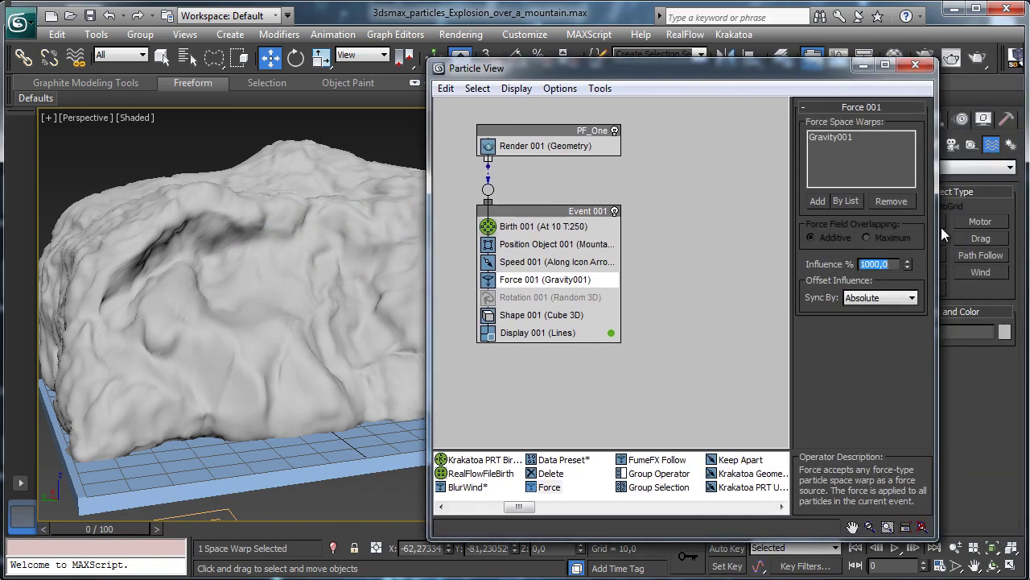
text(600)
key(Return)
Change the display colour of the particles in Display 001 to light blue
click(554, 332)
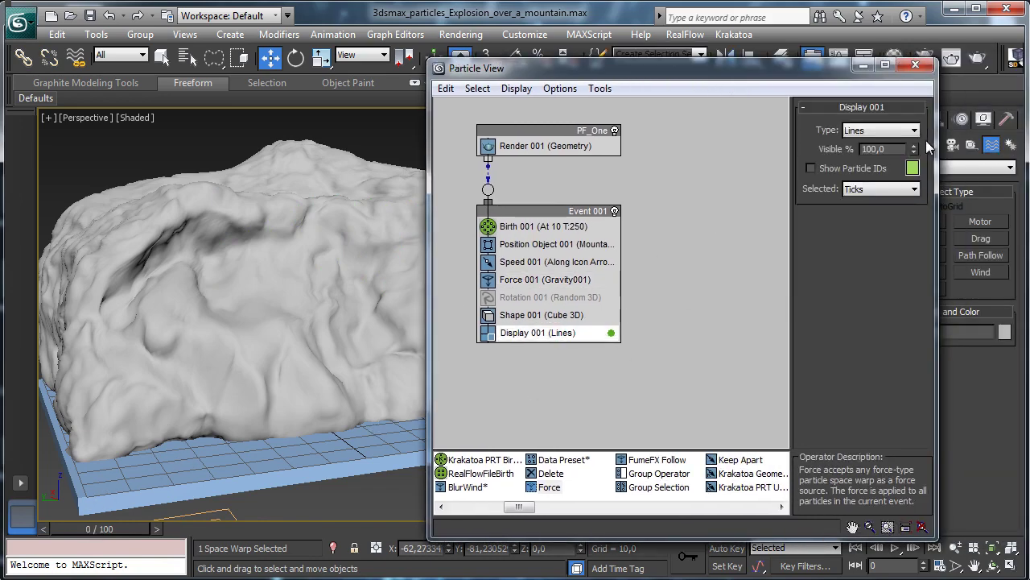
click(912, 167)
drag(318, 88, 330, 20)
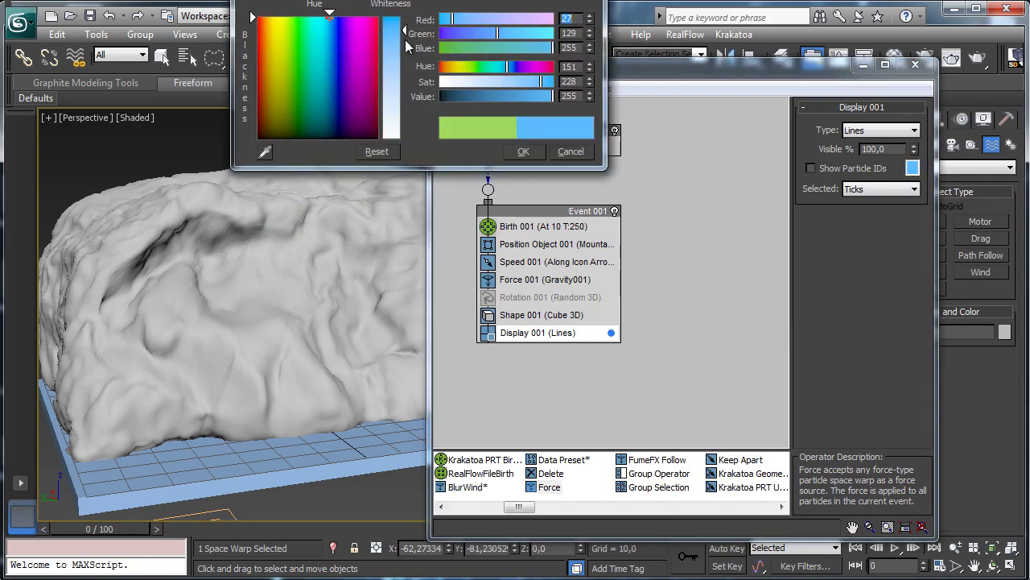
click(530, 157)
mouse_move(77, 527)
mouse_down()
mouse_move(225, 535)
mouse_move(67, 526)
mouse_up()
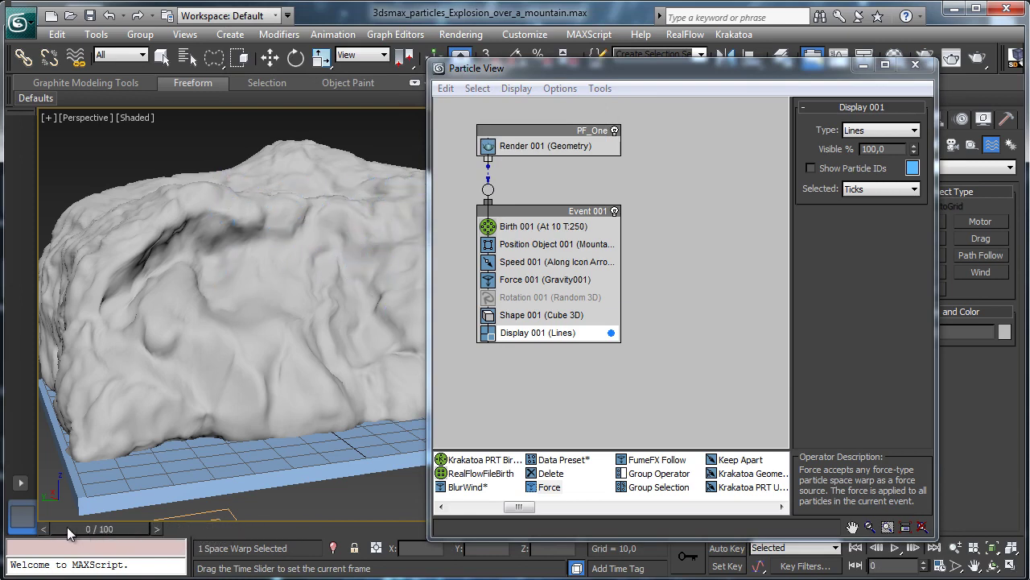
key(w)
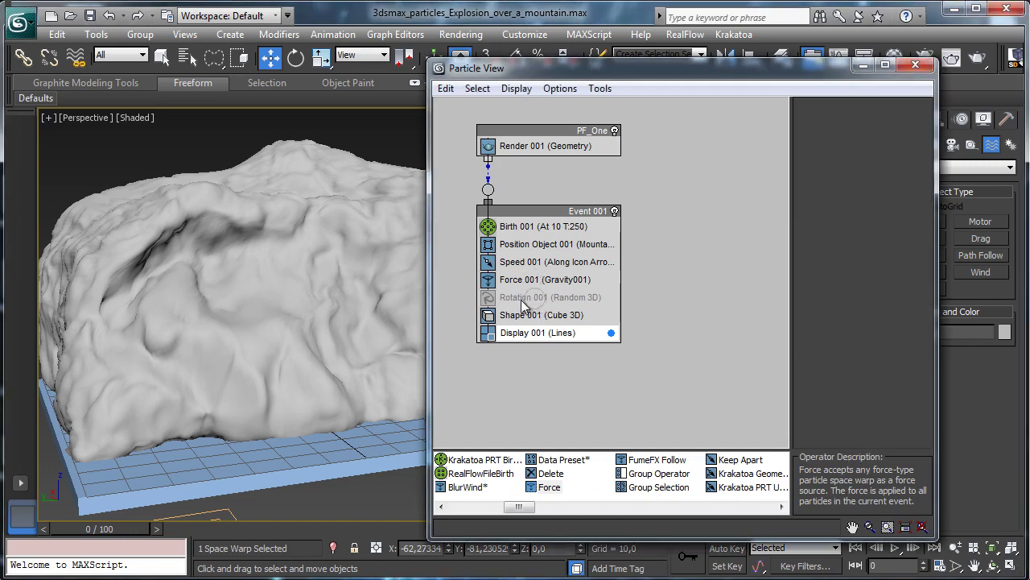
Set the Rotation operator's orientation to Speed Space Follow, then switch it on and place it above Force 001 in Event 001
click(546, 297)
click(866, 141)
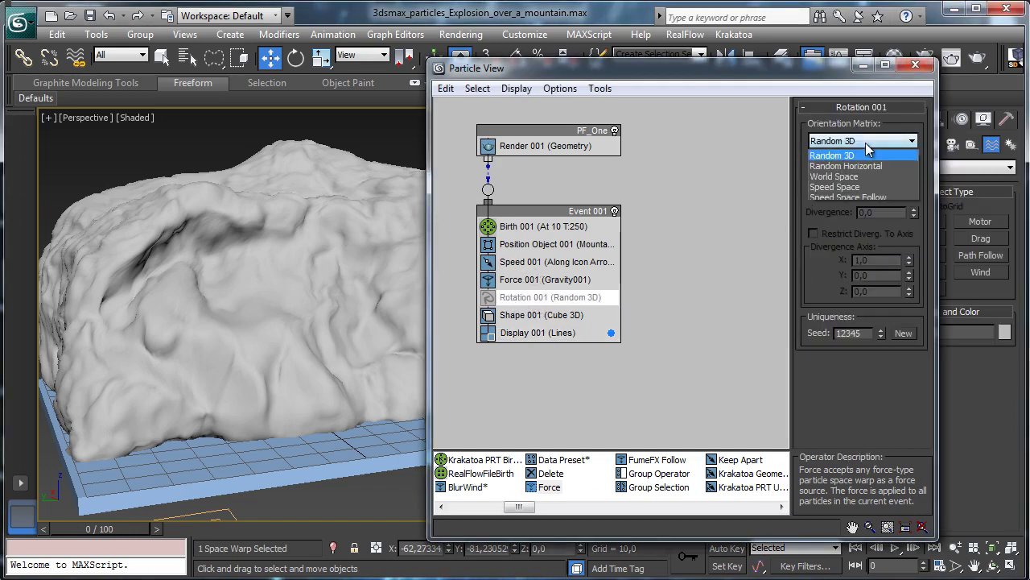
click(873, 198)
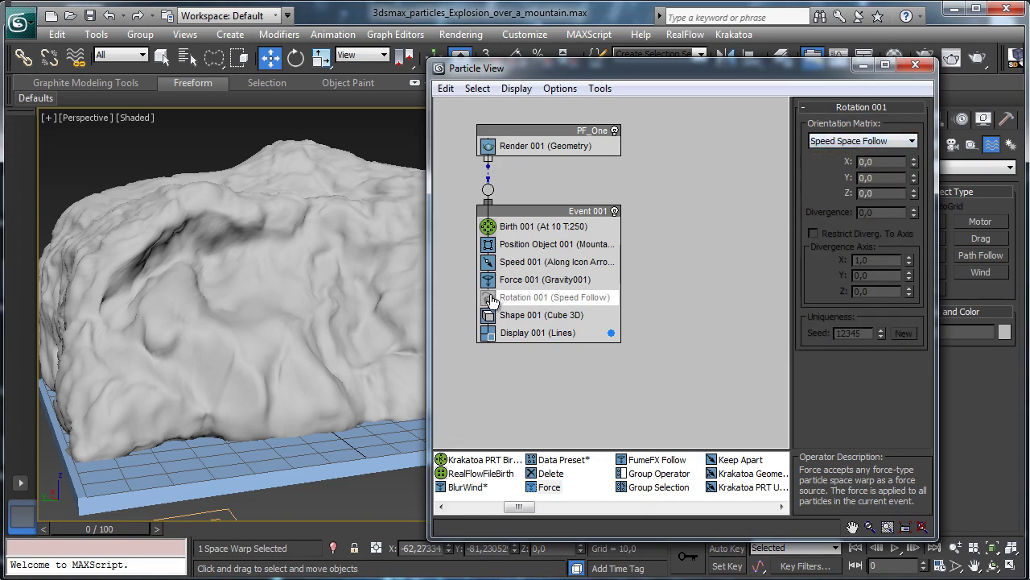
drag(525, 302, 545, 273)
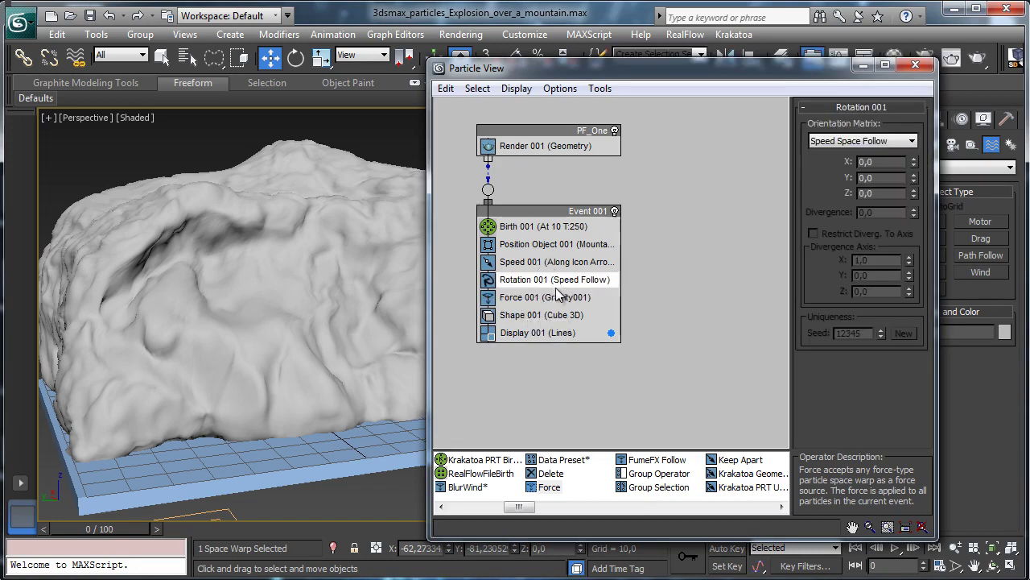
mouse_move(103, 527)
mouse_down()
mouse_move(247, 516)
mouse_move(194, 512)
mouse_up()
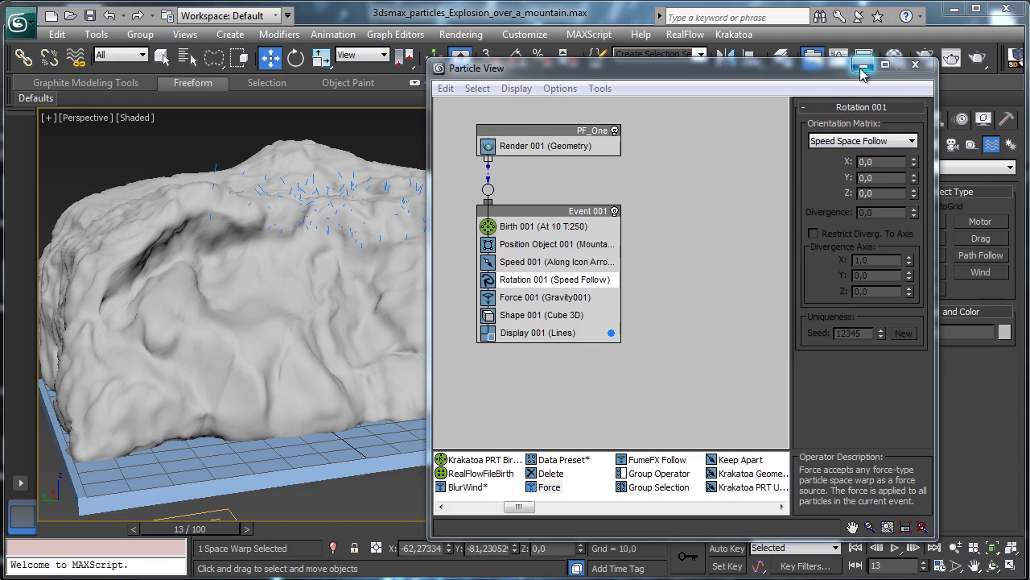
Close Particle View and create a Drag space warp beside the gravity icon
click(915, 64)
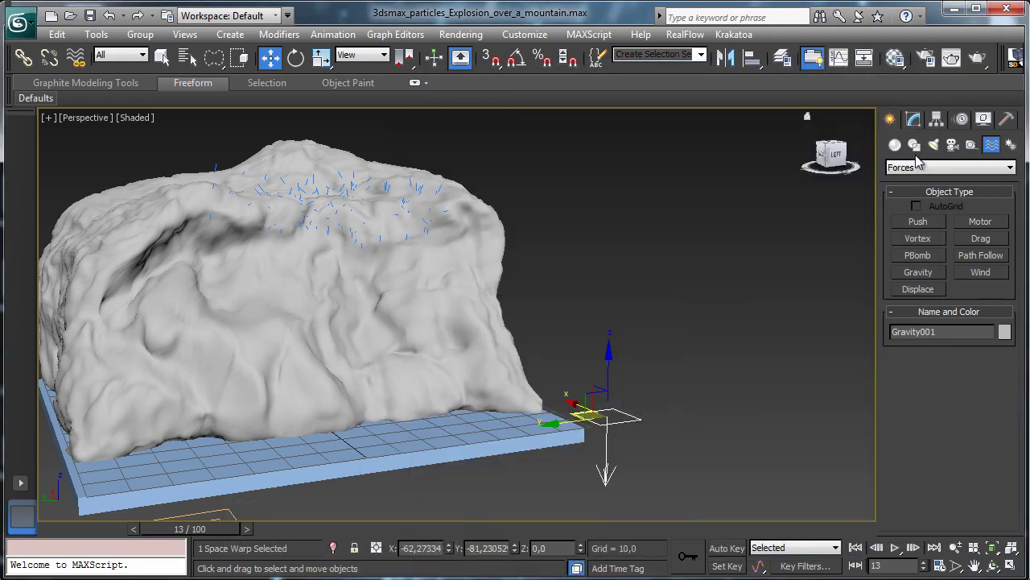
click(981, 239)
drag(646, 387, 681, 384)
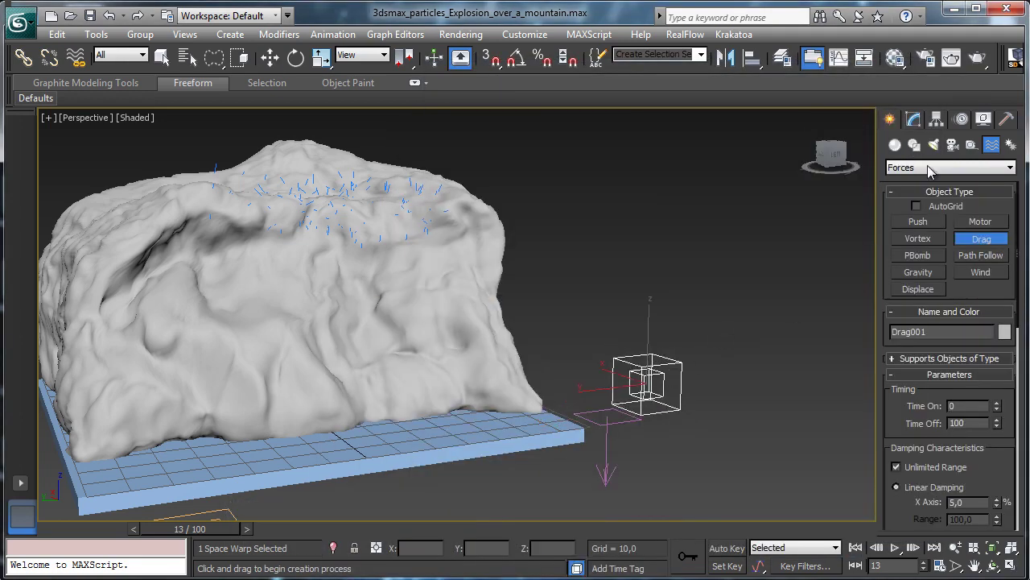
click(915, 119)
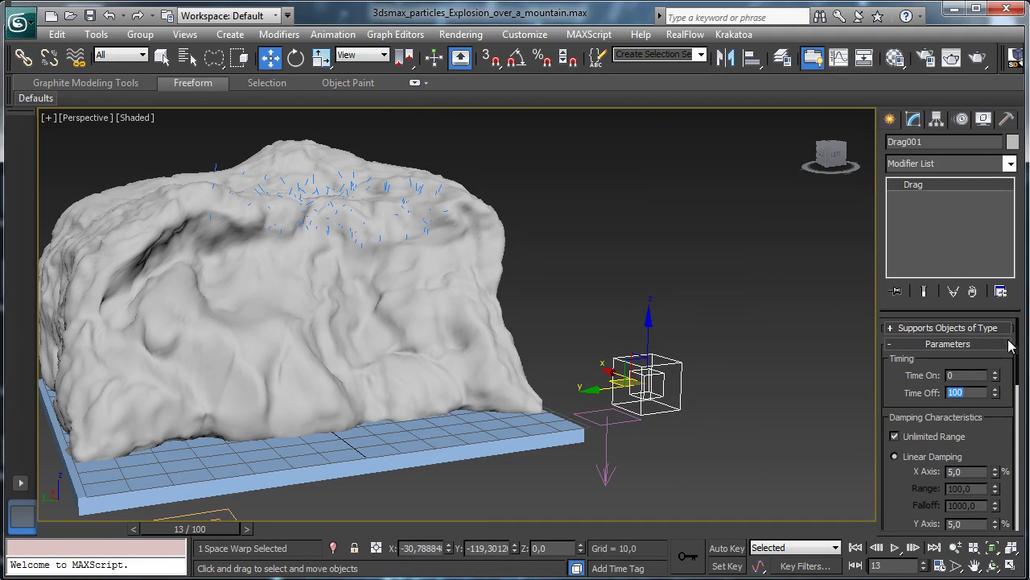
Select the particle source, reopen Particle View and insert a second Force operator between Force 001 and Shape in Event 001
click(162, 56)
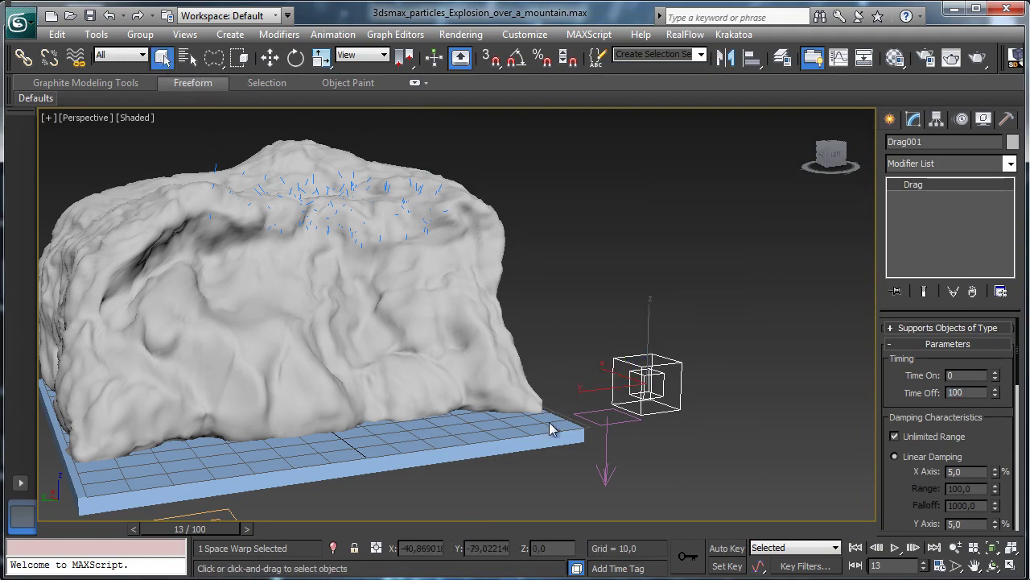
click(198, 514)
key(6)
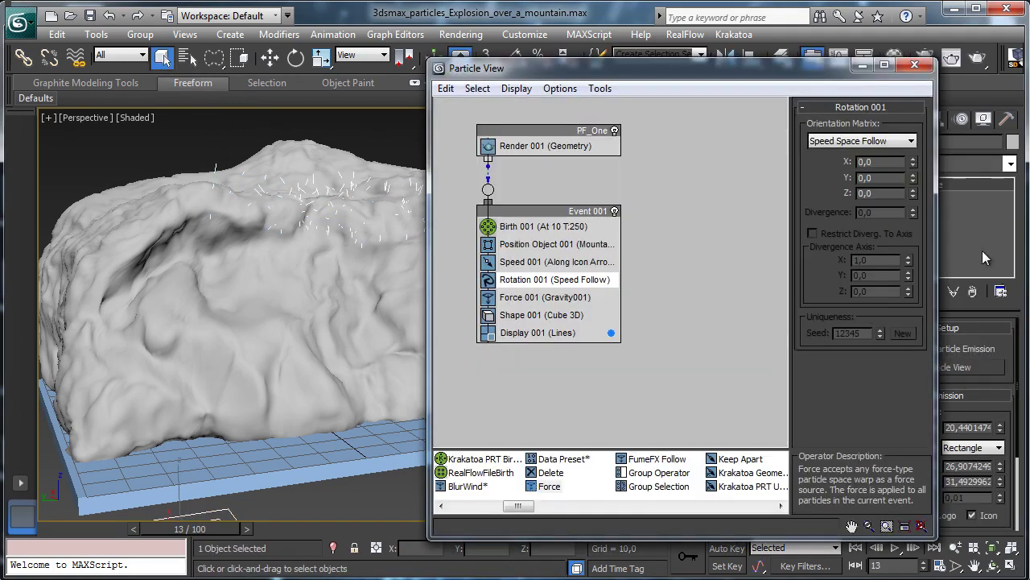
drag(550, 486, 531, 318)
click(531, 318)
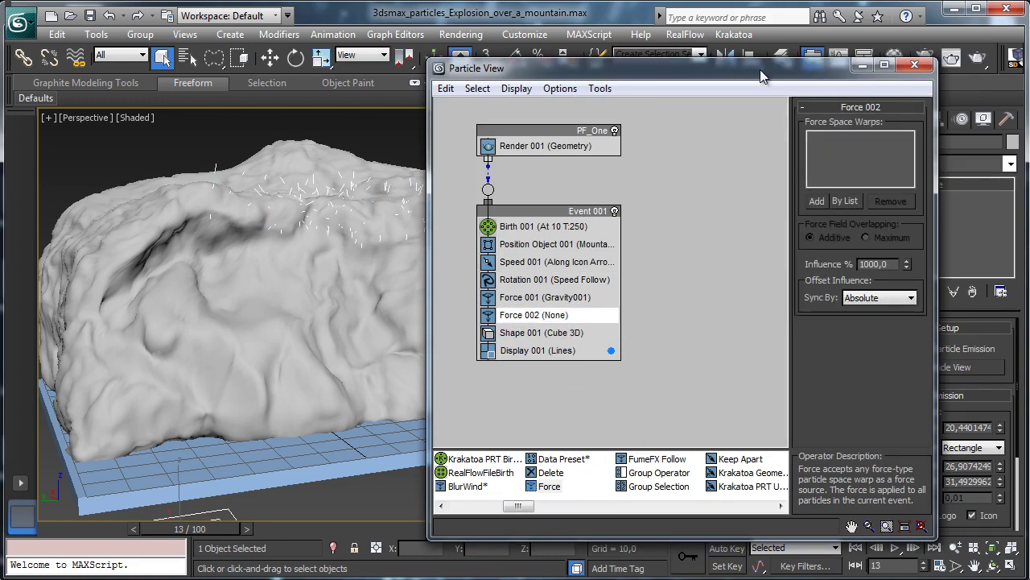
Assign the Drag001 space warp to Force 002 from the list of space warps and scrub the animation to frame 17
drag(760, 69, 819, 62)
click(904, 193)
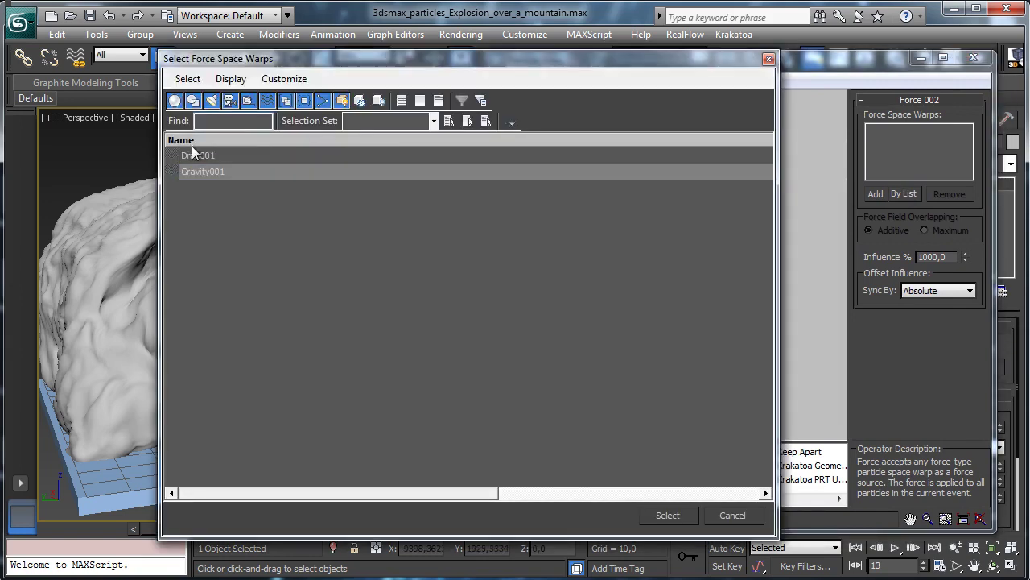
click(199, 156)
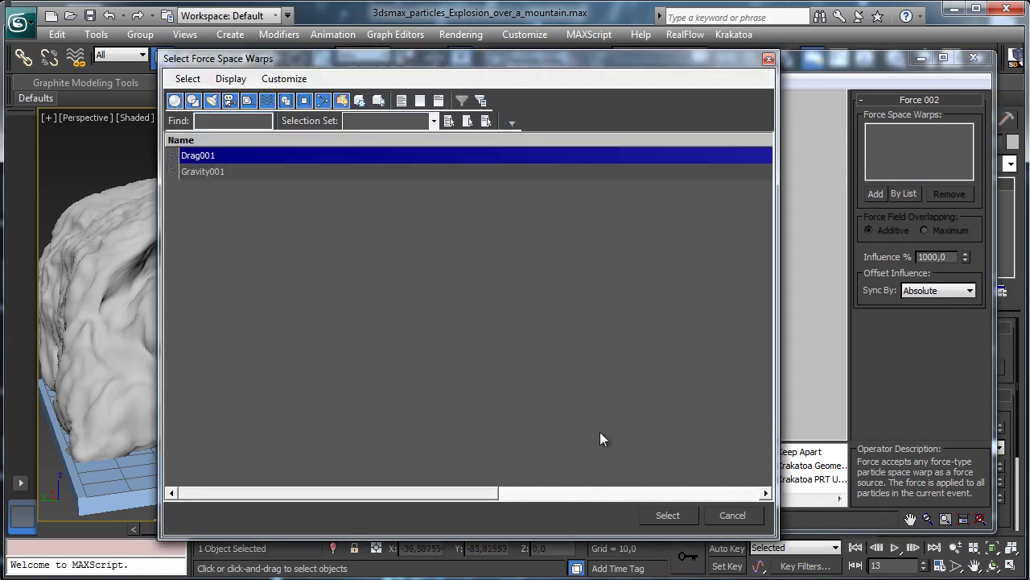
click(664, 516)
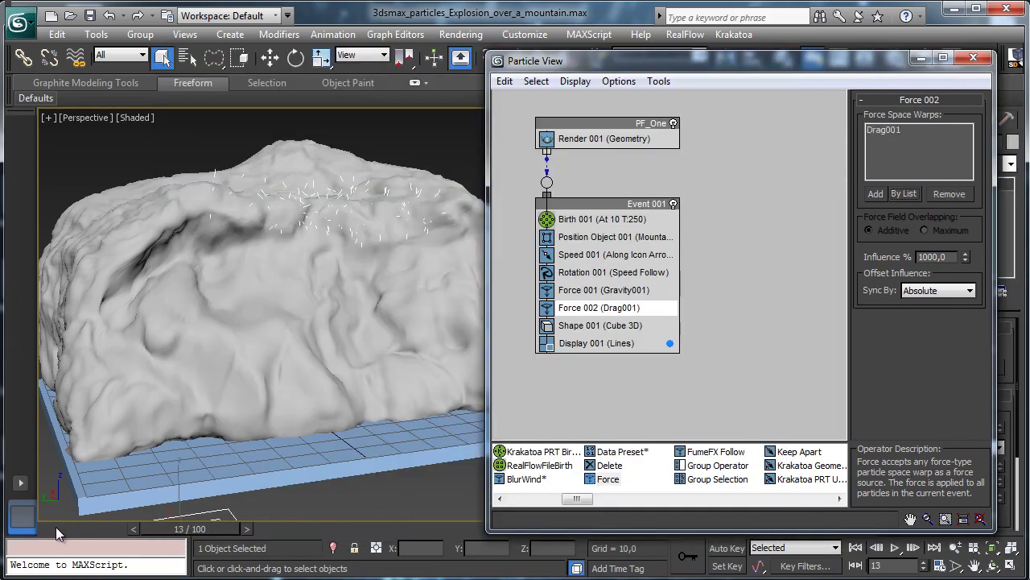
drag(56, 528, 176, 528)
Set the influence of Force 002 to 2500% and save the scene with the animation back at frame 0
double_click(948, 256)
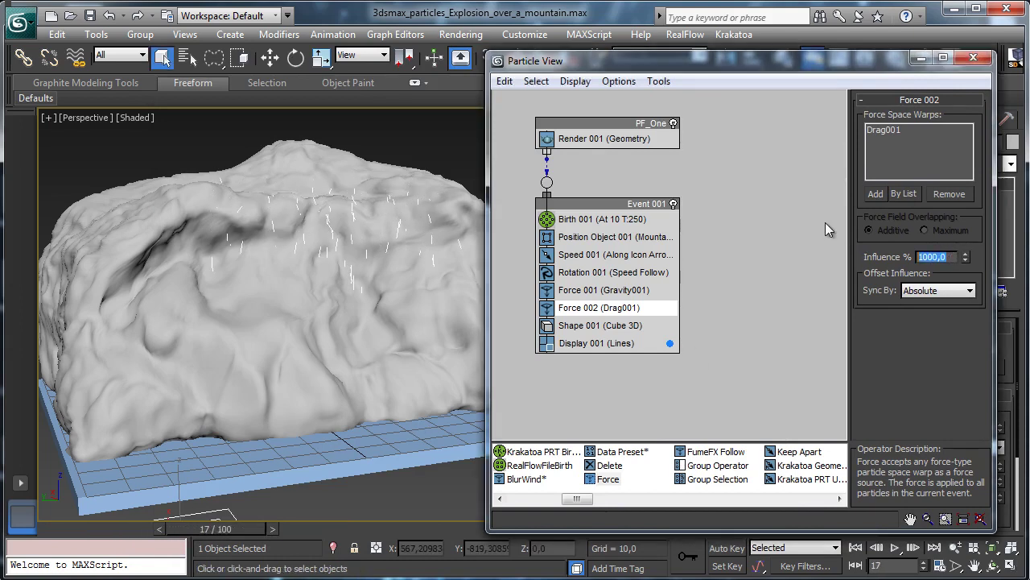
text(2500)
key(Return)
click(81, 529)
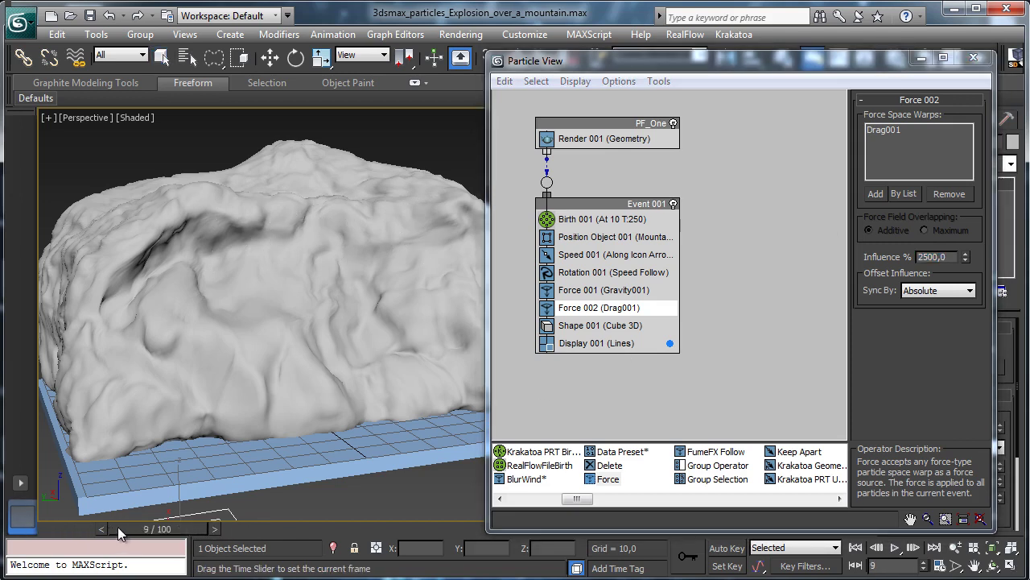
click(128, 527)
drag(157, 525, 101, 528)
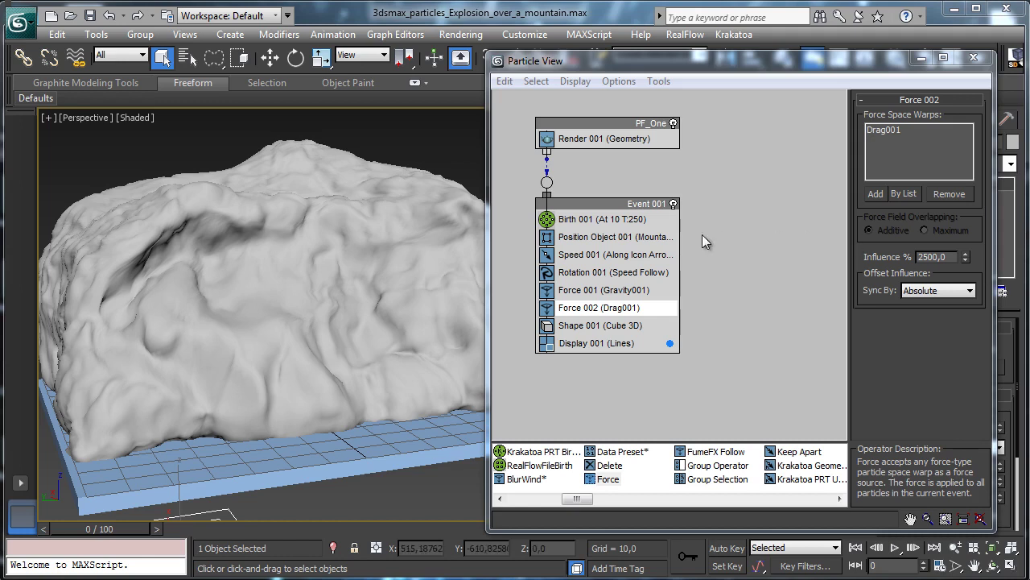
click(111, 16)
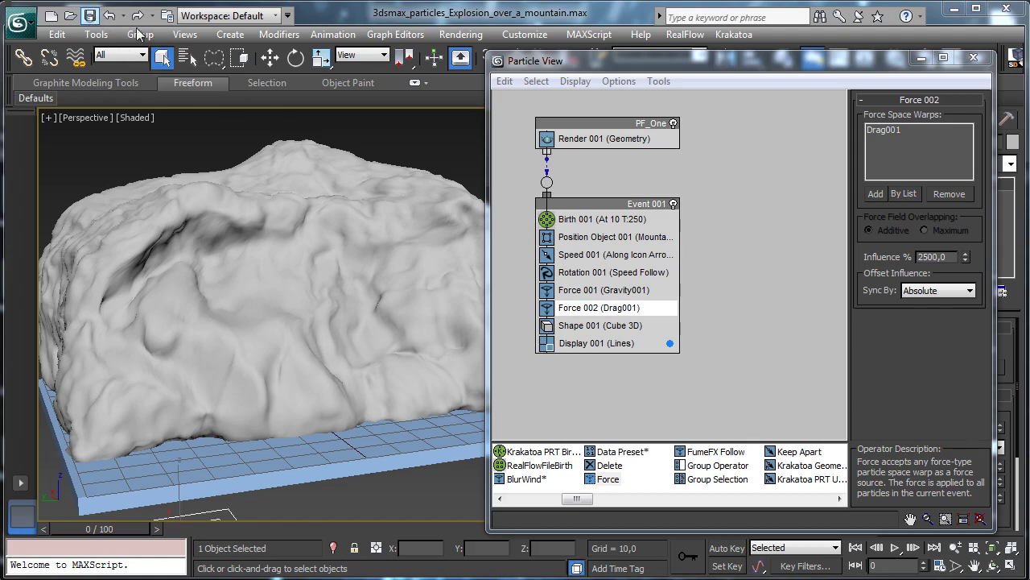
Insert a Spawn test between Force 002 and Shape in Event 001, spawning by travel distance with a step size of 5
drag(581, 498, 620, 324)
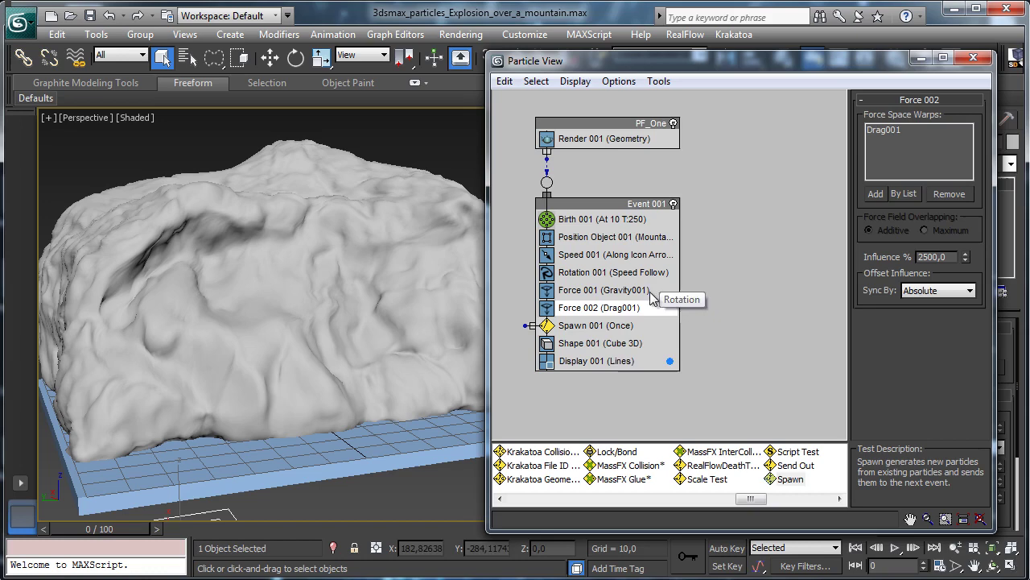
click(600, 326)
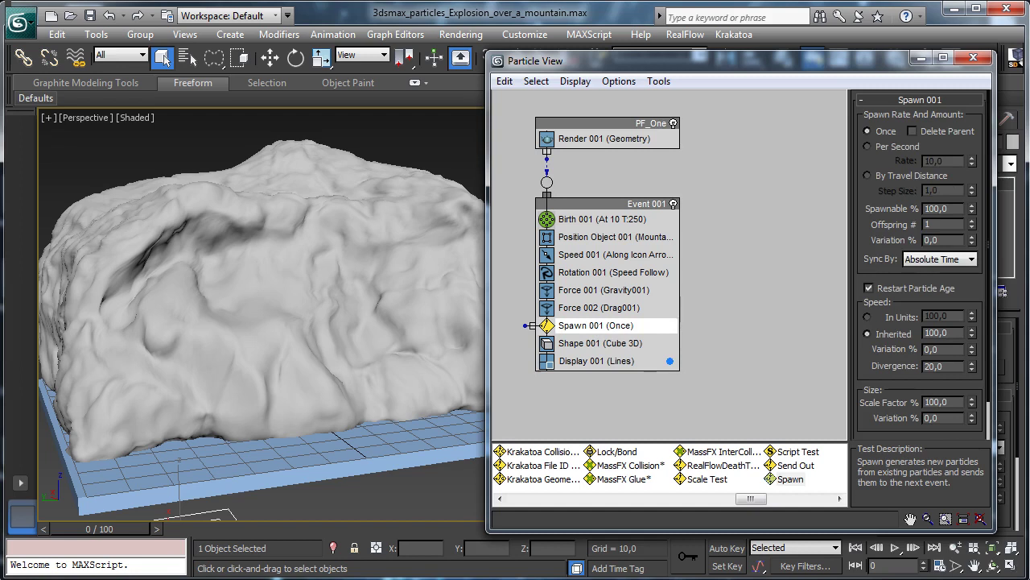
click(911, 176)
double_click(948, 191)
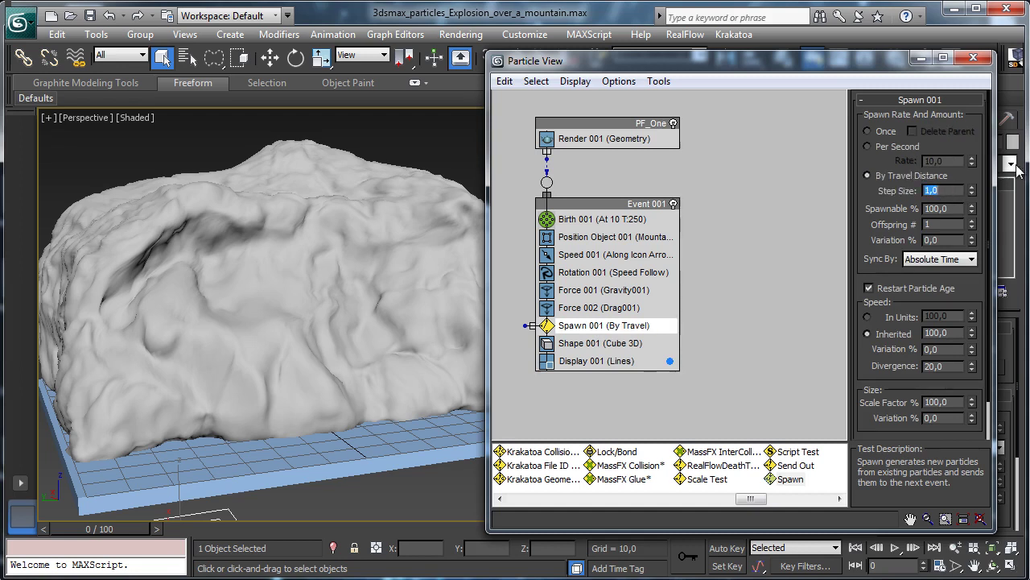
text(5)
key(Return)
drag(131, 533, 245, 531)
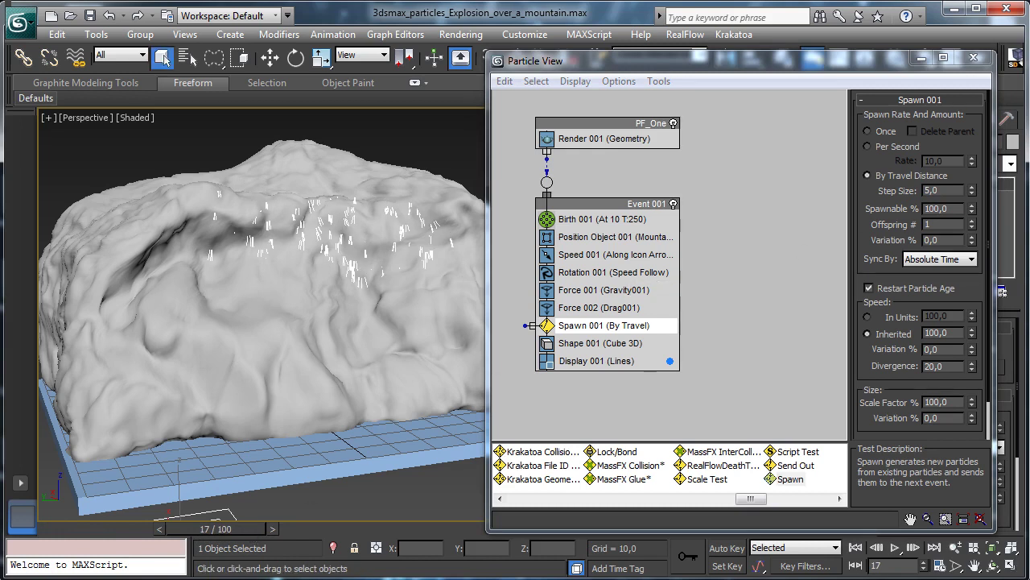
Set the spawned particles' speed to 65% inherited, with 25% variation and a divergence of 10
double_click(942, 332)
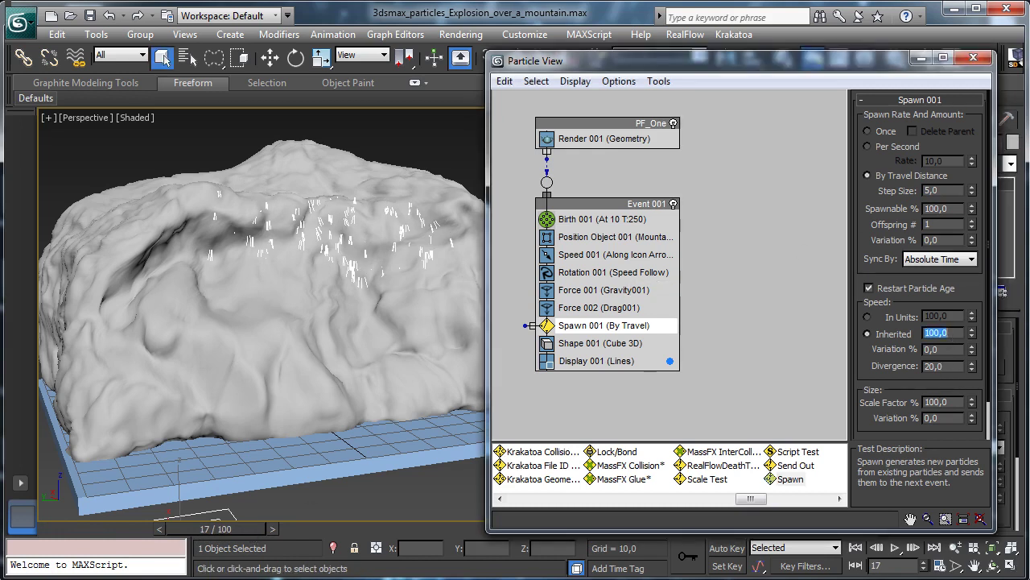
text(65)
key(Return)
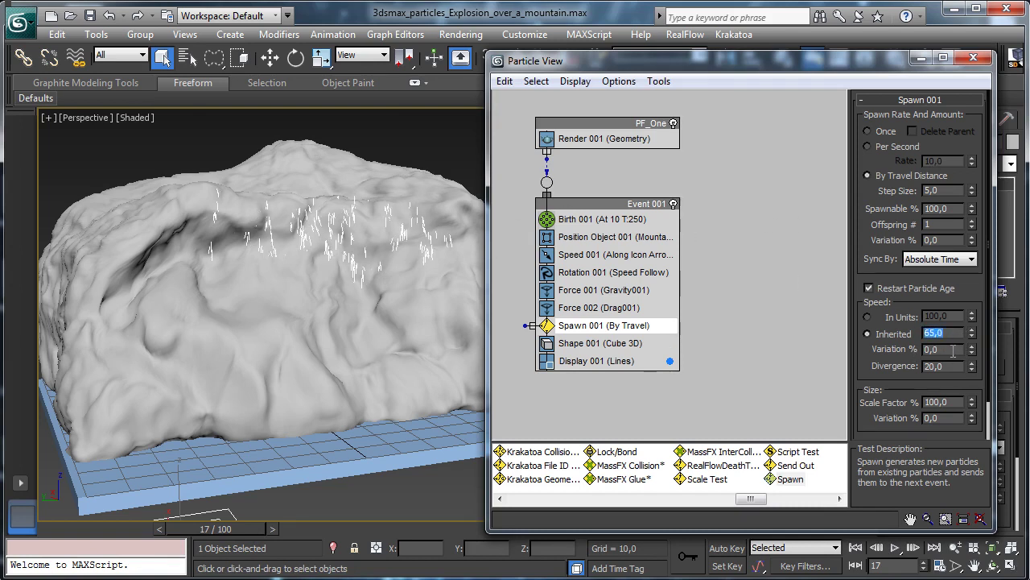
key(Tab)
text(25)
key(Return)
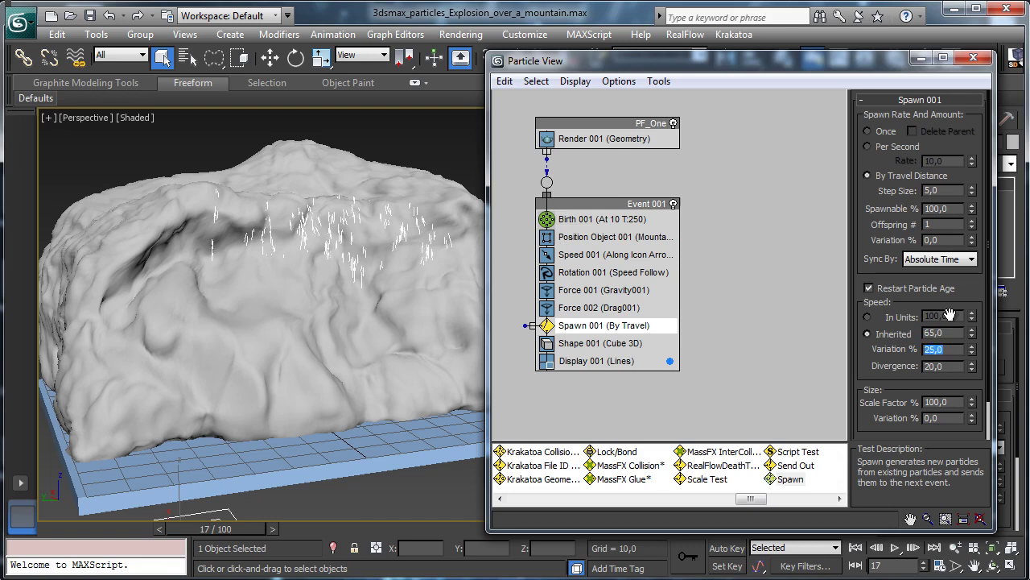
key(Tab)
text(0)
key(Return)
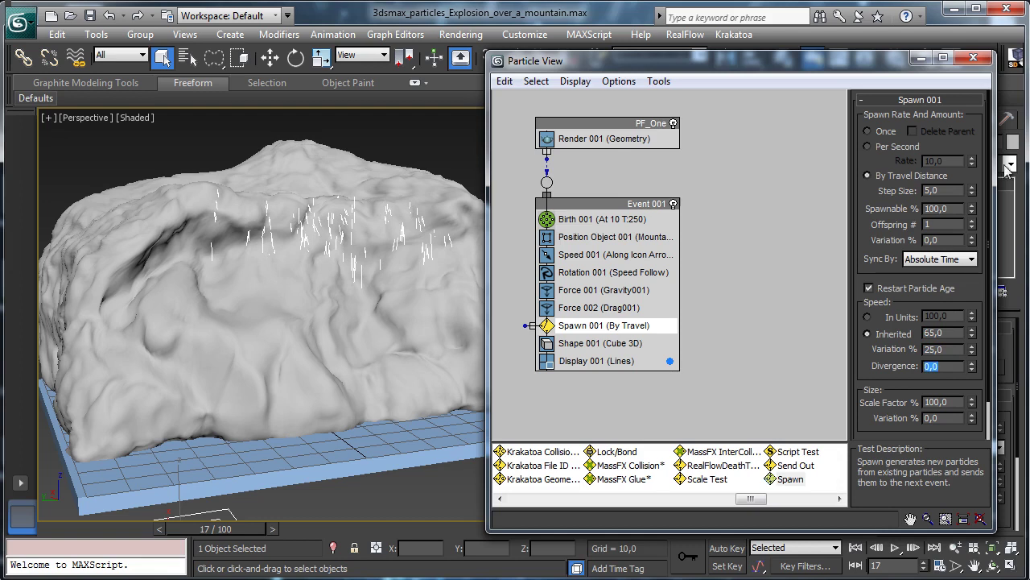
text(10)
key(Return)
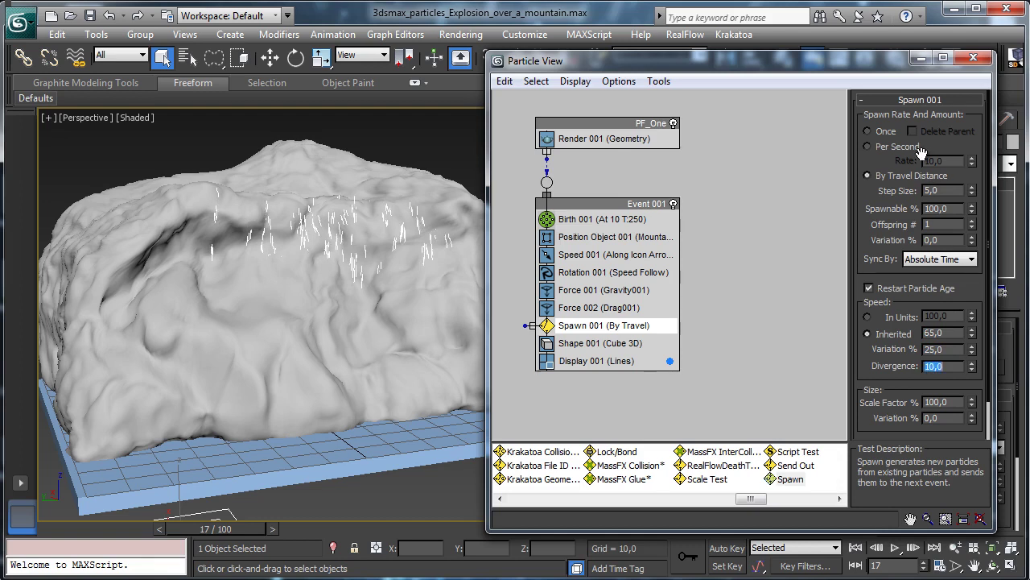
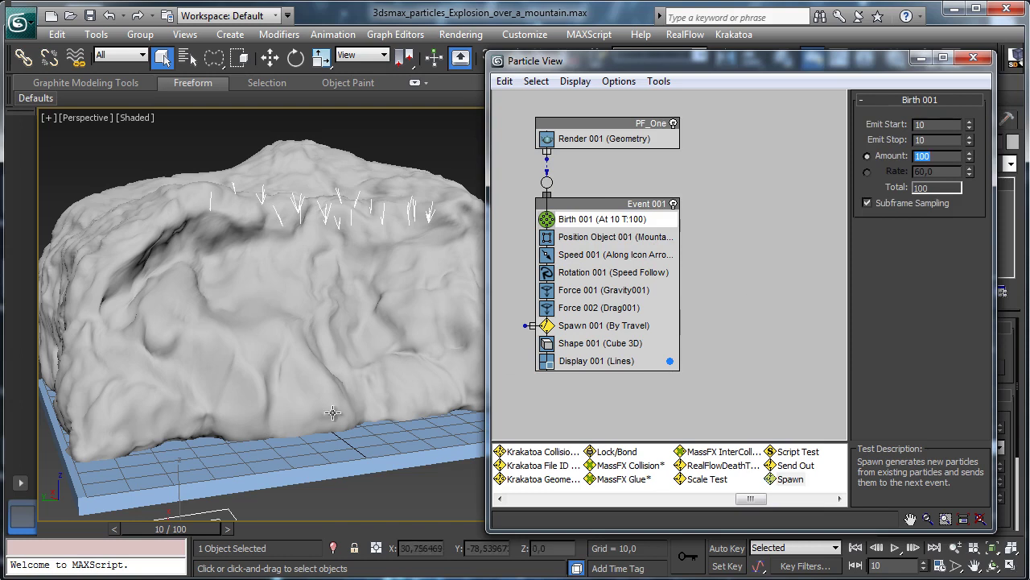
Change the particle display type in Display 001 to Dots, switch it to Asterisks, and scrub the animation to frame 12
click(584, 362)
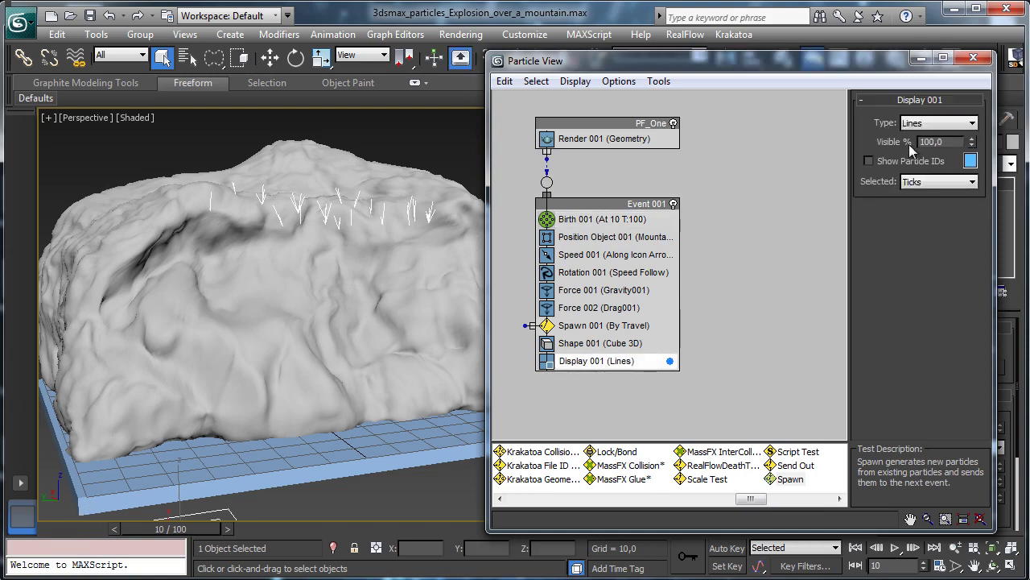
click(938, 123)
click(926, 145)
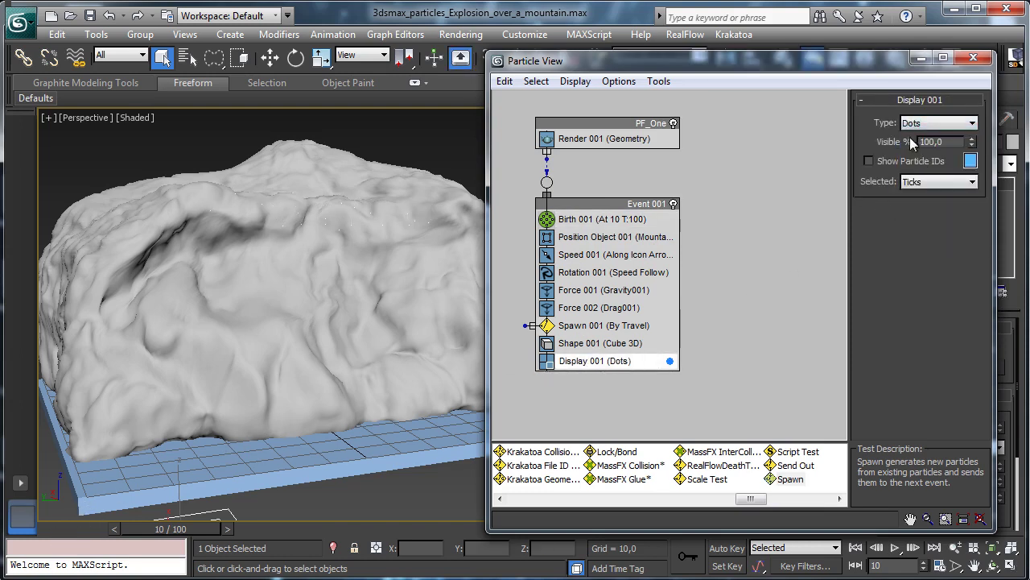
click(926, 125)
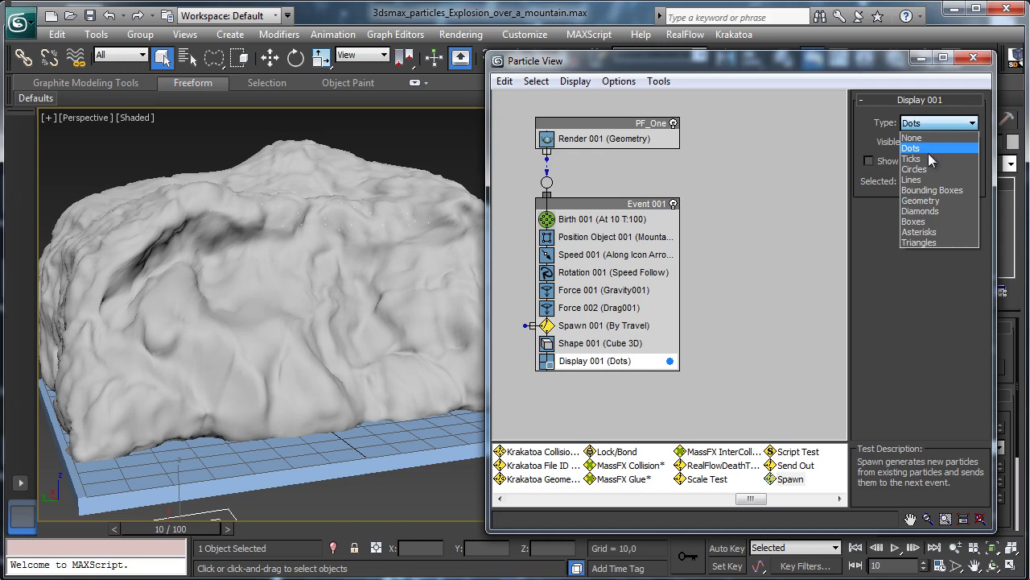
click(932, 231)
drag(170, 529, 52, 535)
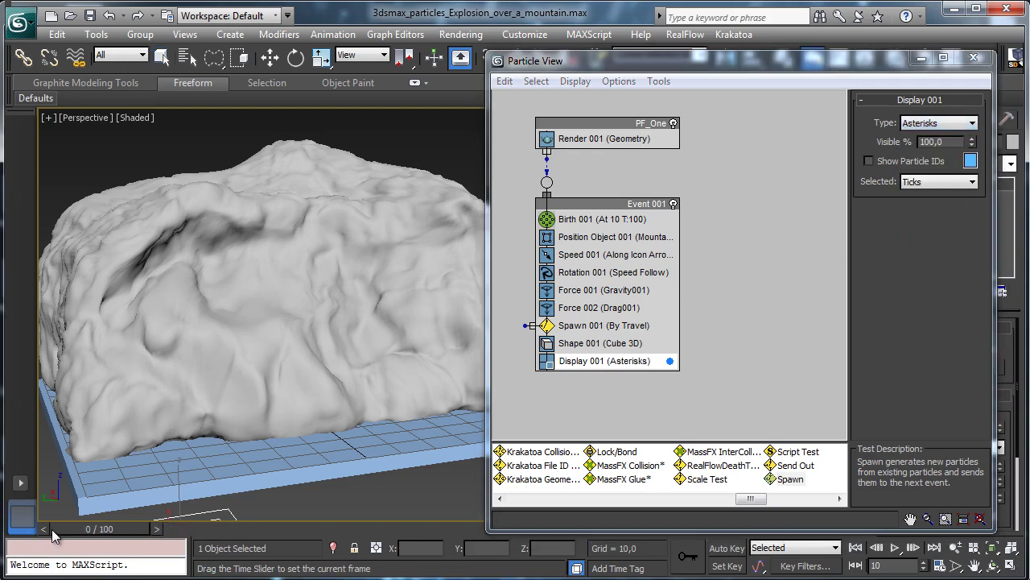
drag(118, 526, 143, 517)
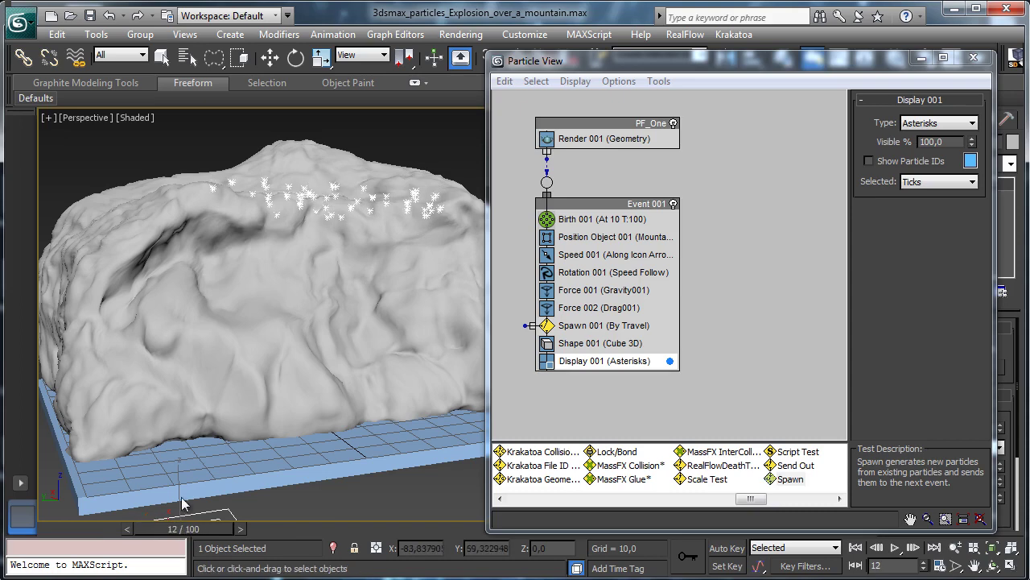
Try a speed of 250 with a variation of 150 in Speed 001 and scrub the animation to frame 15
click(586, 328)
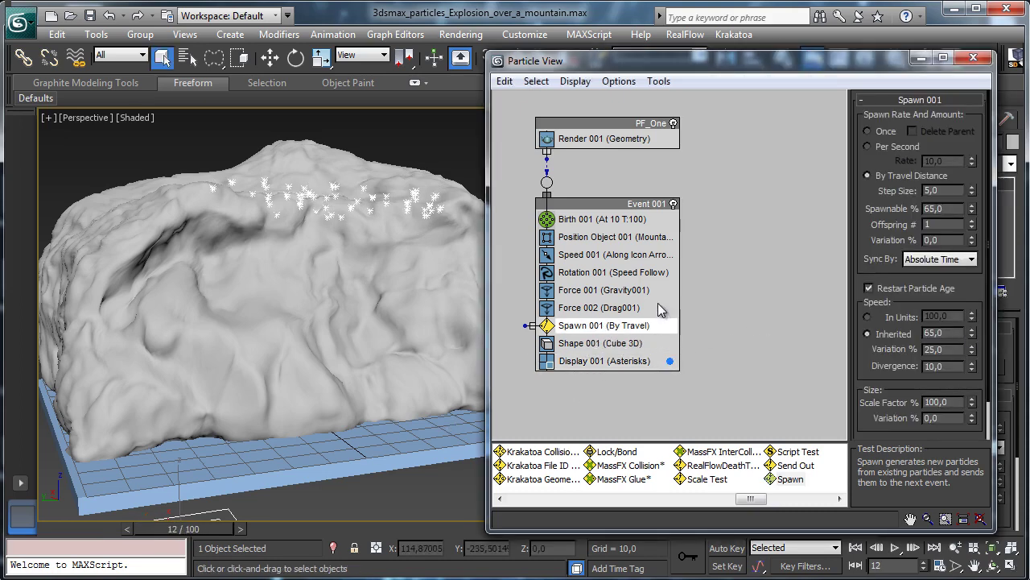
click(599, 254)
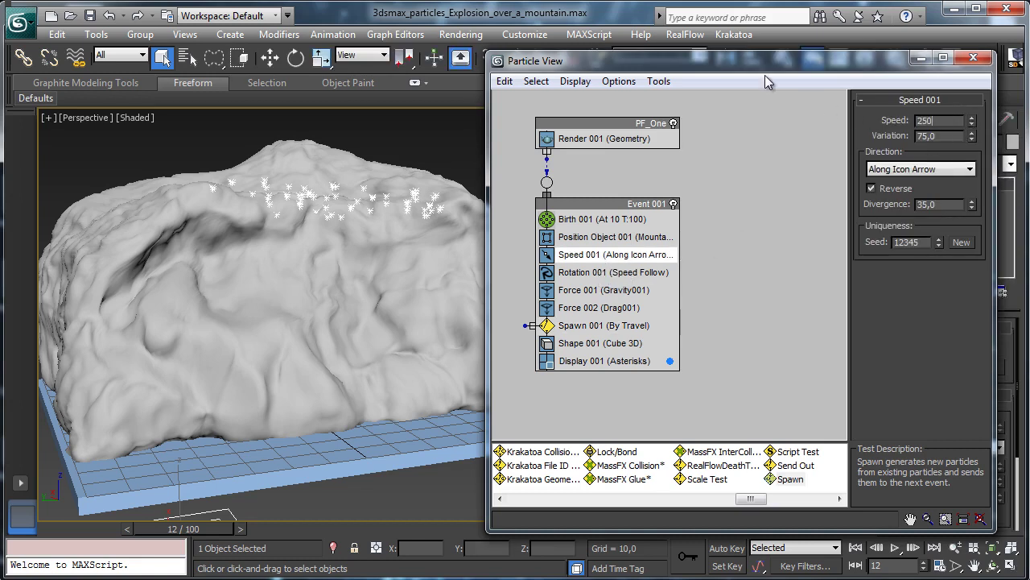
text(250)
key(Tab)
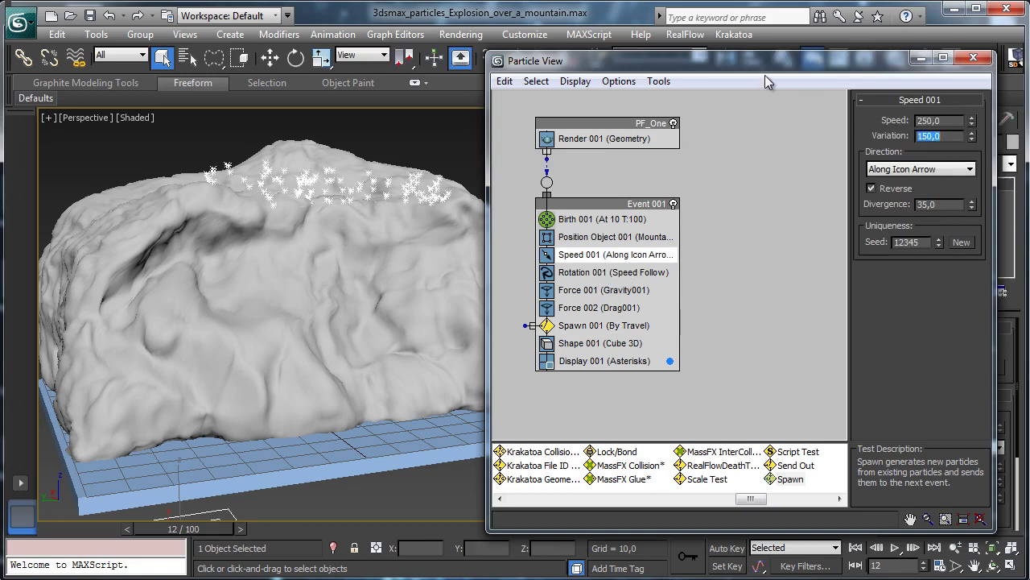
mouse_move(146, 529)
mouse_down()
mouse_move(94, 529)
mouse_move(177, 529)
mouse_move(161, 528)
mouse_up()
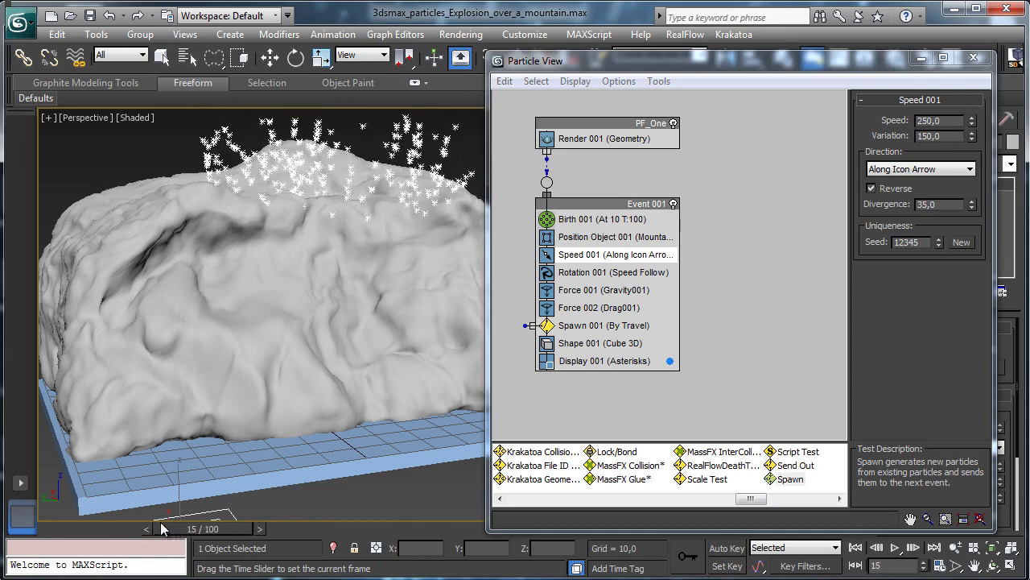
Try a speed of 18 in Speed 001 and scrub the animation to frame 16
click(942, 120)
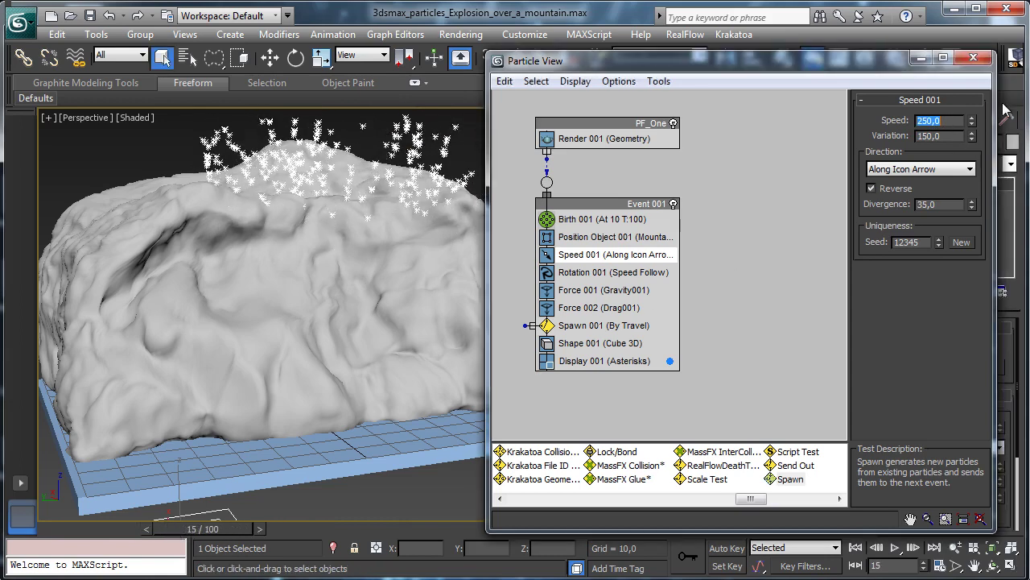
key(Tab)
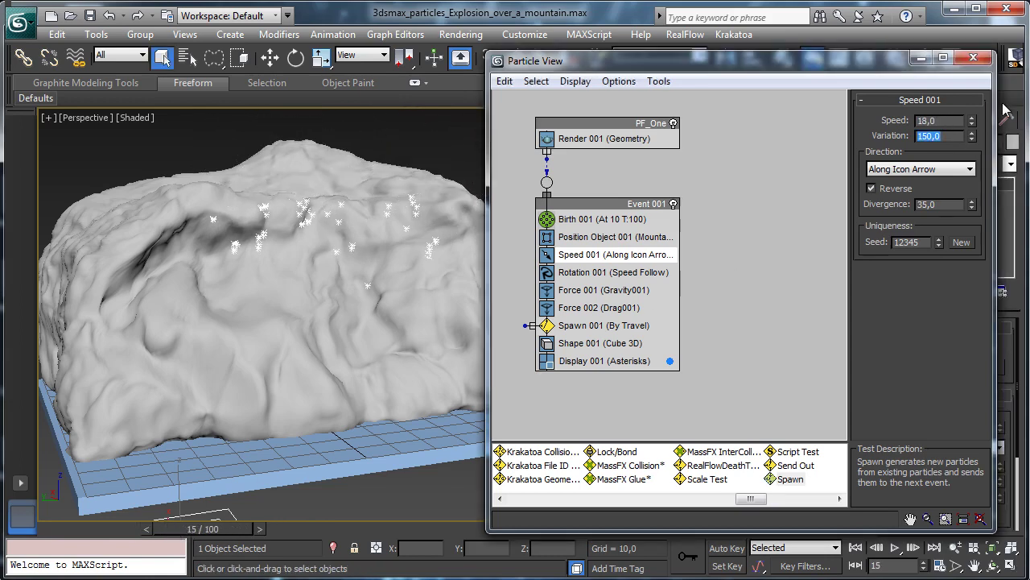
click(90, 532)
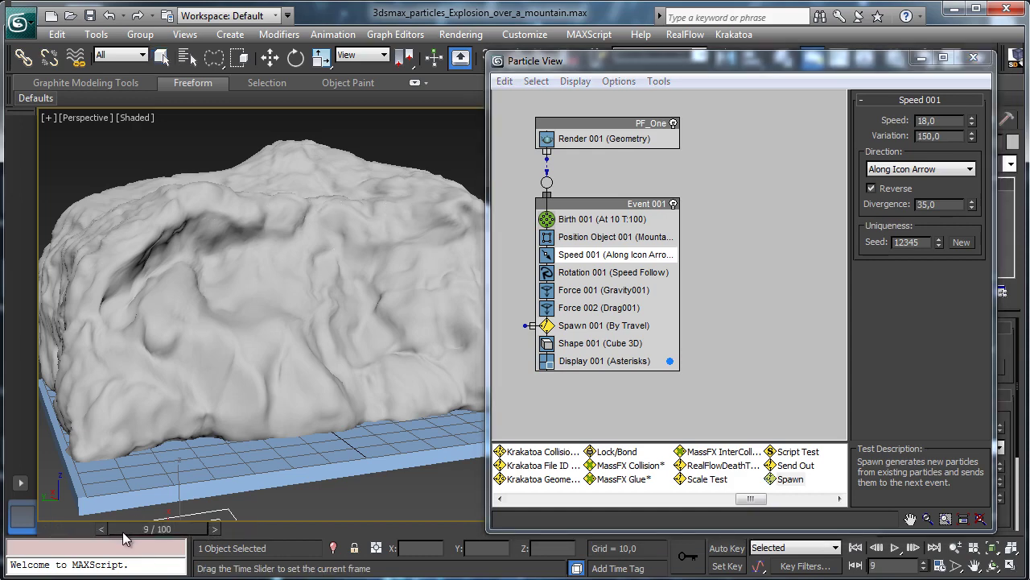
drag(122, 532, 175, 531)
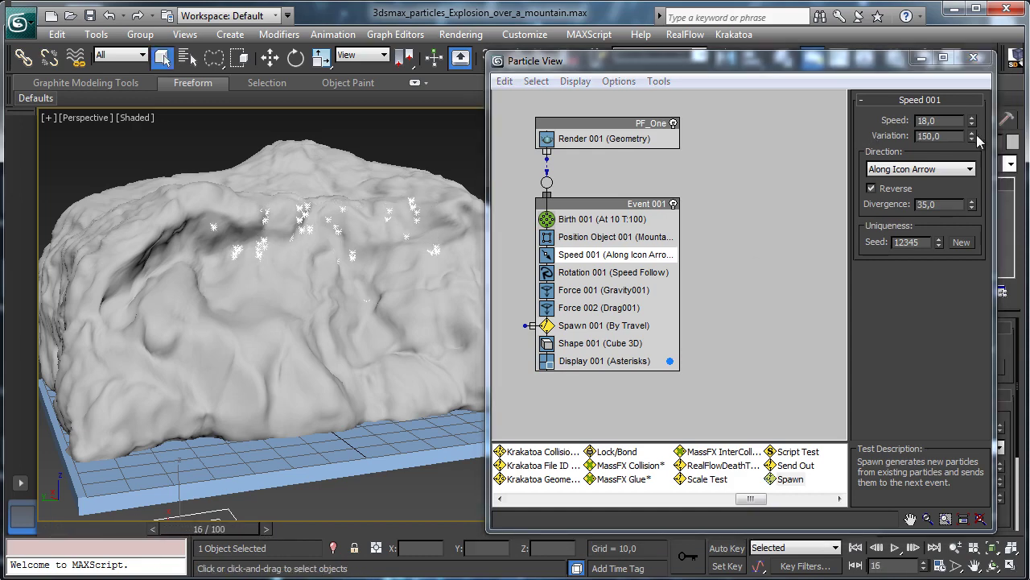
Try 180 as the speed in Speed 001, settle on 150 with a variation of 120, and preview the animation, ending at frame 0
double_click(951, 123)
text(180)
key(Return)
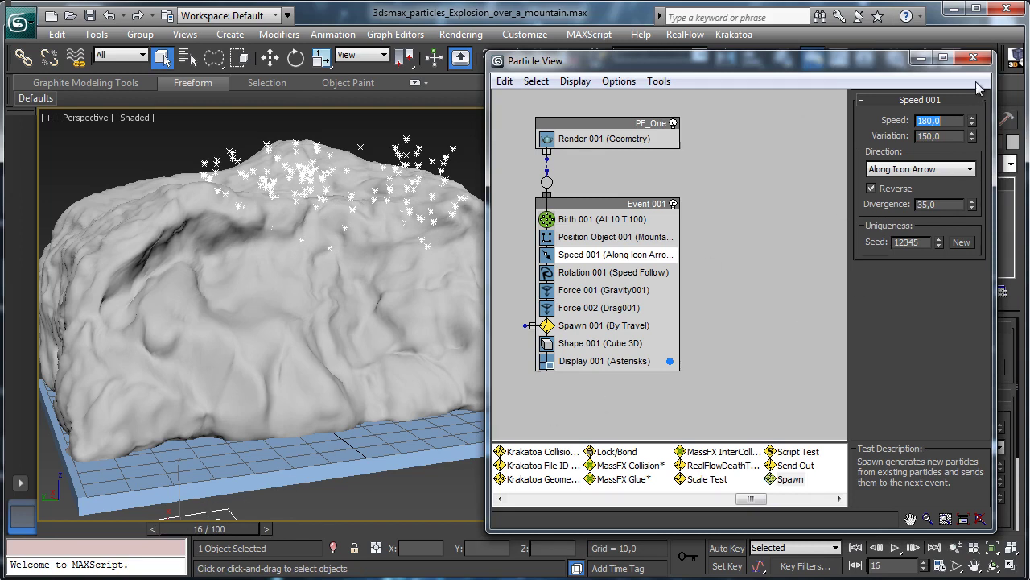
text(150)
key(Return)
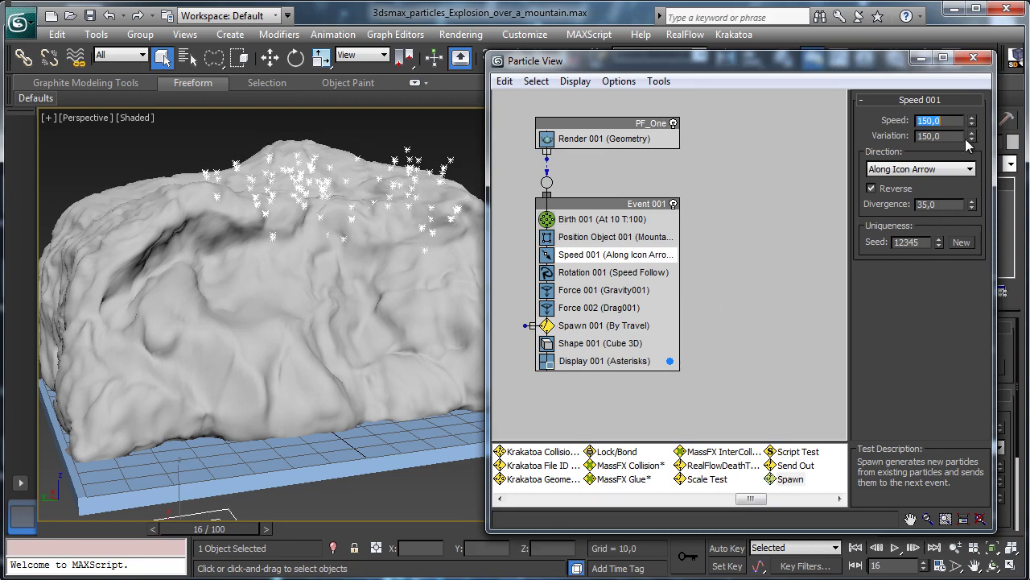
key(Tab)
text(120)
key(Return)
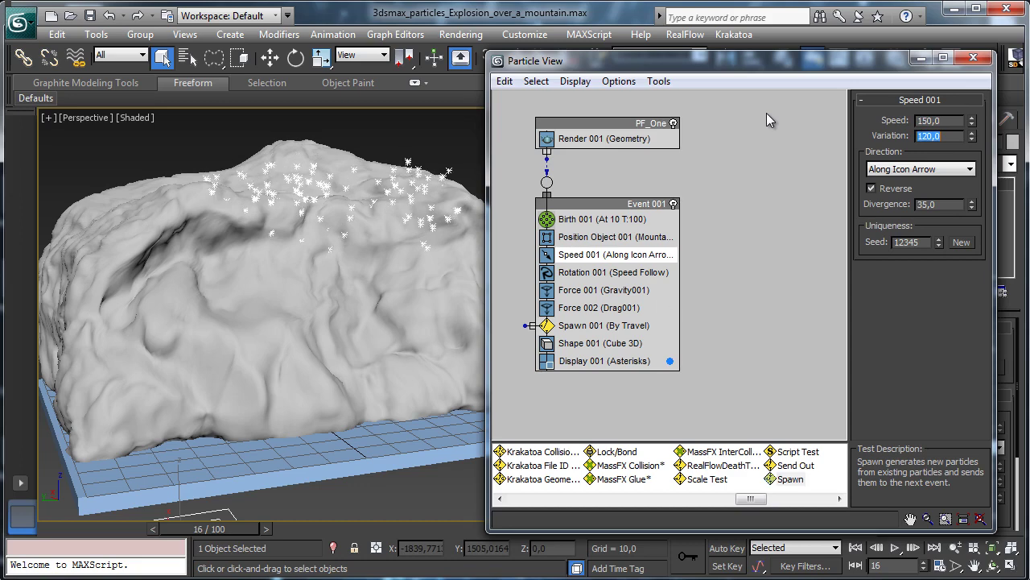
drag(162, 531, 54, 531)
drag(124, 528, 283, 531)
click(87, 529)
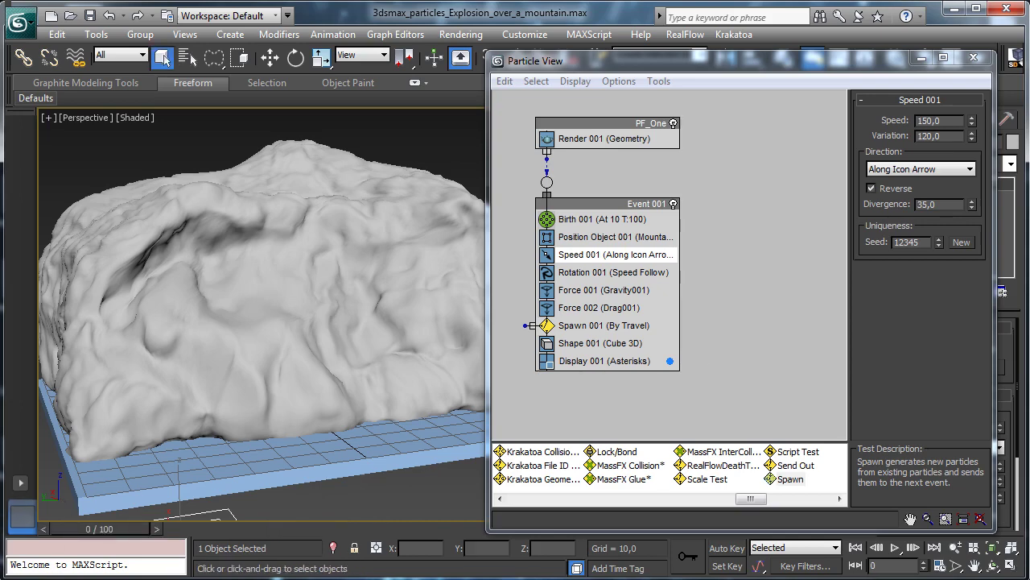
Insert a Delete operator between Shape and Display in Event 001, removing by particle age with life span 8 and variation 2
drag(737, 499, 566, 500)
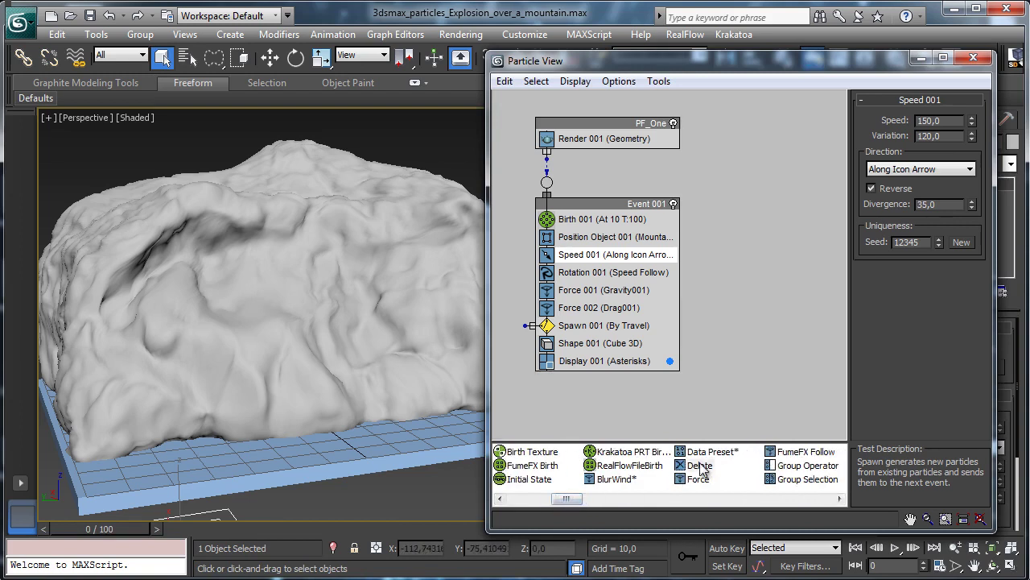
drag(700, 465, 608, 361)
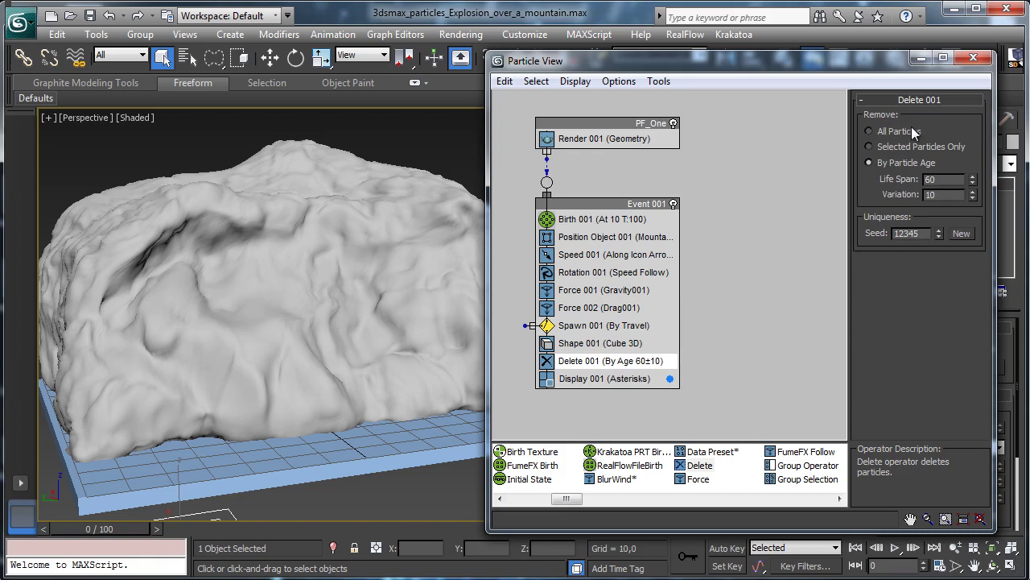
double_click(945, 179)
text(8)
key(Tab)
text(2)
key(Return)
Preview the particles at frame 23, reduce the Delete 001 life span to 6 and variation to 1, and return to frame 0
drag(121, 529, 251, 523)
click(975, 183)
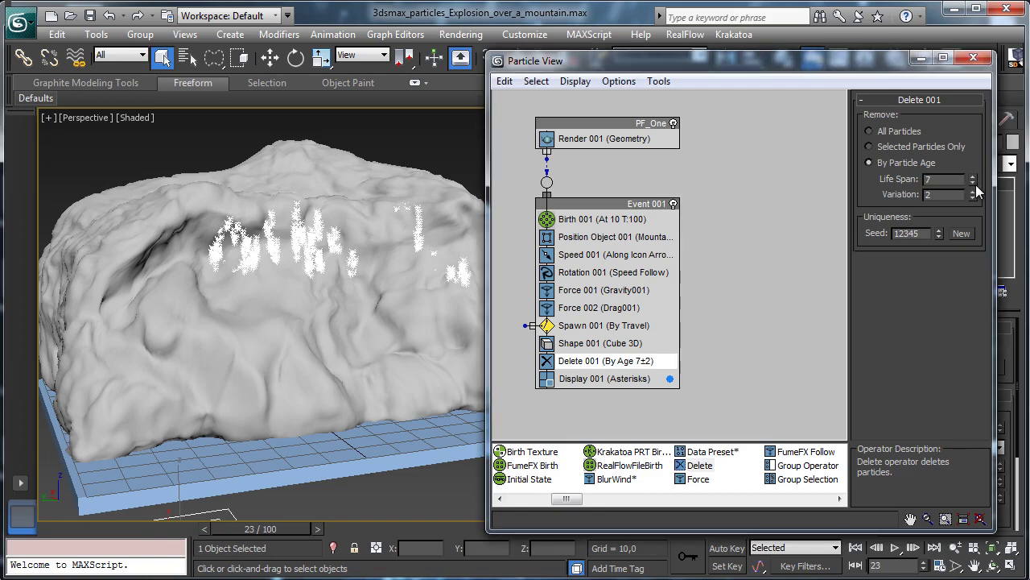
click(973, 198)
click(974, 183)
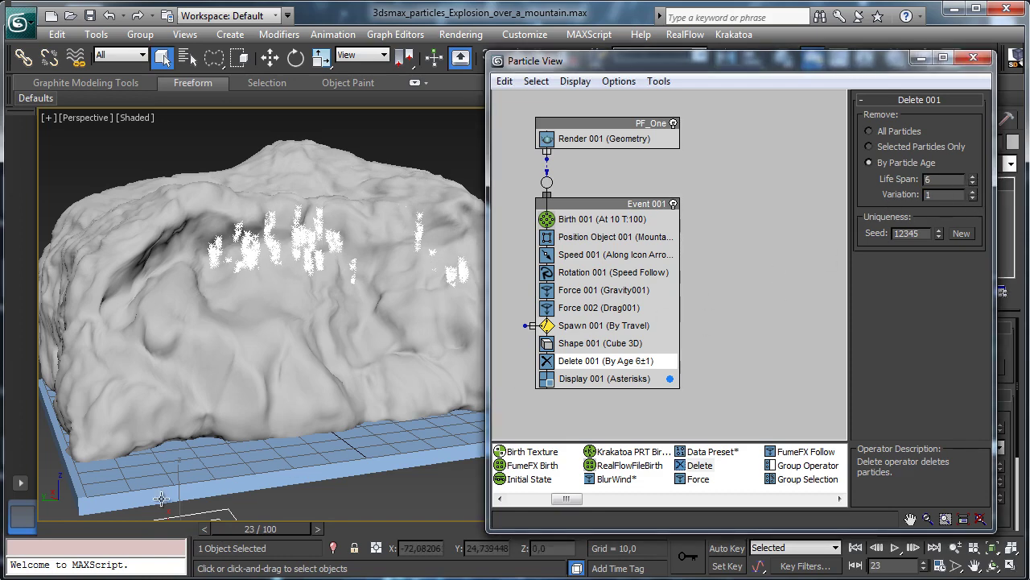
mouse_move(53, 527)
mouse_down()
mouse_move(203, 522)
mouse_move(288, 500)
mouse_move(334, 506)
mouse_move(135, 524)
mouse_up()
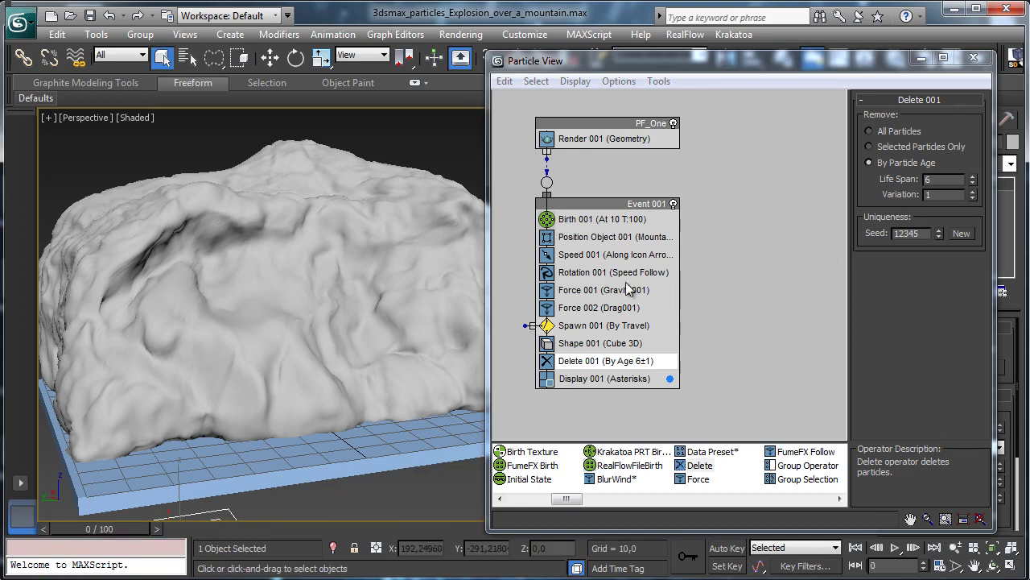
Copy the Delete 001 operator and paste it below Event 001 as a separate new event
click(672, 324)
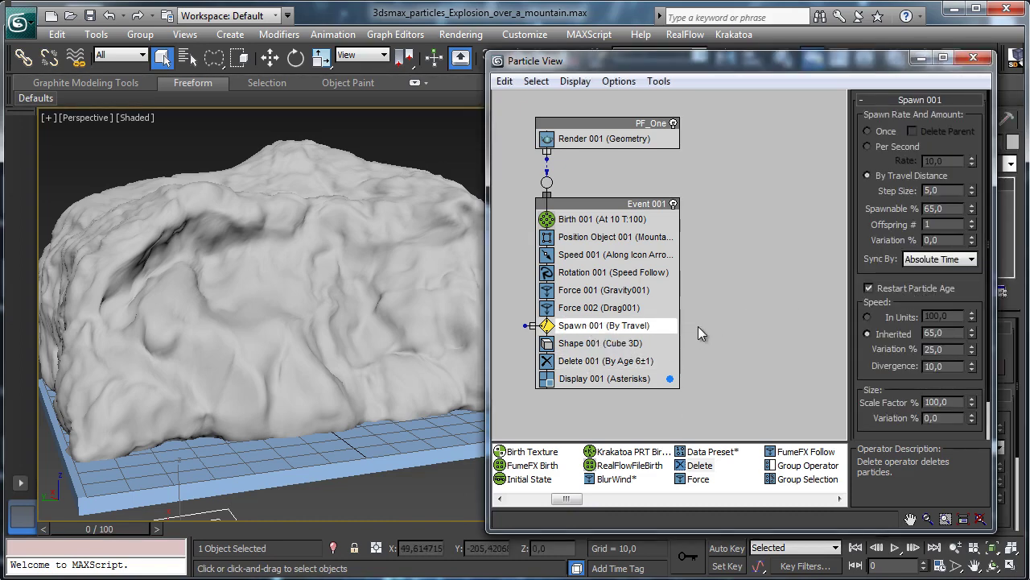
click(588, 362)
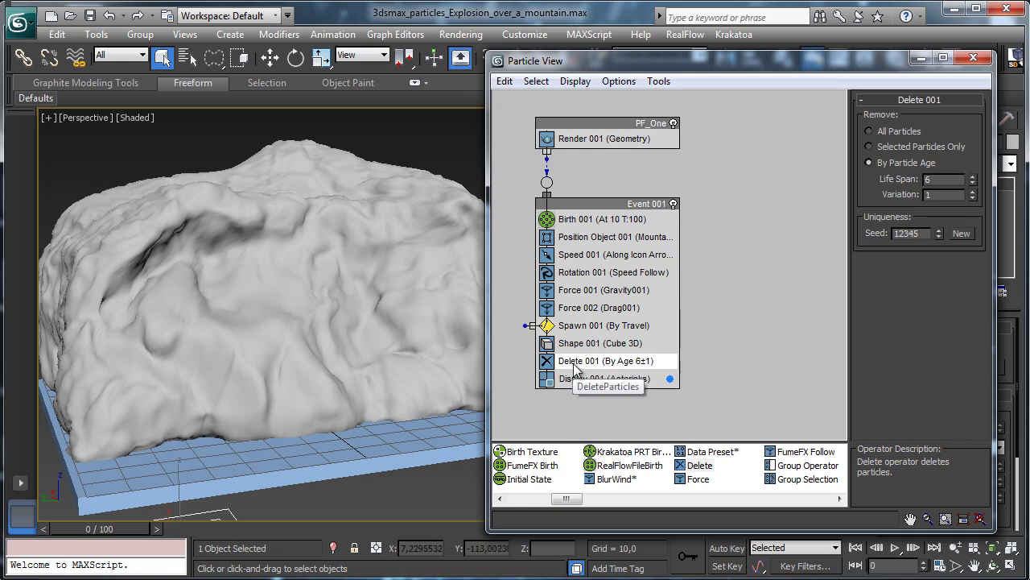
right_click(574, 369)
click(605, 490)
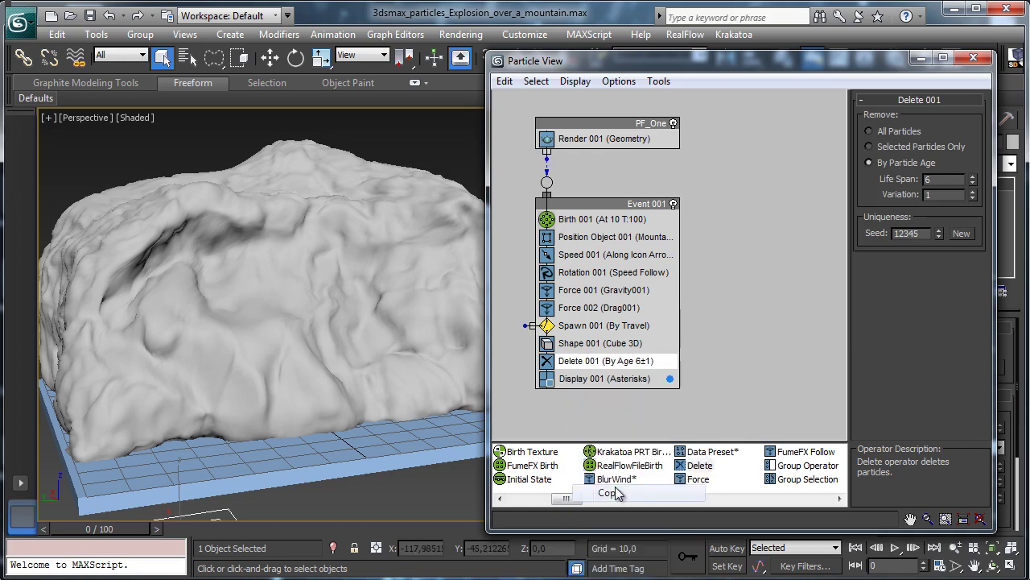
right_click(533, 411)
click(585, 420)
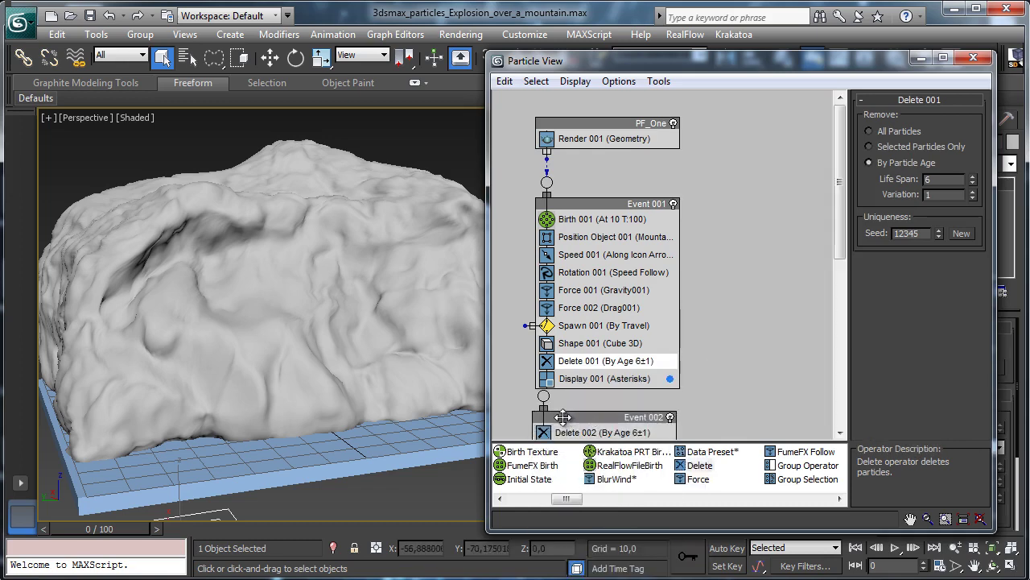
Try connecting the Spawn 001 output to Event 002 and scrub the animation to check the spawned particles
drag(563, 417, 532, 325)
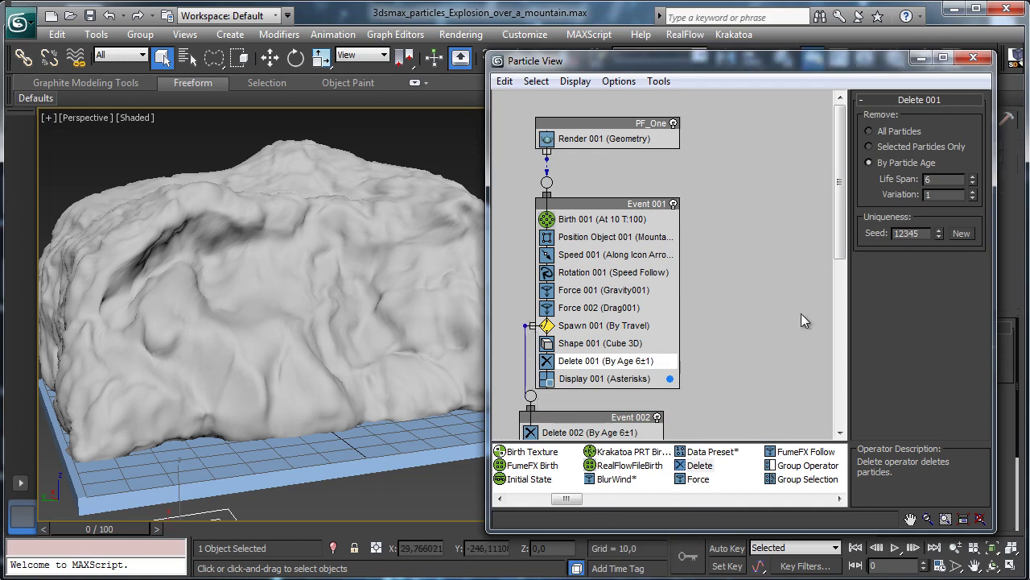
scroll(676, 322, down, 2)
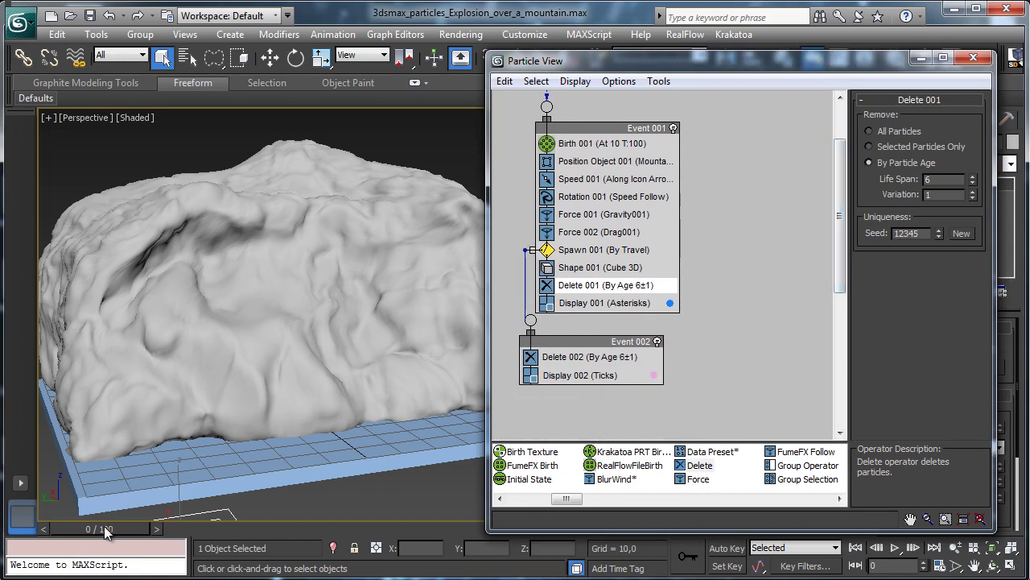
mouse_move(105, 531)
mouse_down()
mouse_move(136, 540)
mouse_move(258, 518)
mouse_move(107, 521)
mouse_up()
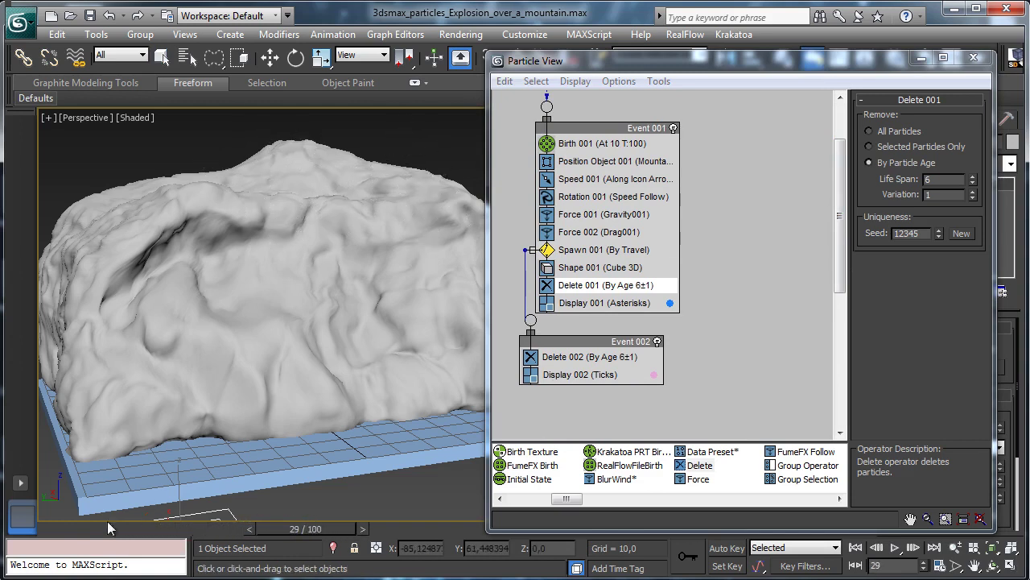
click(162, 56)
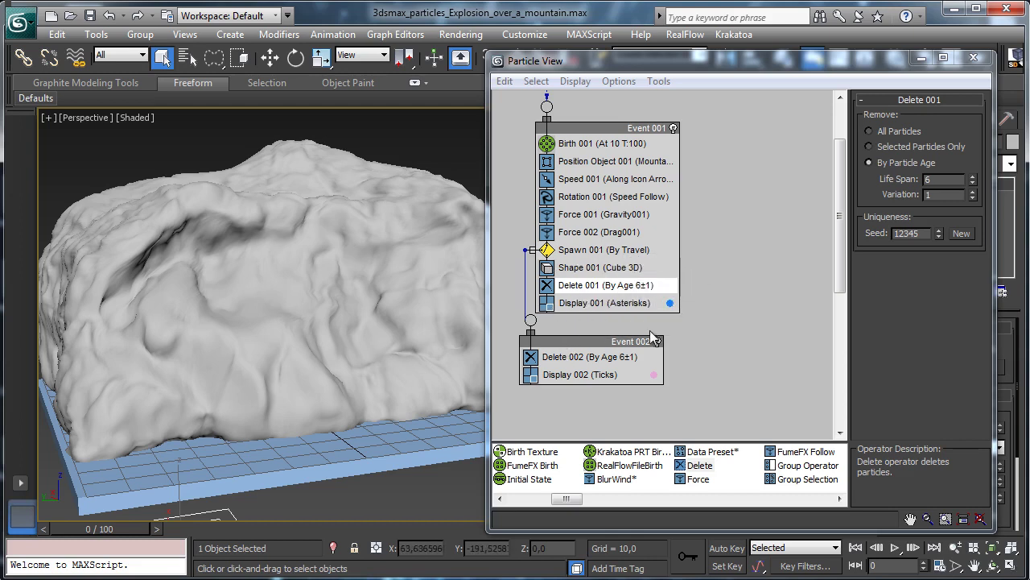
Delete the wire between Spawn 001 and Event 002
click(523, 272)
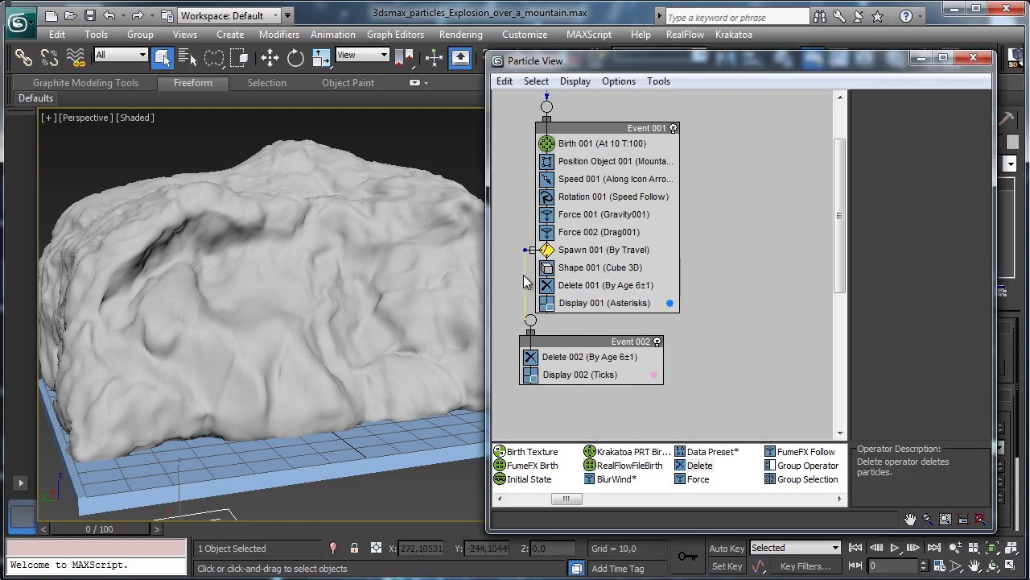
right_click(524, 275)
click(568, 287)
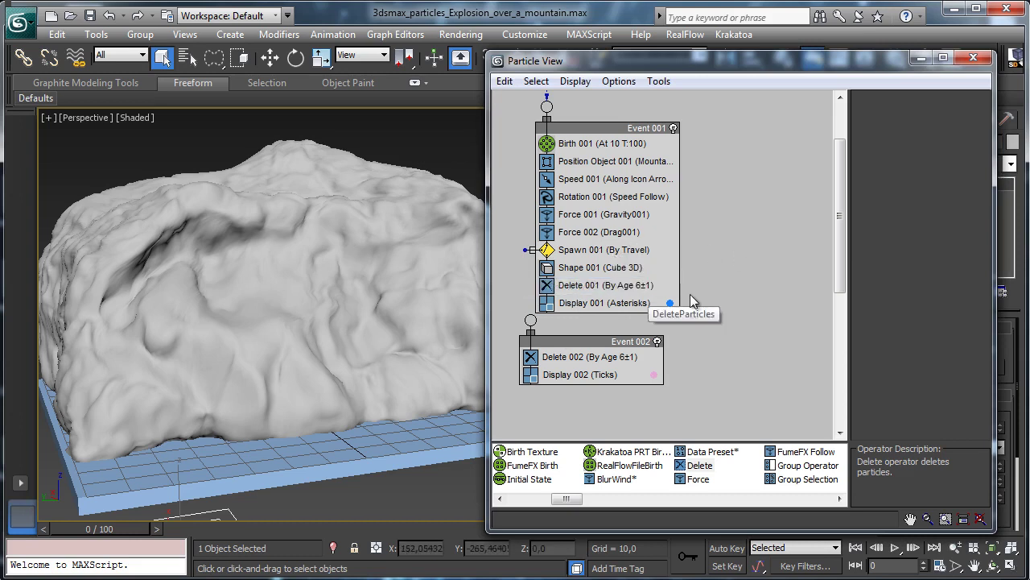
Set the particle display type in Display 001 to Dots and scrub the animation to frame 21
click(641, 303)
click(935, 125)
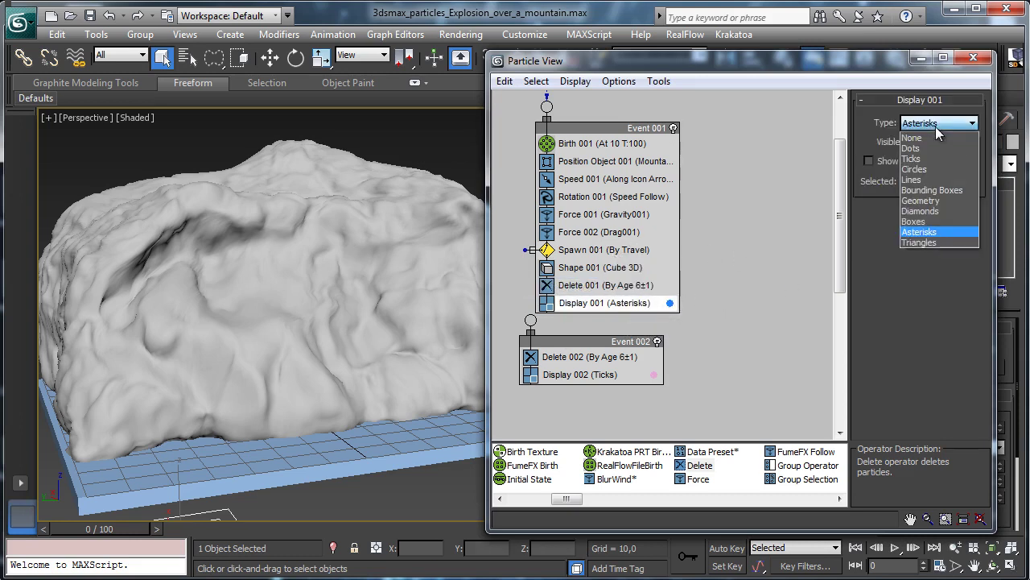
click(931, 149)
drag(106, 528, 258, 528)
Turn off Restart Particle Age in the Spawn 001 test
click(615, 253)
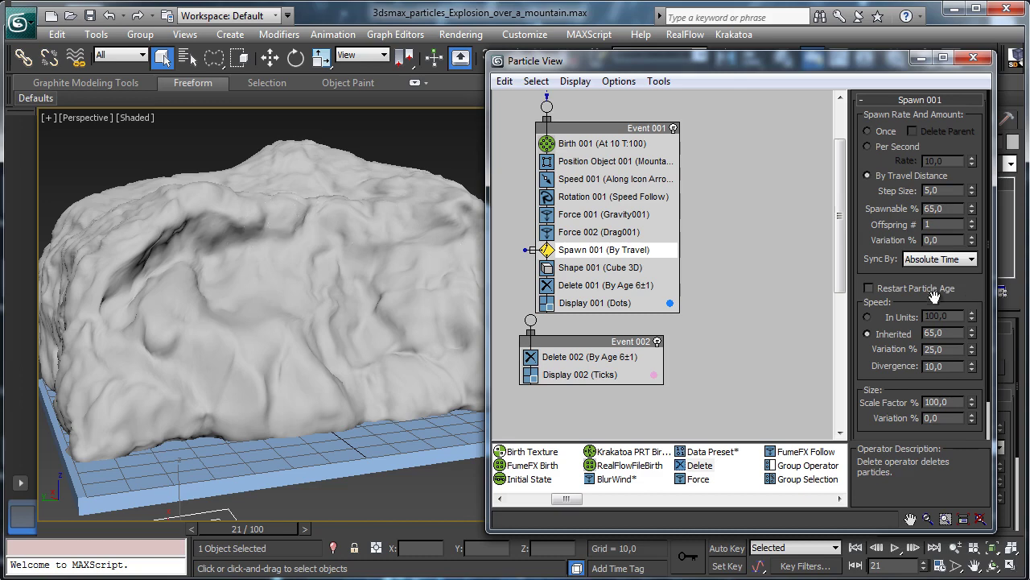
Set the particle display type in Display 001 to Ticks and scrub the early frames to check the emission
drag(58, 529, 95, 529)
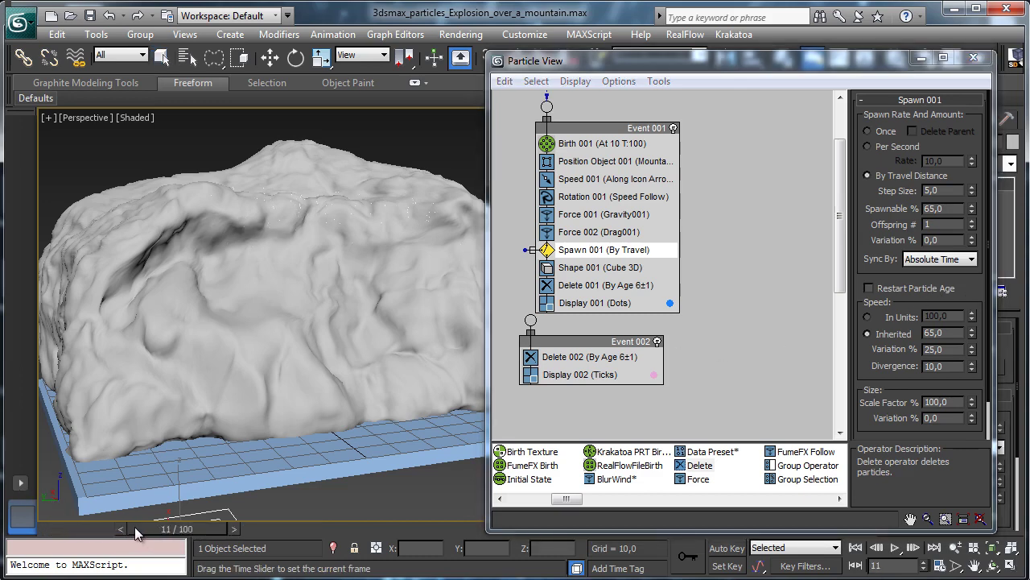
drag(194, 528, 161, 528)
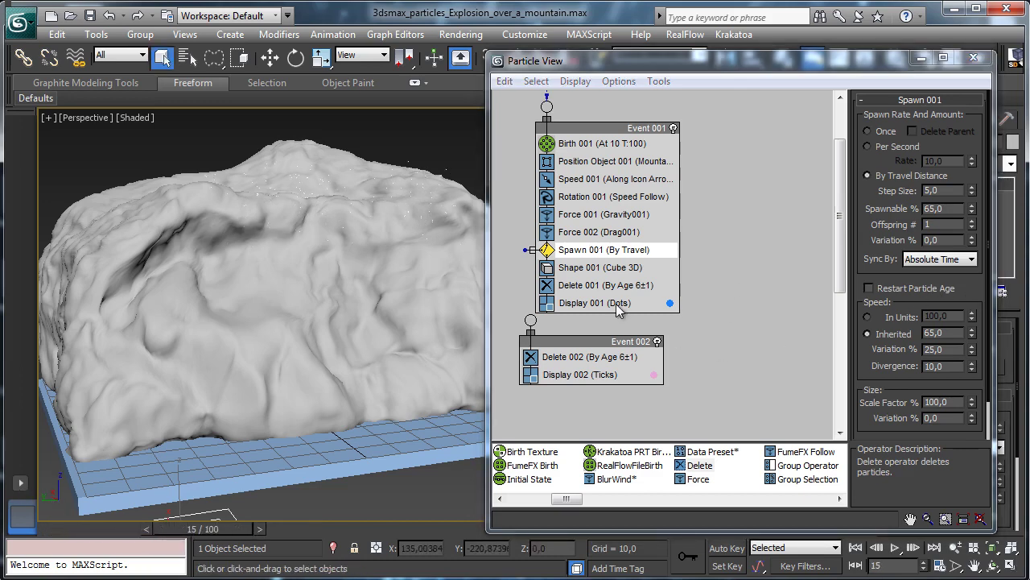
click(617, 304)
click(938, 123)
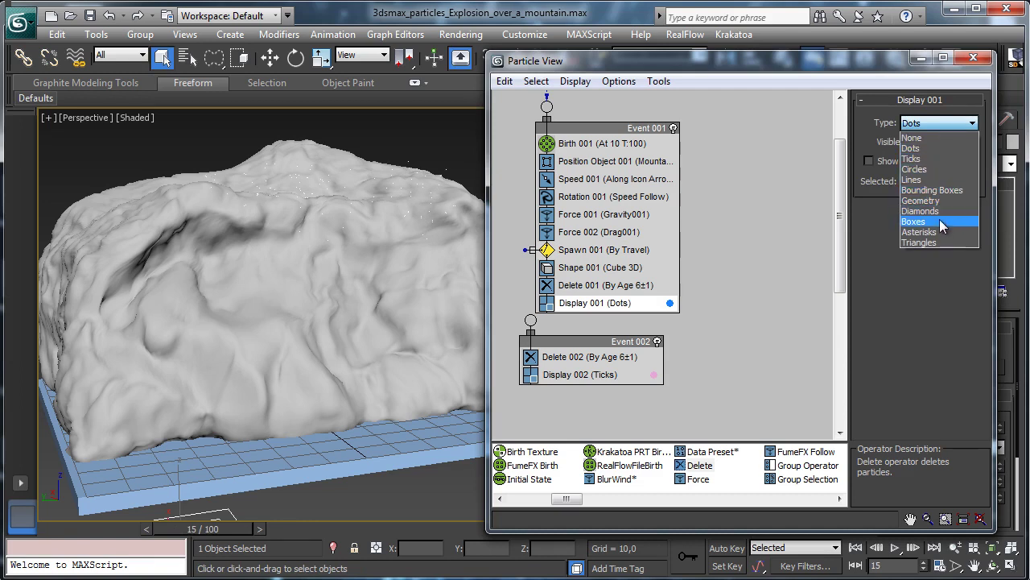
click(914, 148)
click(926, 123)
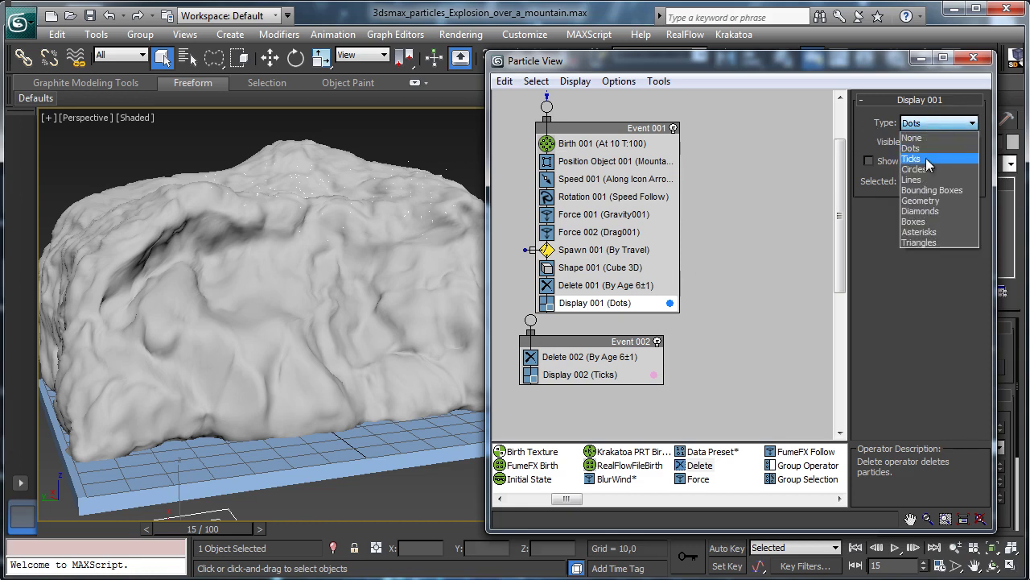
click(926, 158)
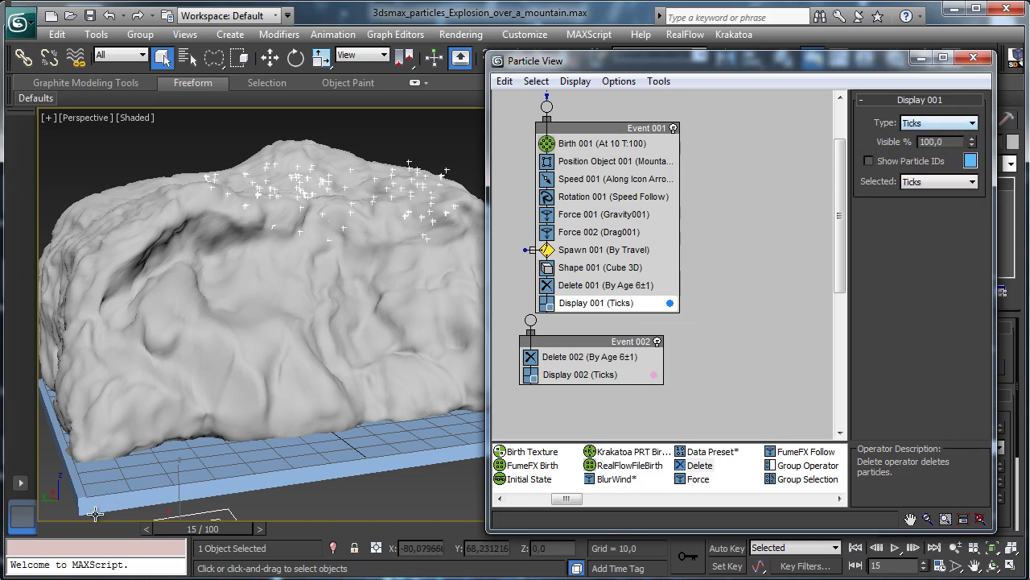
mouse_move(175, 528)
mouse_down()
mouse_move(66, 529)
mouse_move(192, 525)
mouse_move(171, 522)
mouse_up()
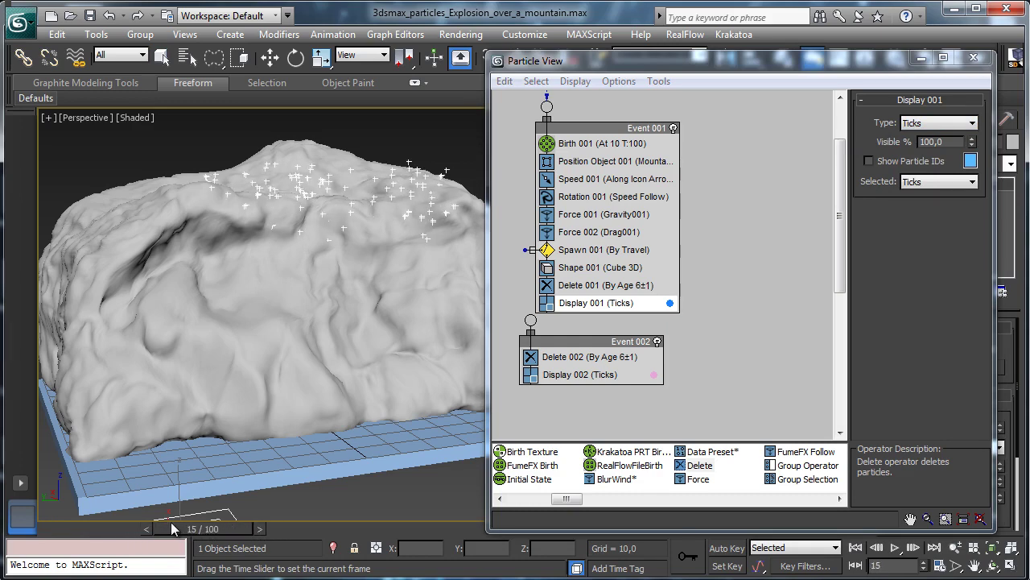
Set the Delete 001 life span to 12 with a variation of 2, scrubbing the animation to compare particle lifetimes
click(636, 251)
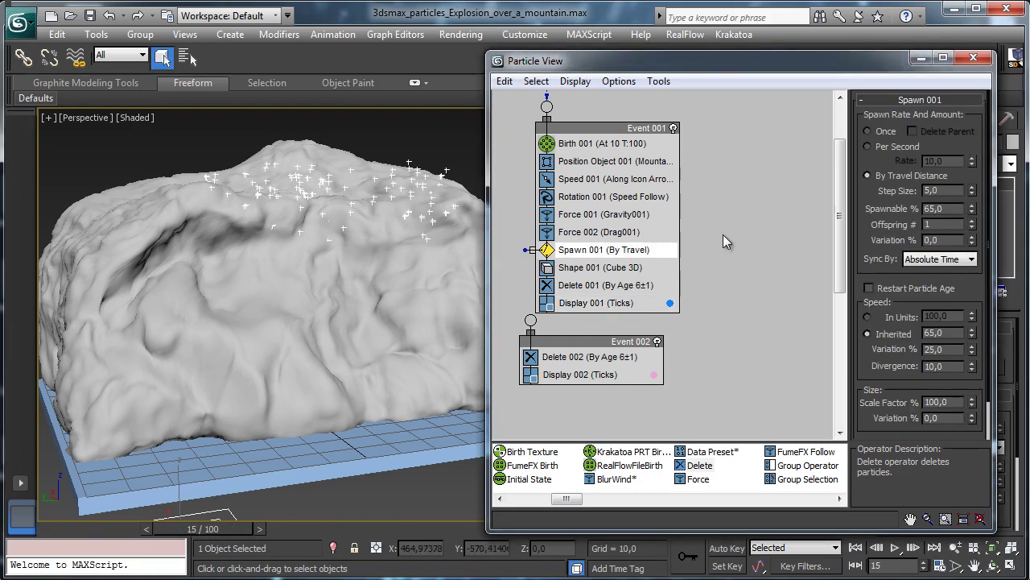
click(629, 286)
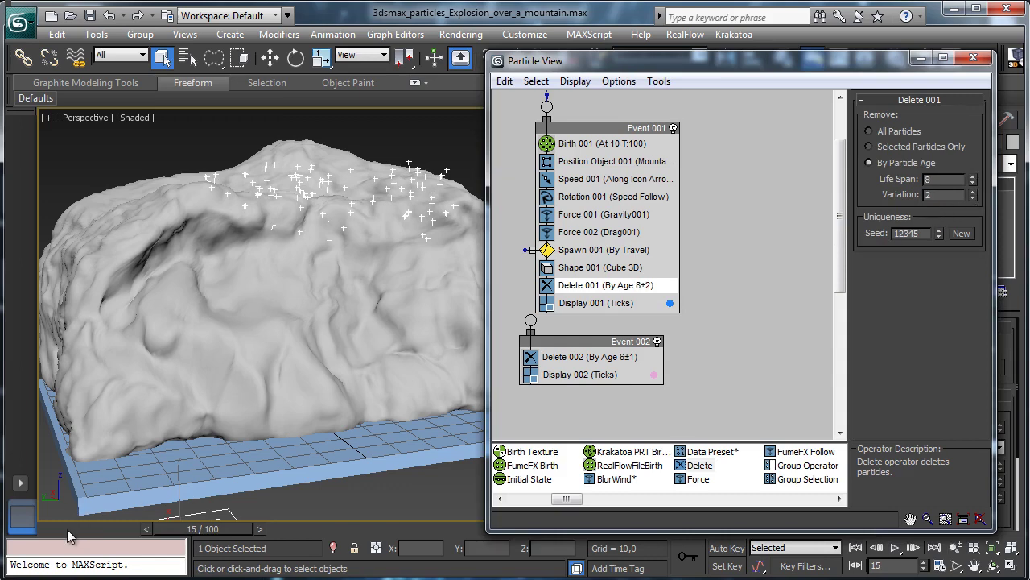
drag(168, 529, 209, 524)
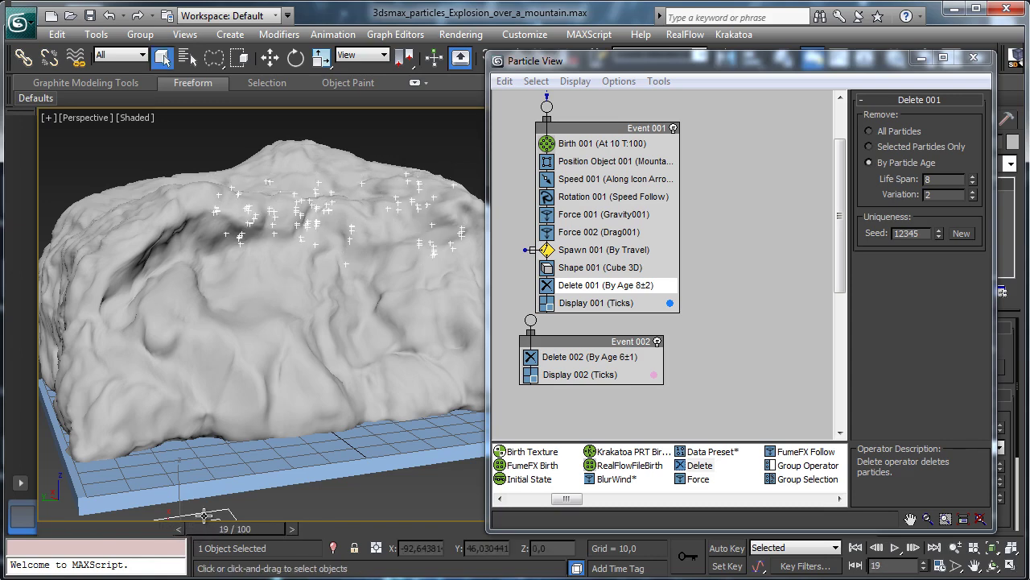
click(972, 176)
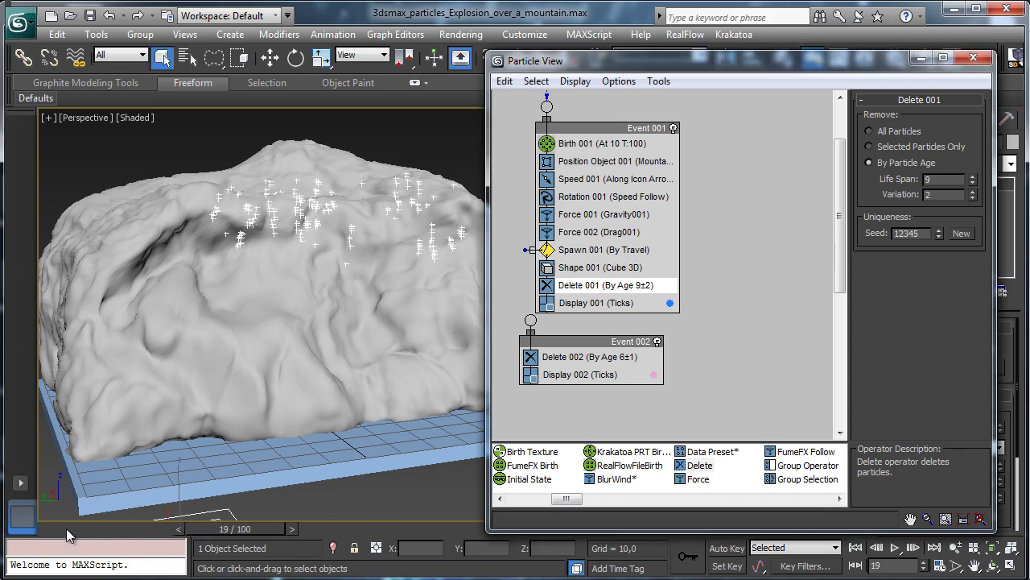
mouse_move(185, 528)
mouse_down()
mouse_move(126, 532)
mouse_move(219, 544)
mouse_move(192, 544)
mouse_up()
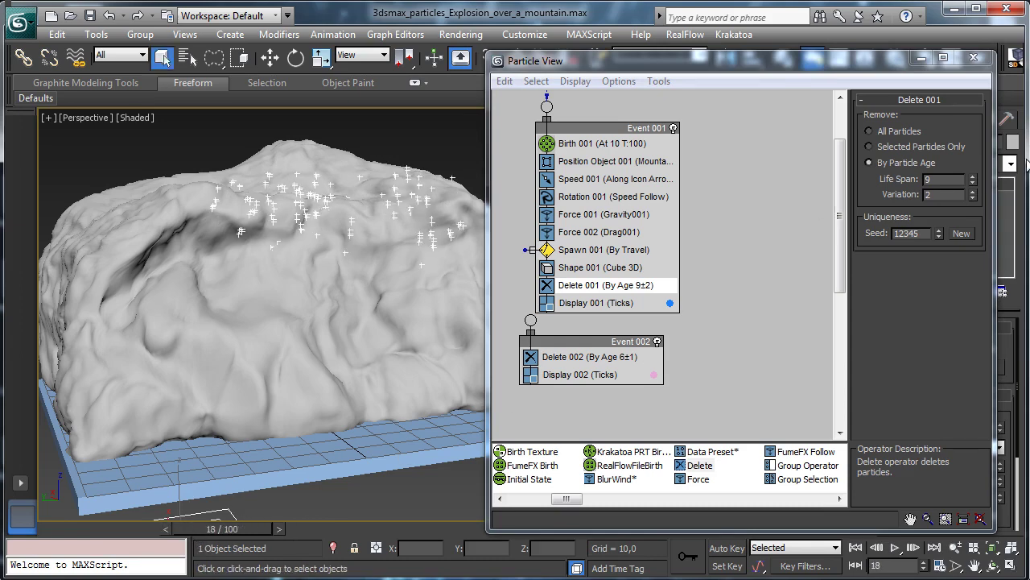
click(974, 179)
drag(77, 524, 229, 537)
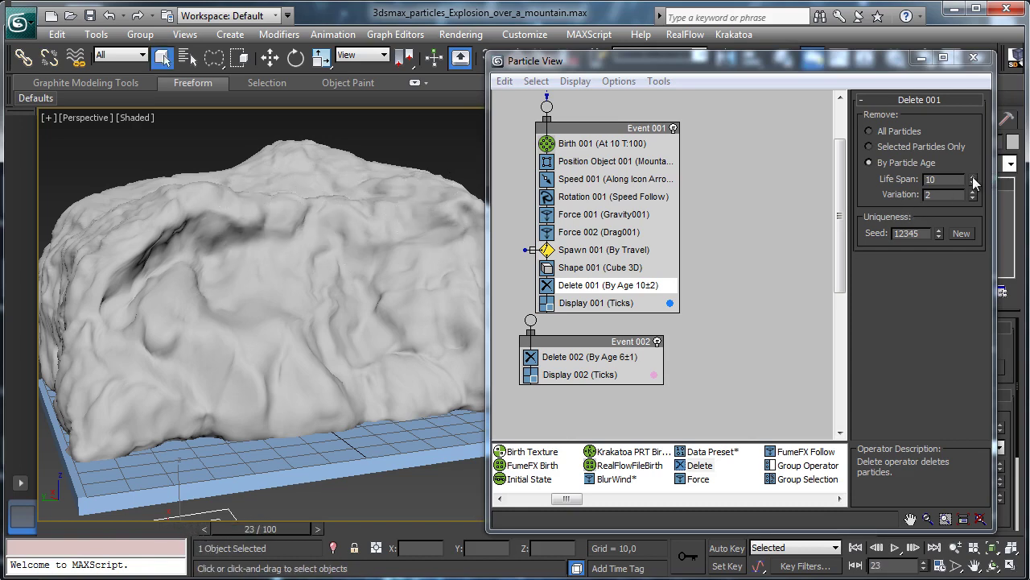
click(974, 178)
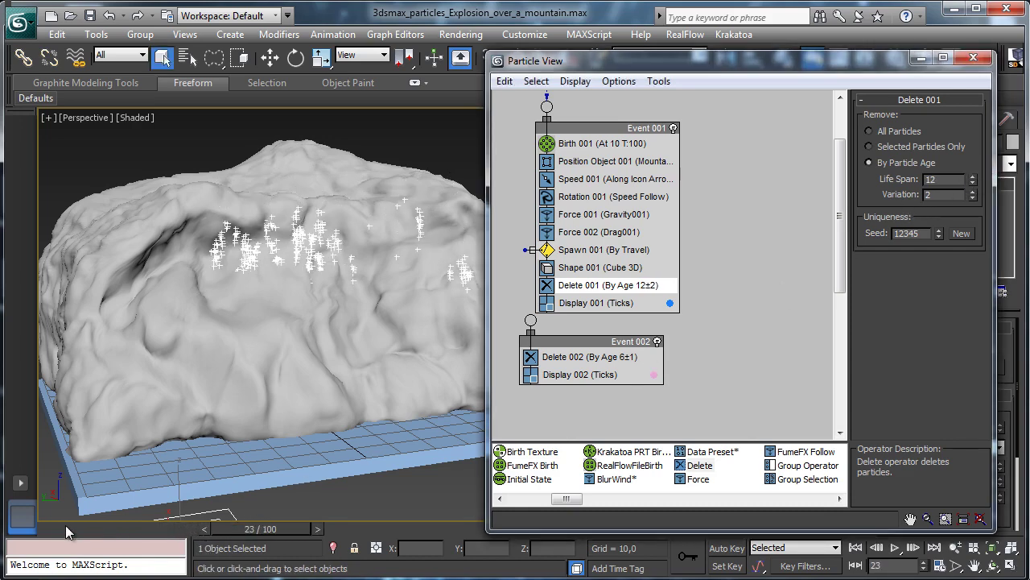
Scrub through the animation to check the particle trails, stop at frame 17 and save the scene
click(204, 529)
click(198, 529)
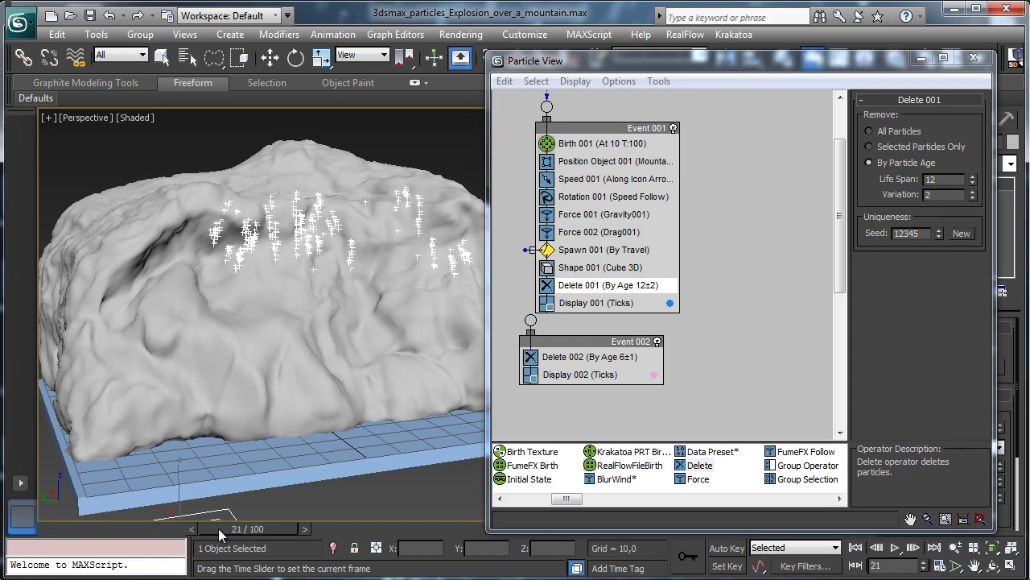
drag(218, 528, 340, 528)
key(Home)
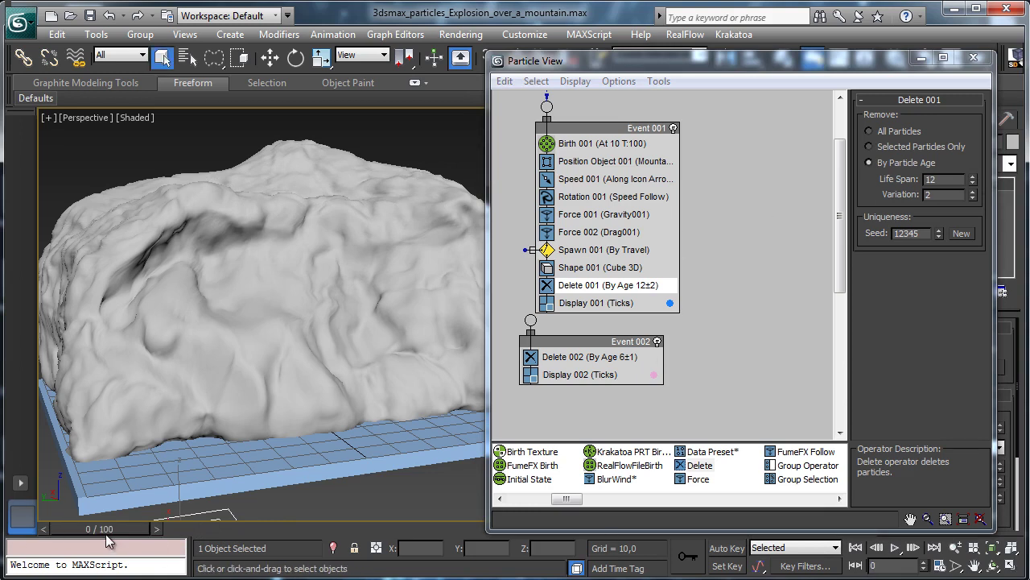
drag(129, 536, 219, 538)
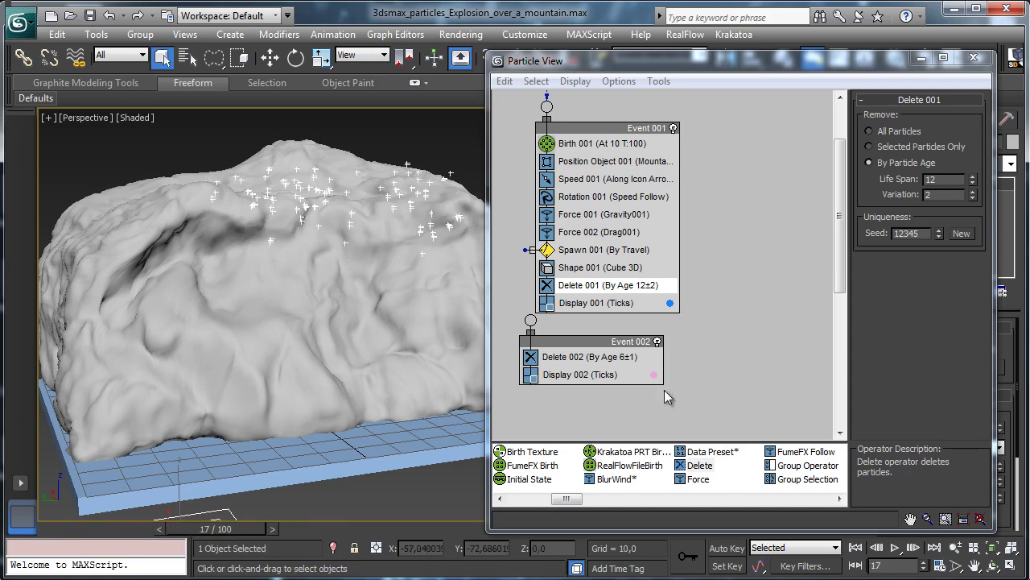
key(ctrl+s)
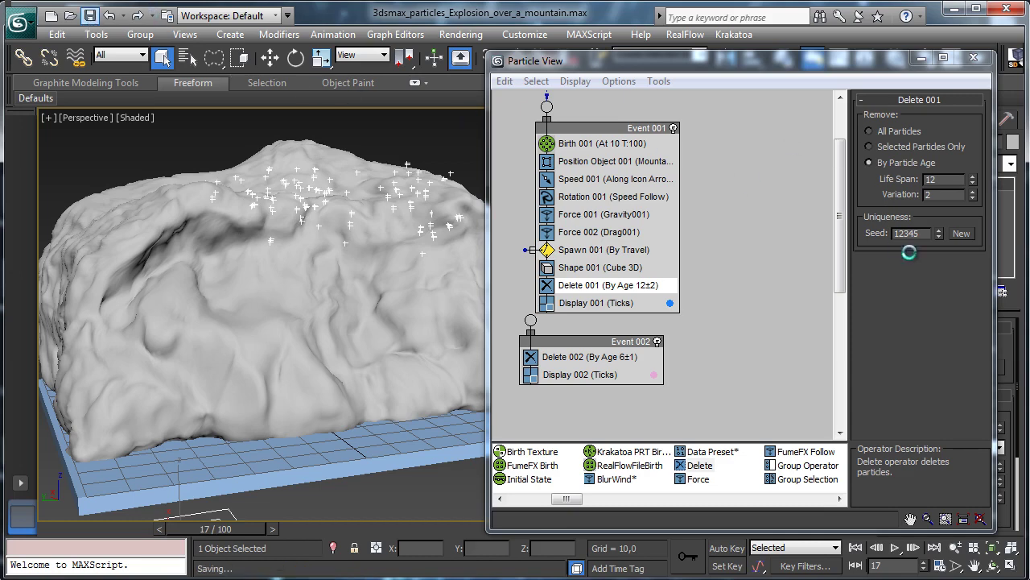
Delete the unused Event 002 from the particle flow
click(594, 343)
right_click(594, 342)
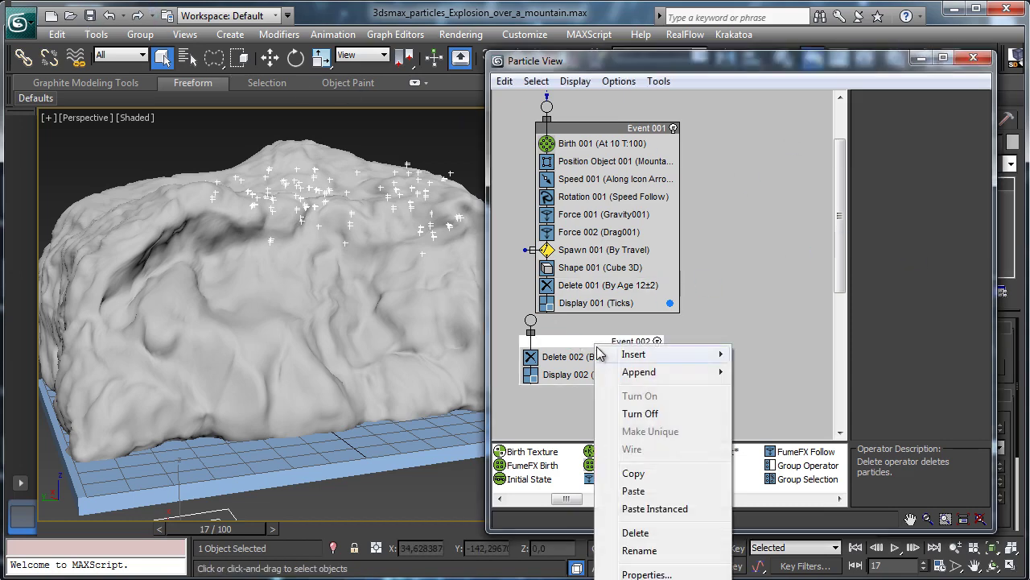
click(659, 533)
Copy the whole PF_One flow with Event 001, paste it as an independent copy and place it beside the original
drag(840, 228, 840, 191)
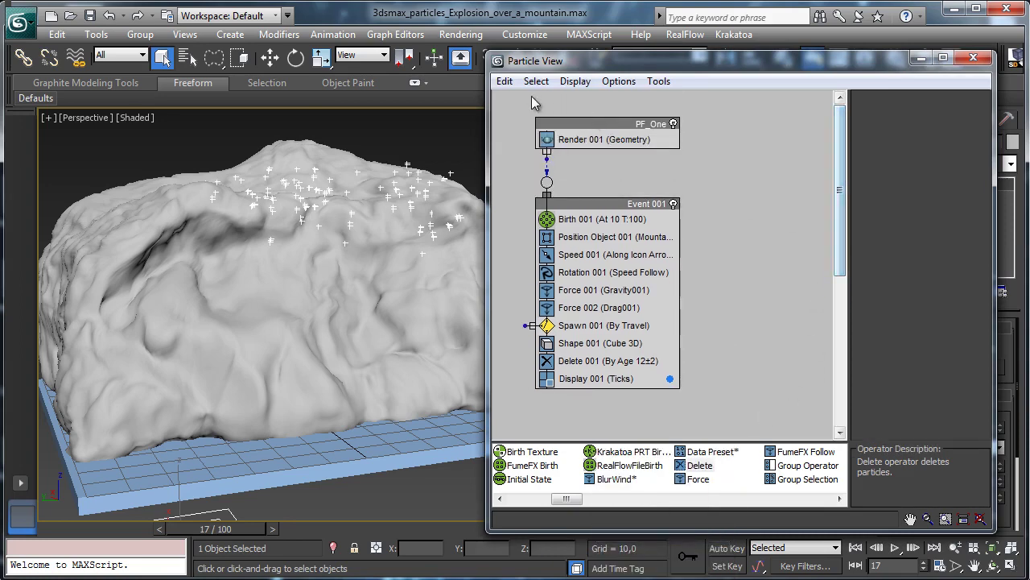
drag(511, 100, 716, 304)
right_click(605, 208)
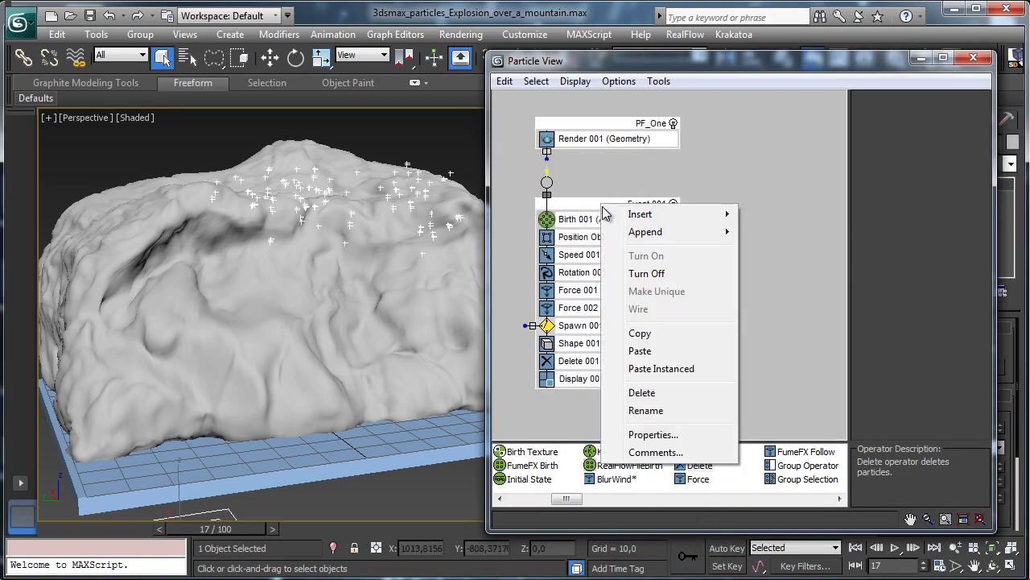
click(652, 333)
right_click(741, 177)
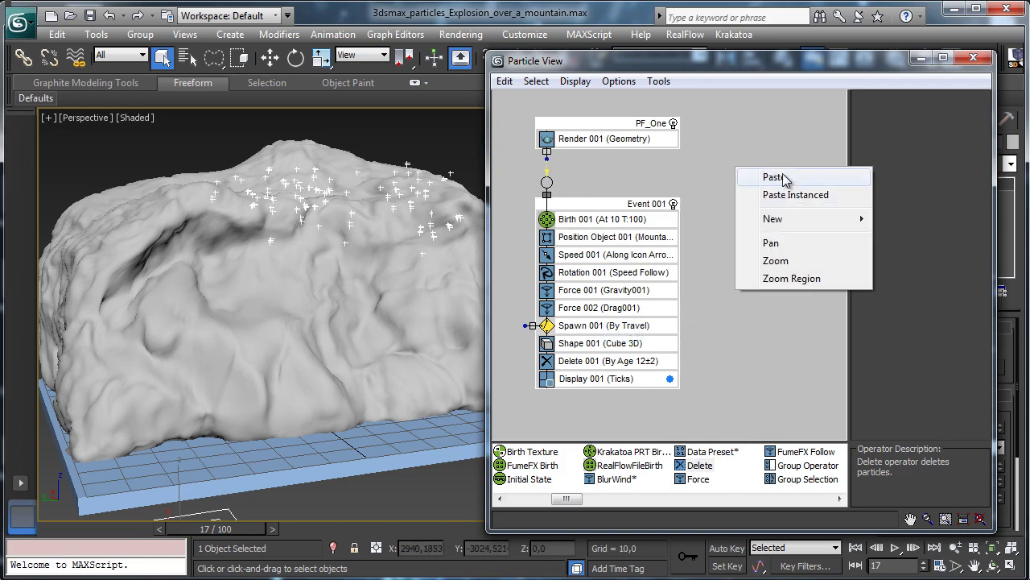
click(774, 177)
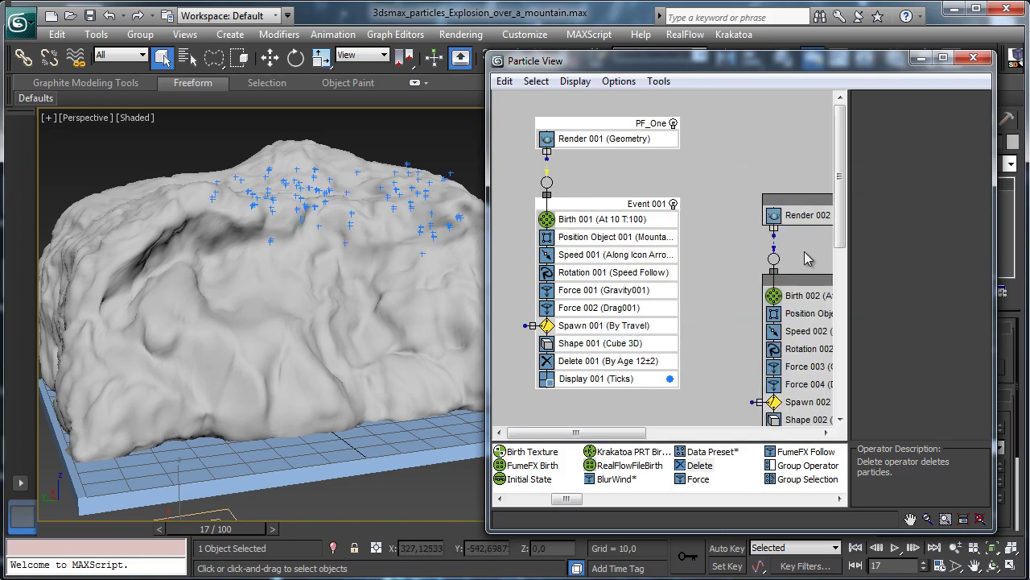
drag(734, 201, 819, 314)
drag(803, 280, 758, 205)
Rename the copied particle flow PF_Two and set the emit start and stop of its Birth 002 operator to 11
click(767, 127)
right_click(768, 131)
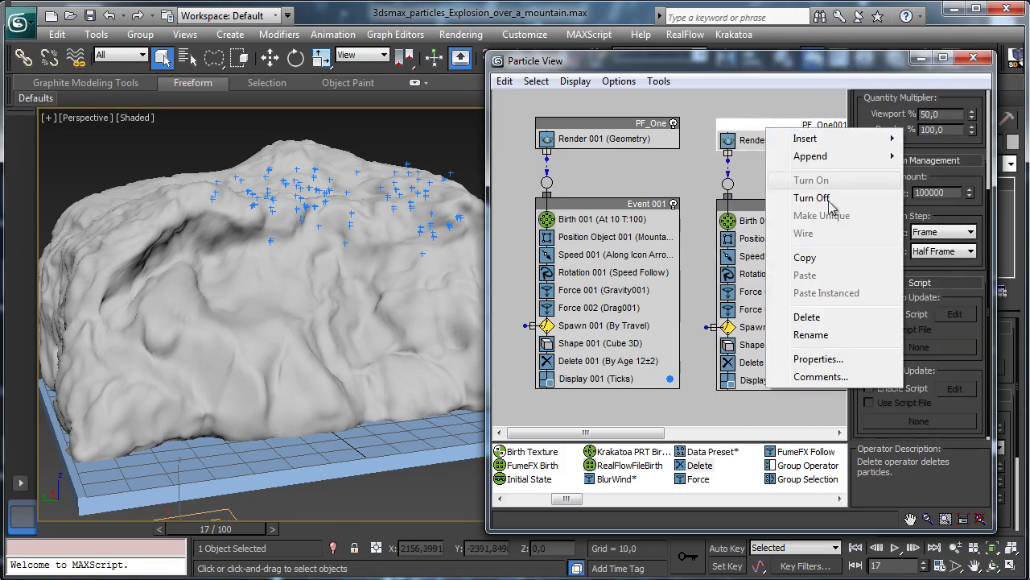
click(858, 336)
text(PF_T)
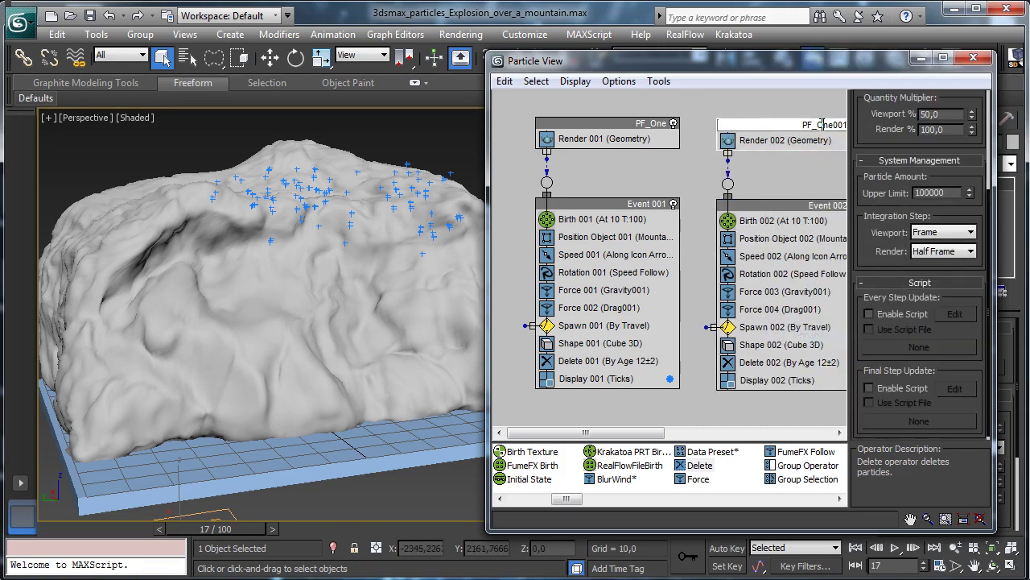
text(wo)
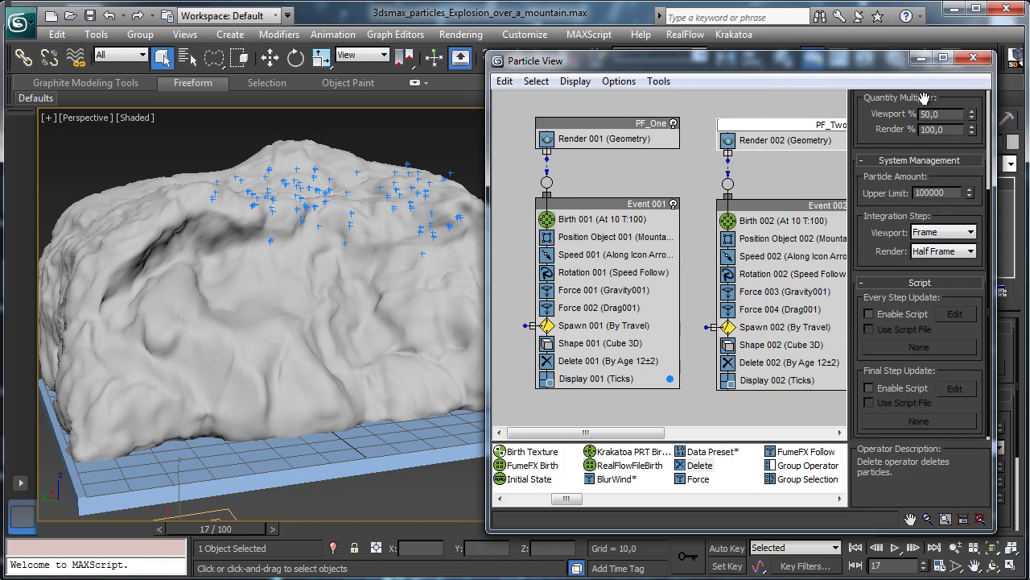
click(813, 222)
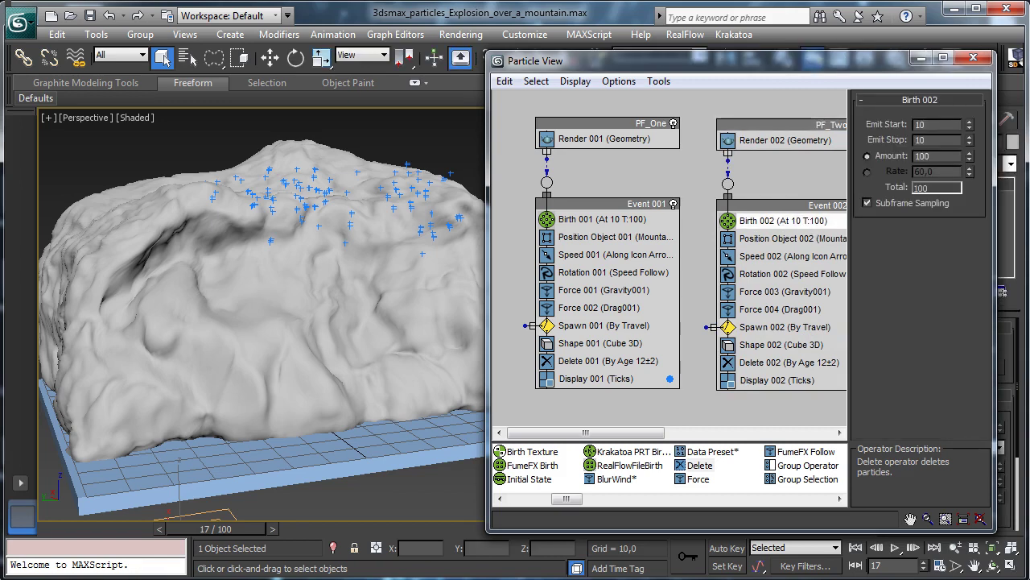
click(969, 121)
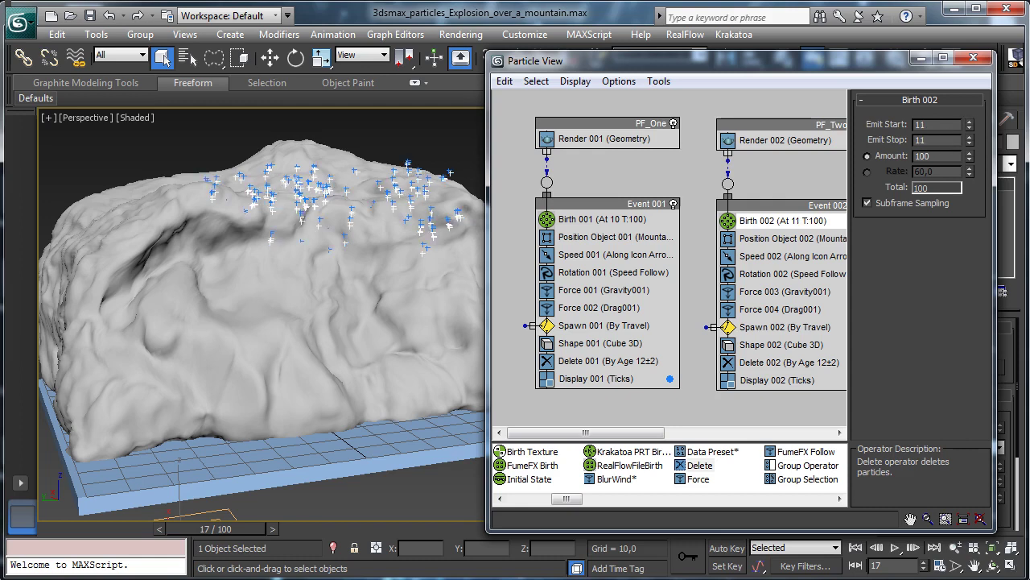
In Position Object 002, set the distinct points total to 10, generate a new seed, and scrub to frame 14 to check the emission
click(788, 241)
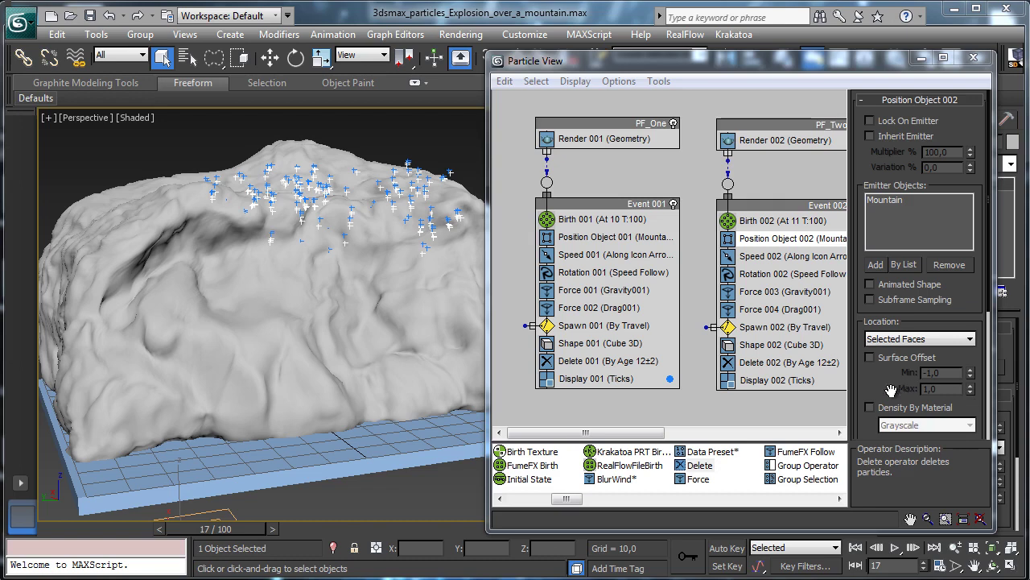
scroll(892, 392, down, 5)
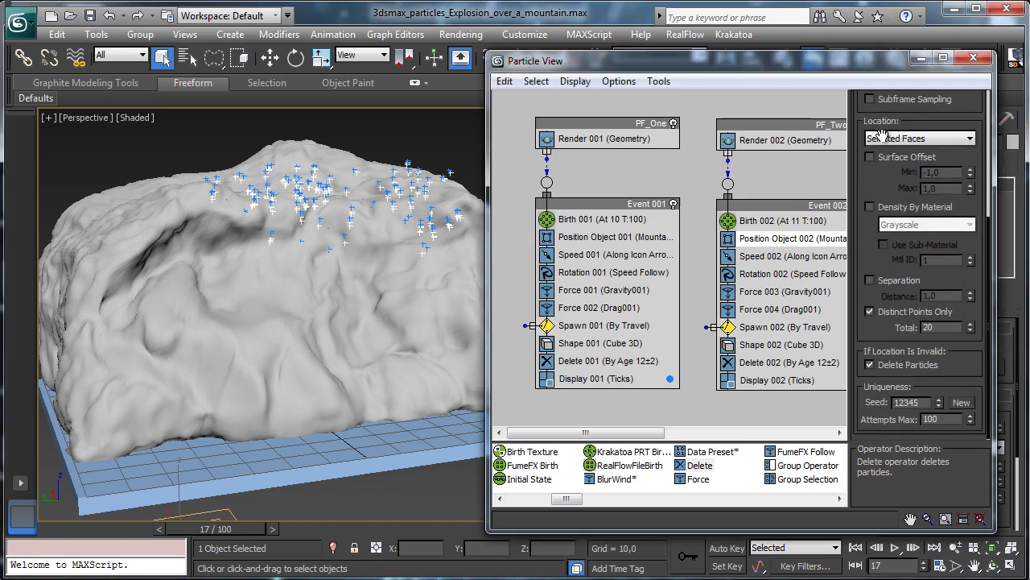
double_click(938, 327)
text(10)
key(Return)
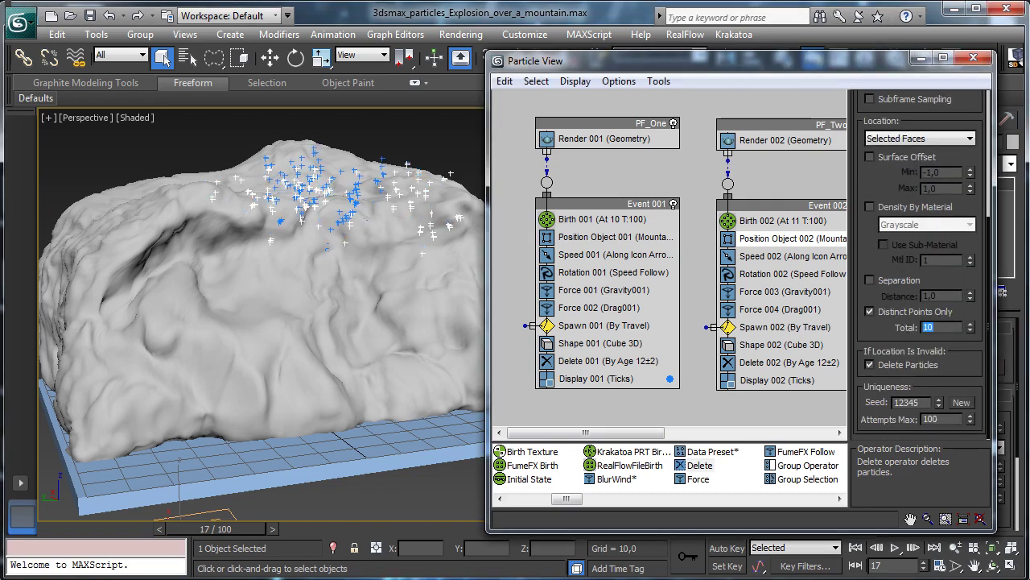
click(961, 402)
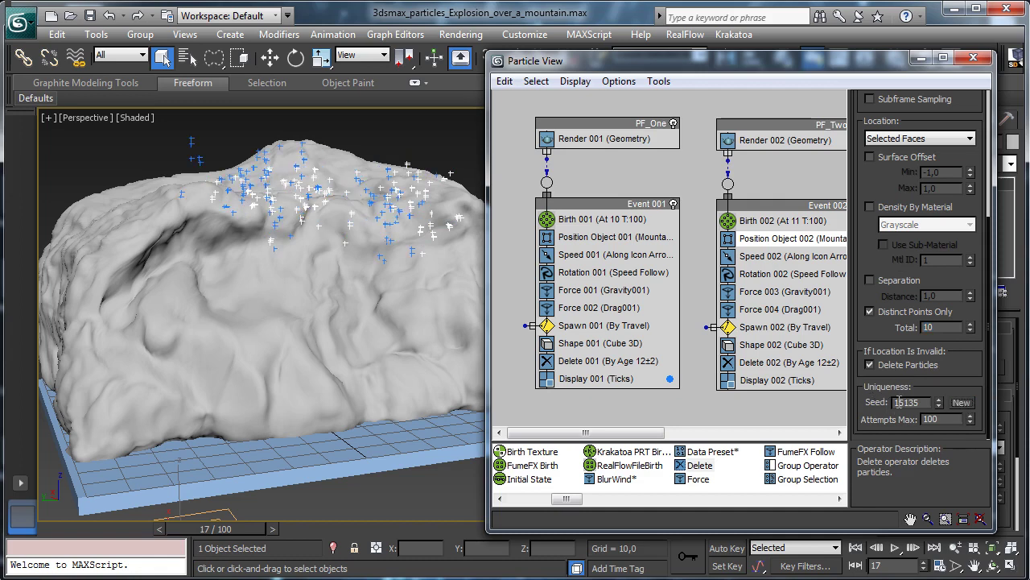
key(comma)
key(comma)
key(comma)
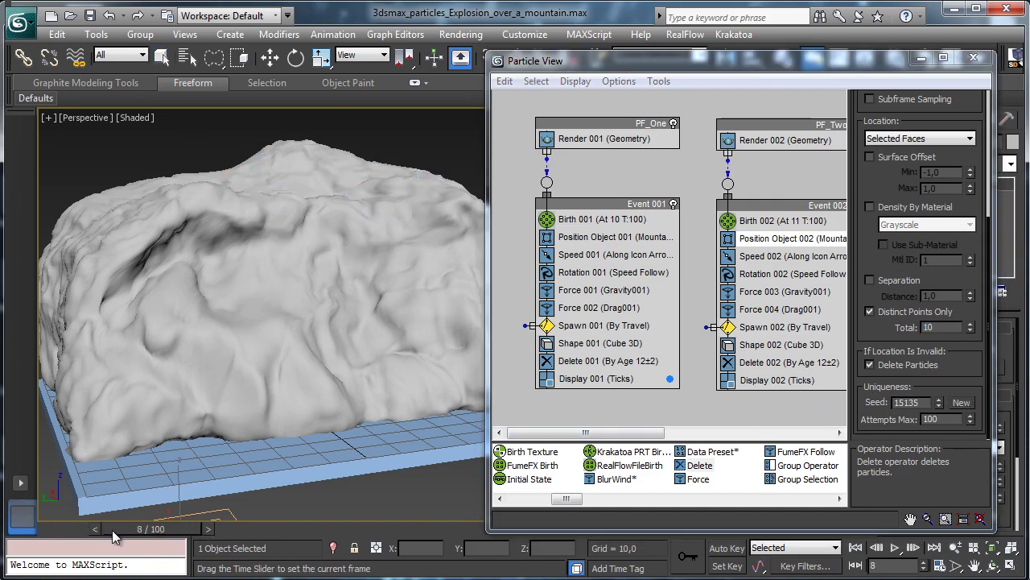
key(q)
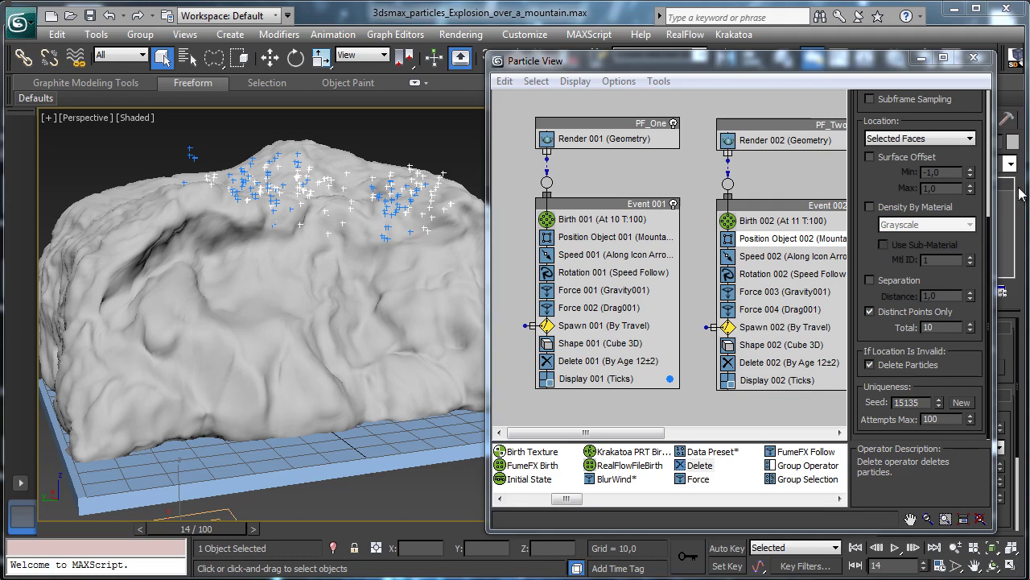
In the Speed 002 operator of PF_Two, set the speed to 100 and the variation to 75
click(774, 258)
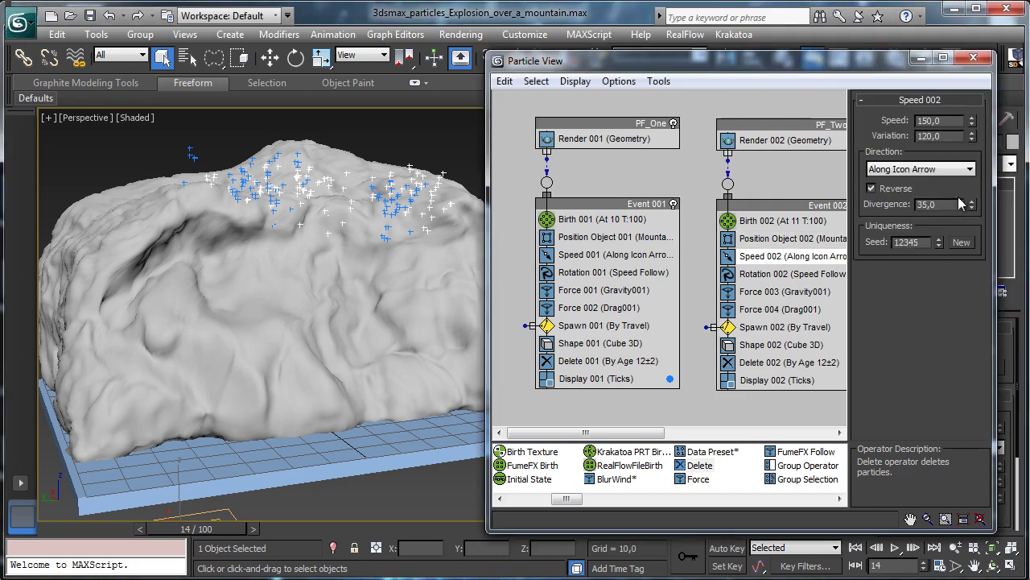
double_click(953, 120)
text(100)
key(Tab)
text(75)
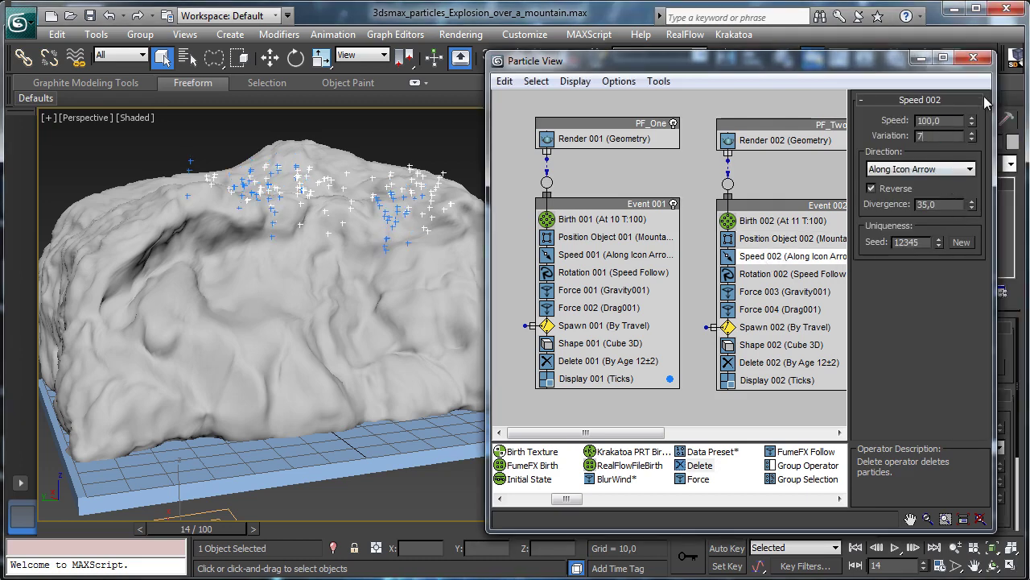
key(Return)
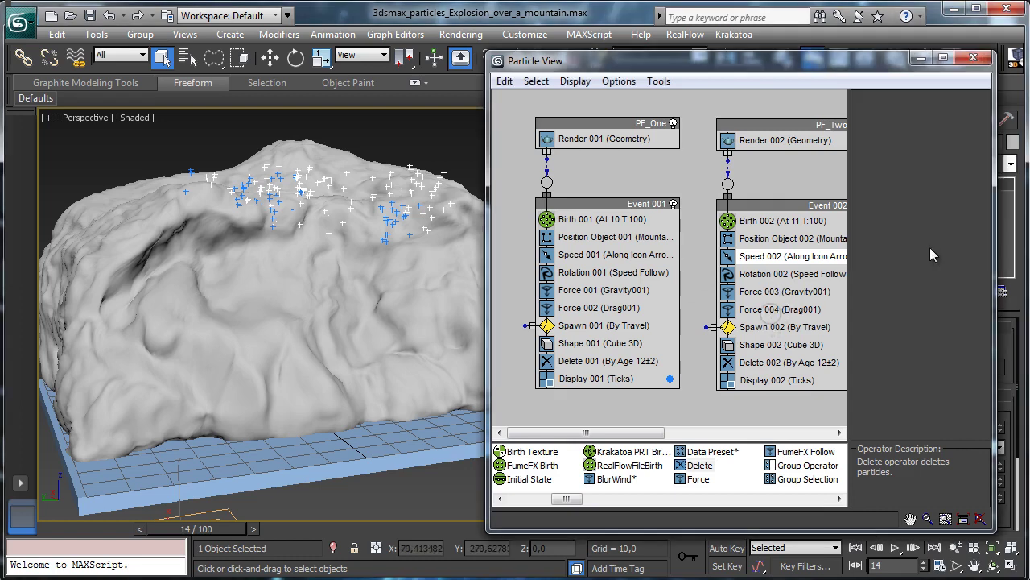
Set the influence of the Drag001 force in PF_Two's Force 004 operator to 4500%
double_click(937, 256)
text(4)
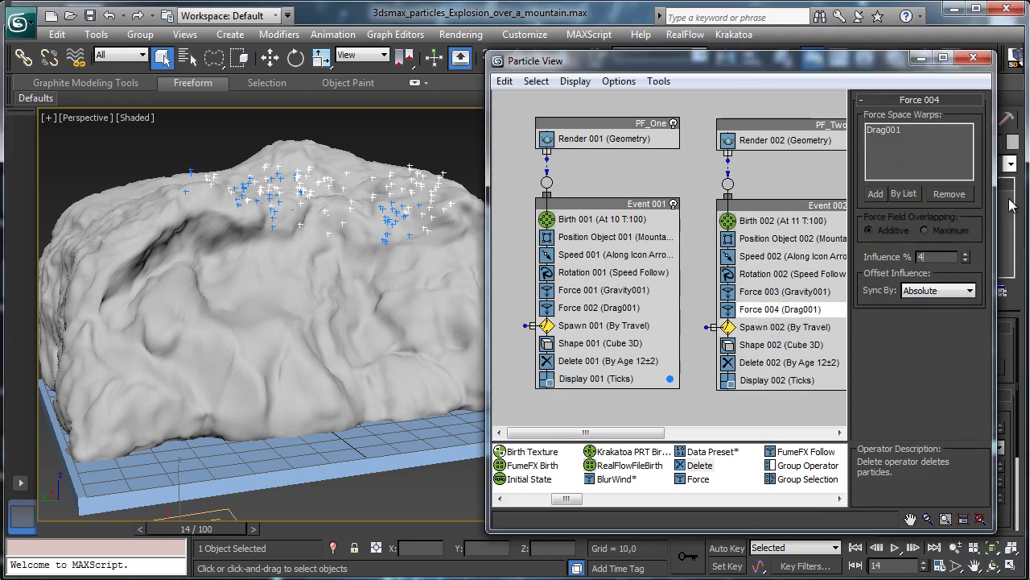
text(500)
key(Return)
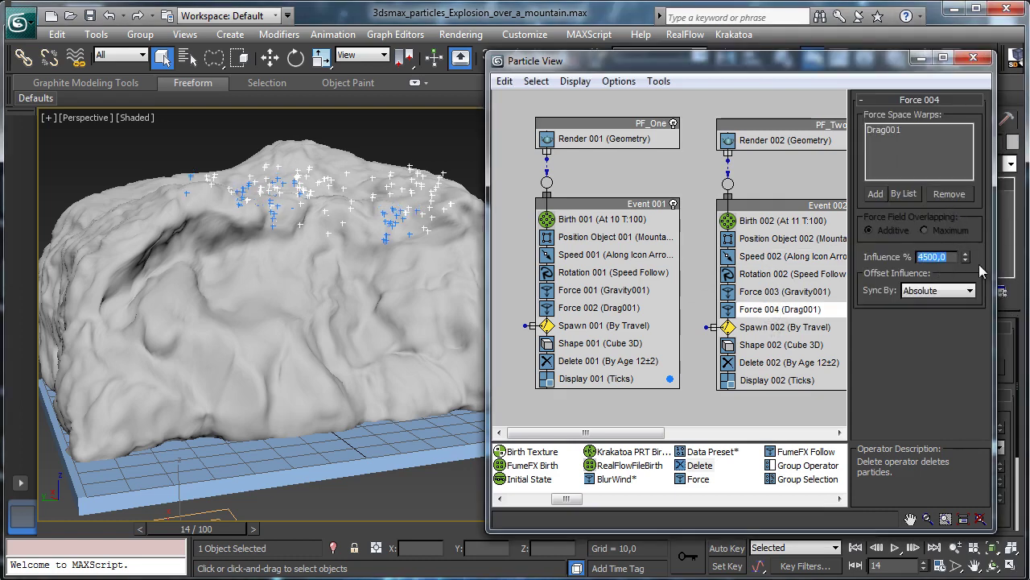
Set the travel-distance step size of Spawn 002 to 3, and reduce it to 2 for denser trails
click(809, 327)
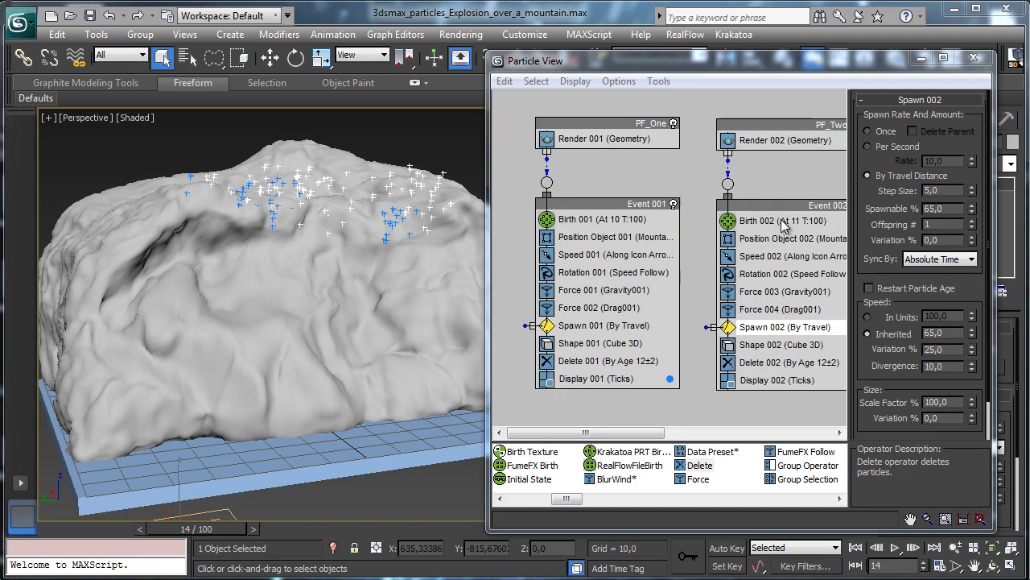
double_click(944, 190)
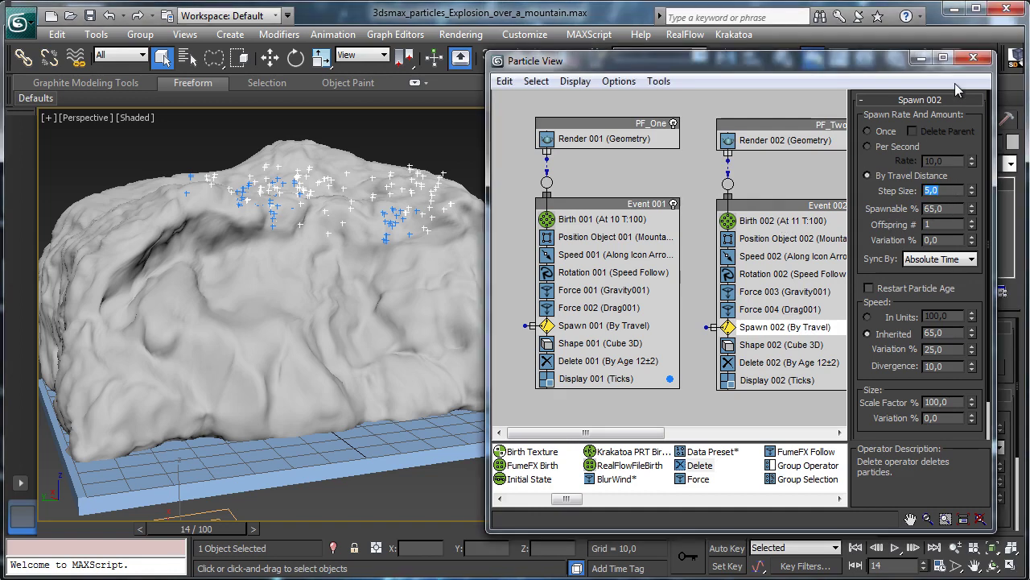
text(3)
key(Return)
text(2)
key(Return)
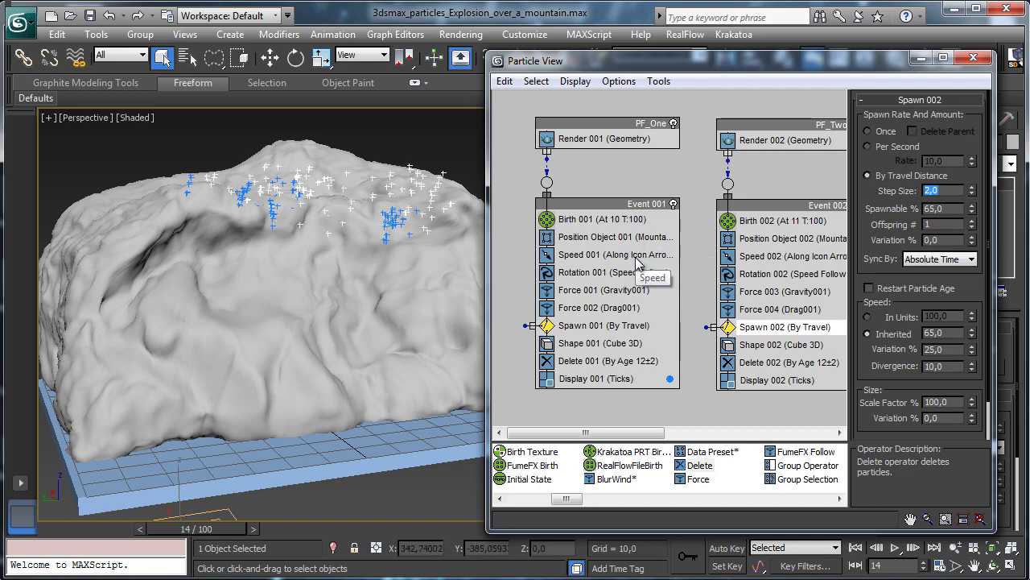
Set the travel-distance step size of Spawn 001 to 1,5 and scrub to frame 13 to check the trails
click(568, 326)
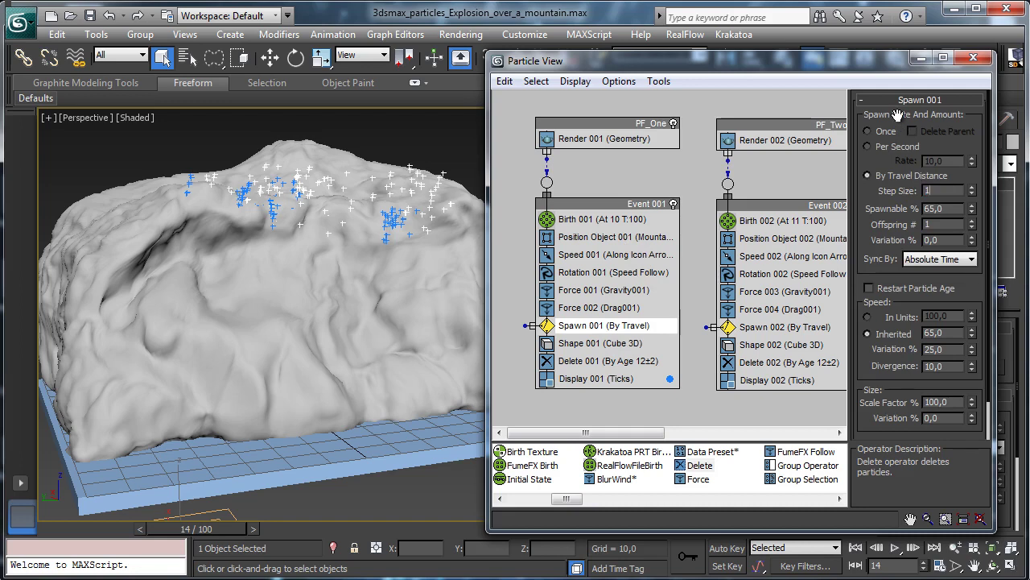
text(1,5)
key(Return)
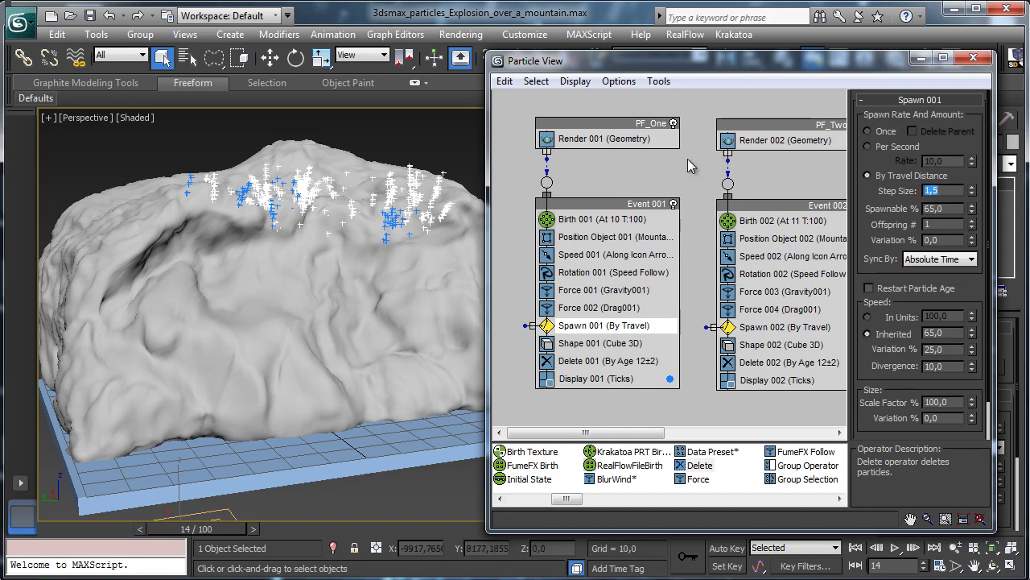
click(96, 539)
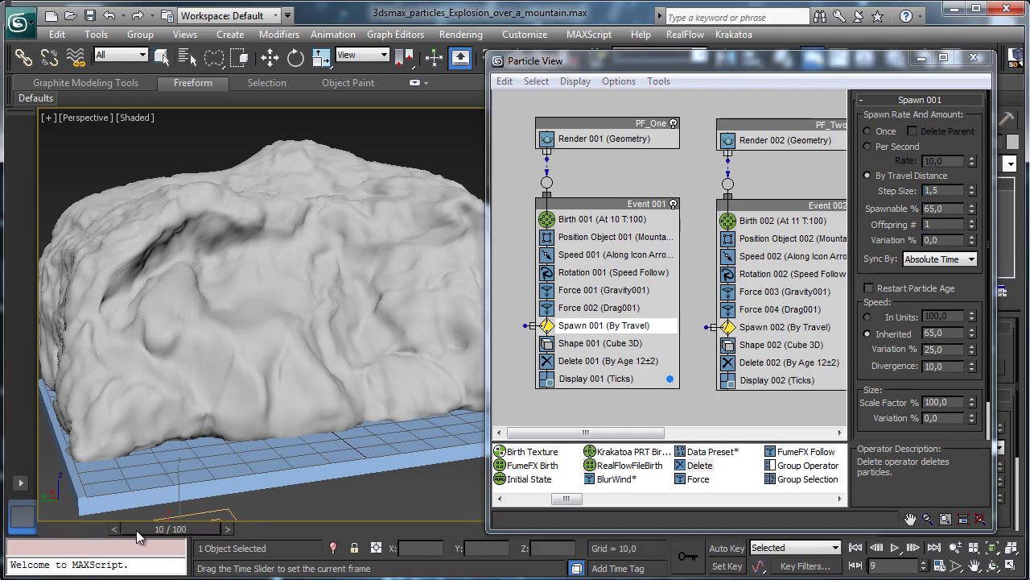
drag(163, 539, 201, 531)
Set the life span of the Delete 002 operator to 10, scrub ahead to check the particle deletion, and return to frame 0
click(791, 363)
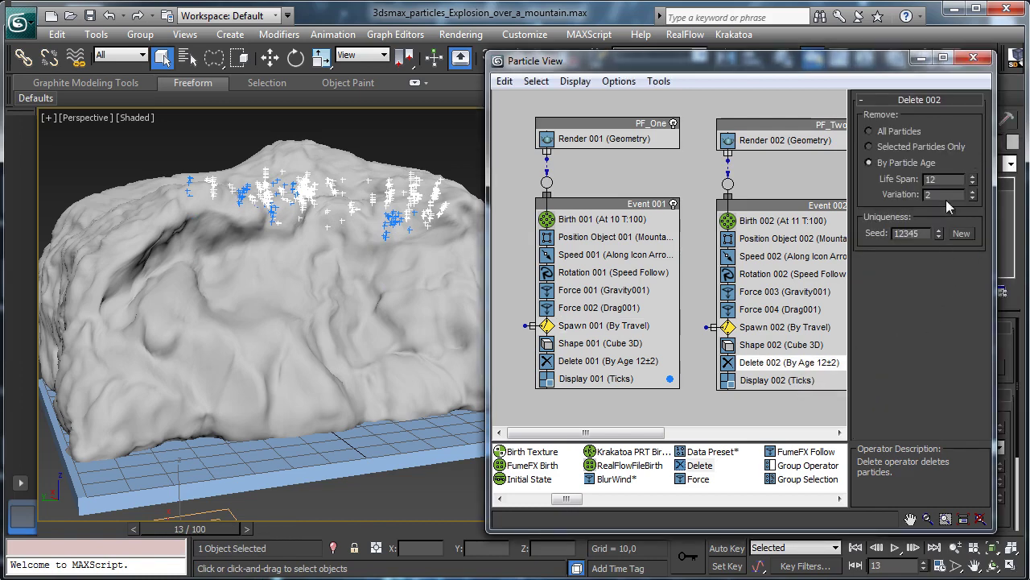
click(972, 183)
click(972, 183)
drag(158, 529, 236, 524)
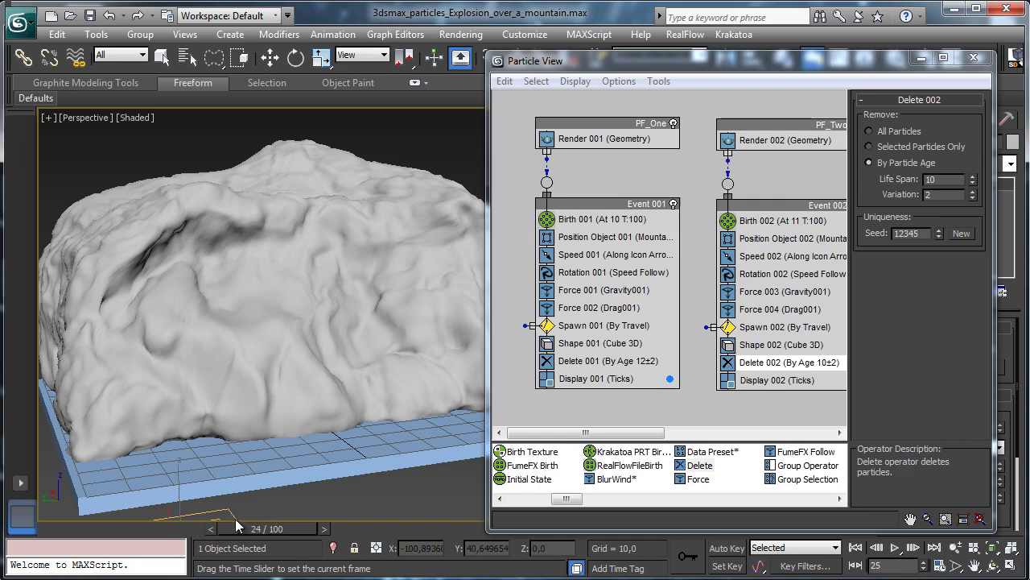
click(161, 56)
key(Home)
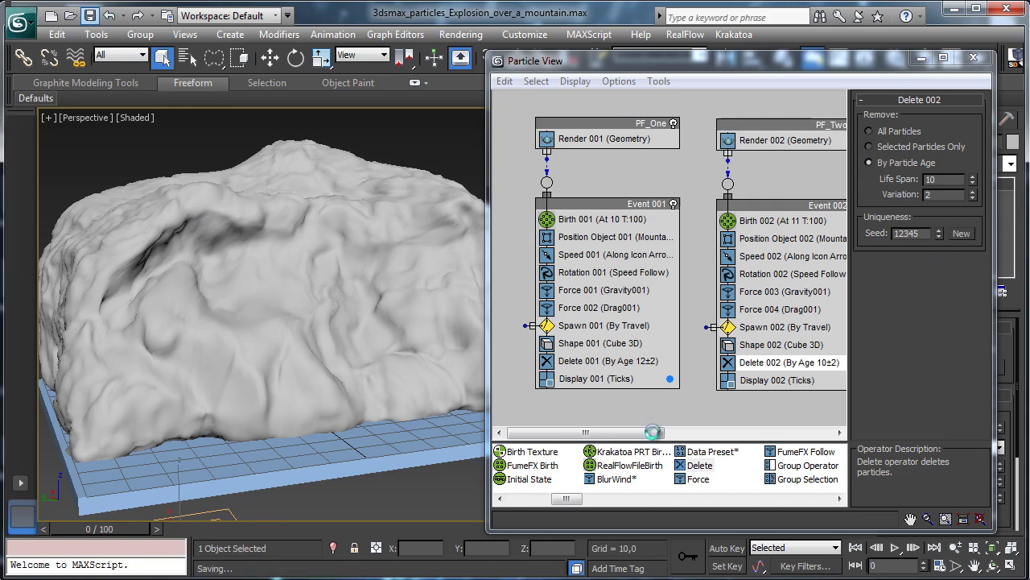
Widen the Particle View, copy the whole PF_Two flow with Event 002, paste it and place the copy beside the original
drag(489, 347, 334, 324)
drag(519, 103, 762, 417)
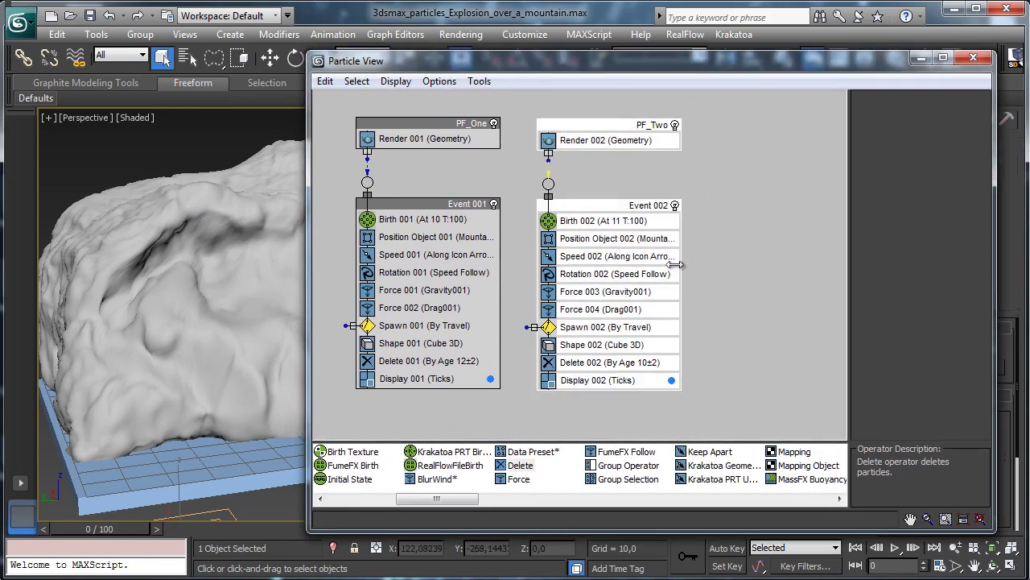
right_click(622, 210)
click(670, 336)
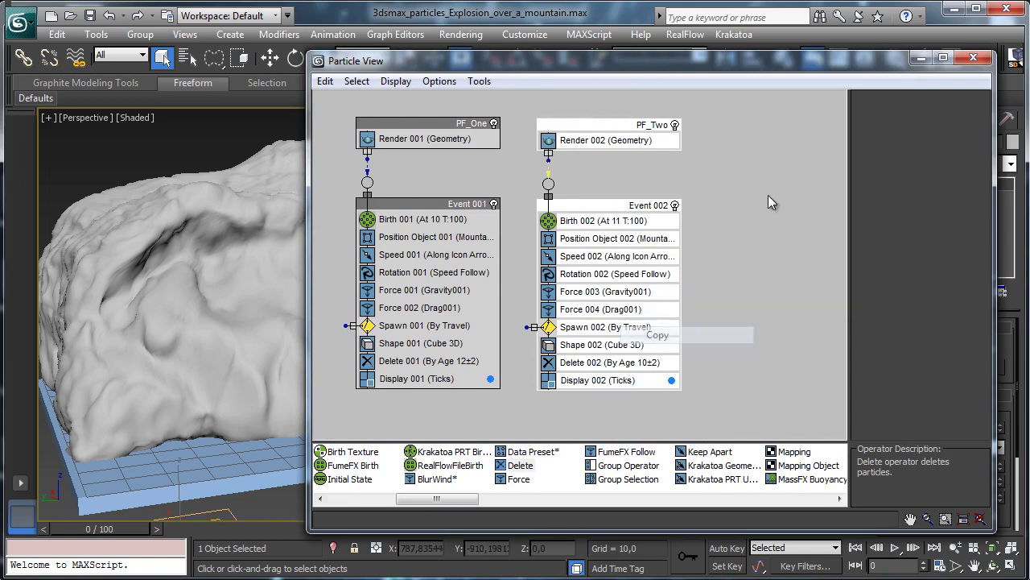
right_click(766, 177)
click(765, 176)
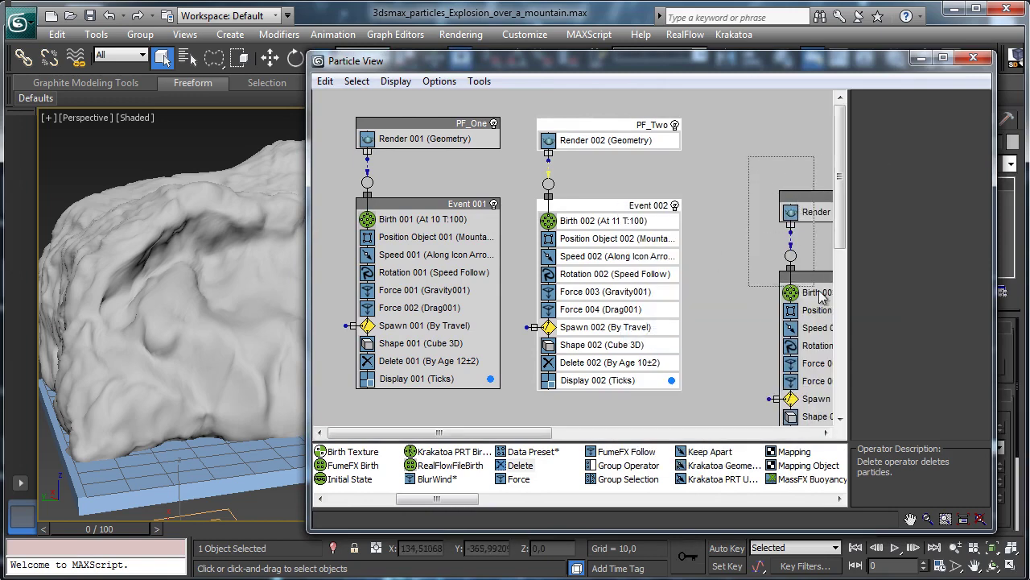
drag(811, 282, 739, 213)
Rename the copied particle flow PF_Third and set the emit start and stop of its Birth 003 operator to 12
click(771, 133)
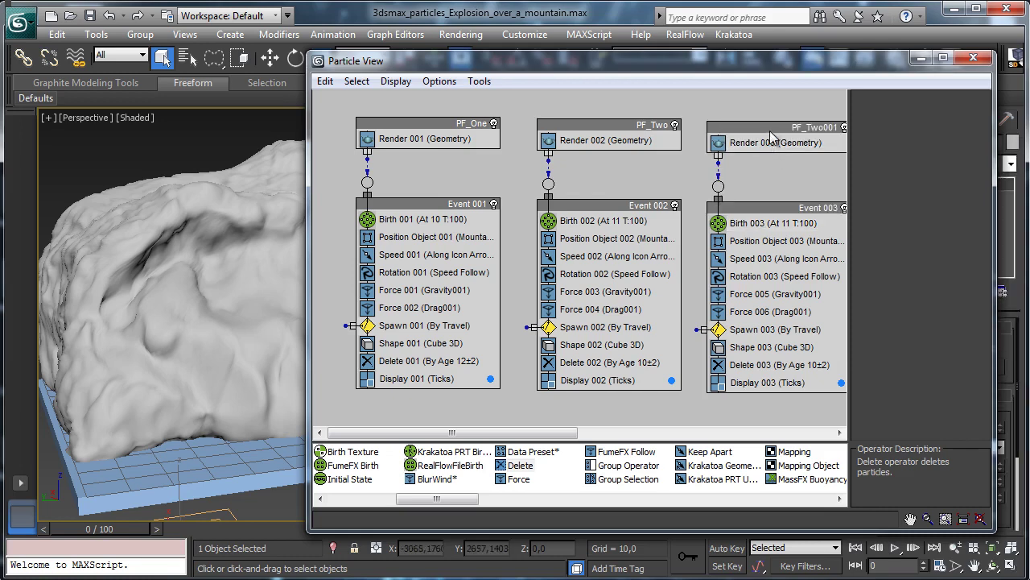
right_click(771, 133)
click(795, 340)
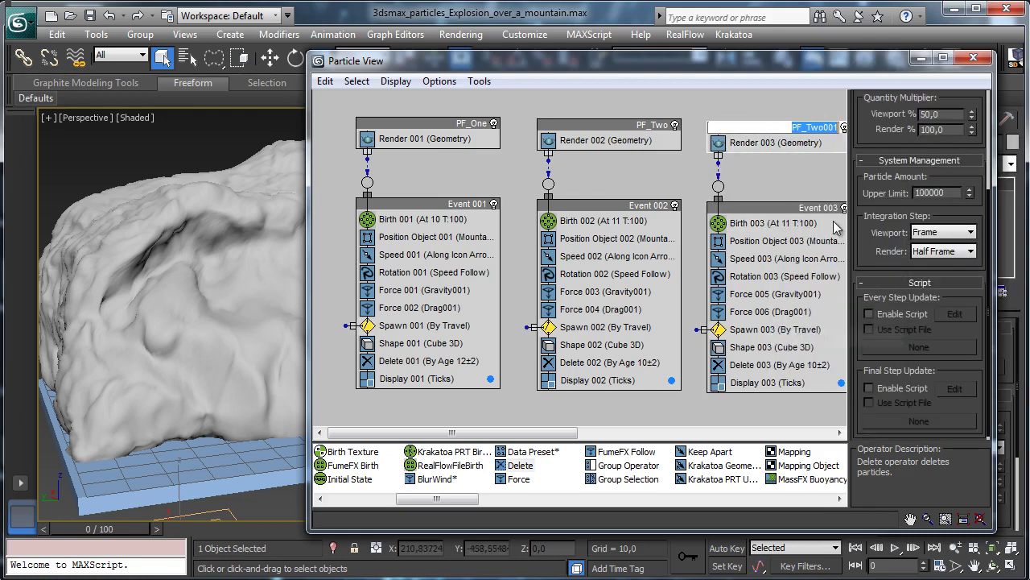
key(End)
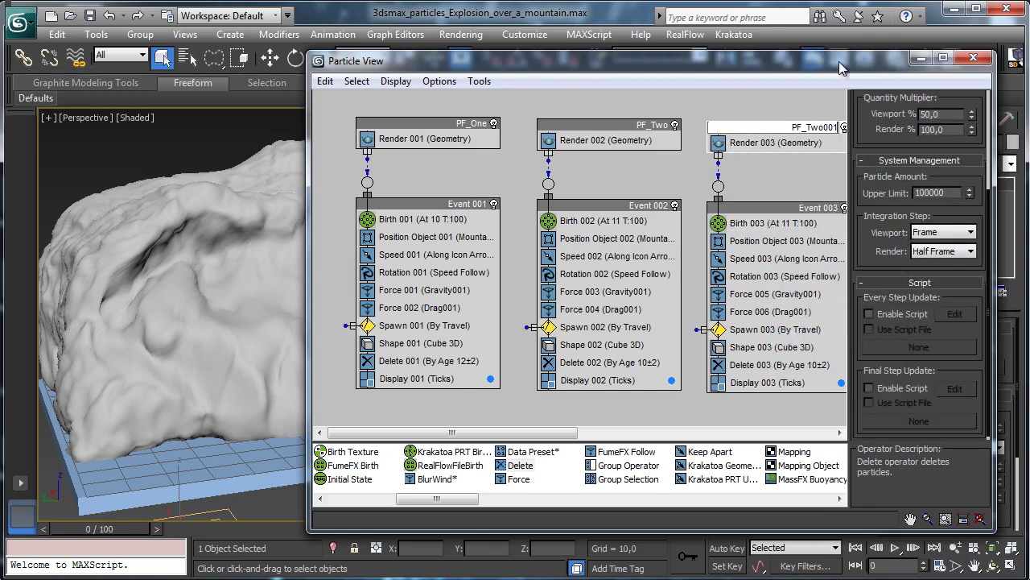
key(shift+Left)
key(shift+Left)
key(shift+Left)
key(shift+Left)
key(shift+Left)
key(shift+Left)
text(Third)
key(Return)
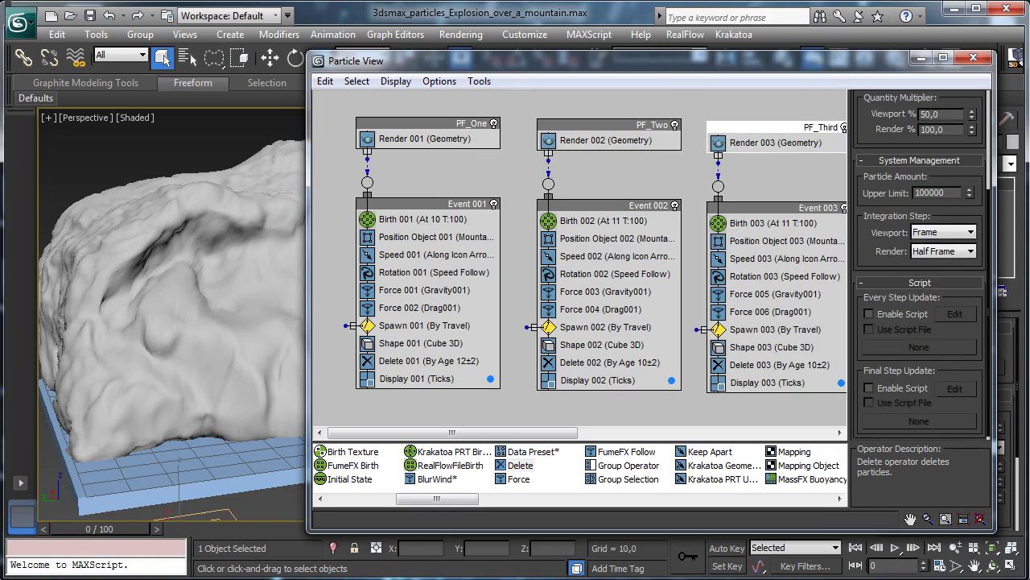
click(780, 228)
click(970, 122)
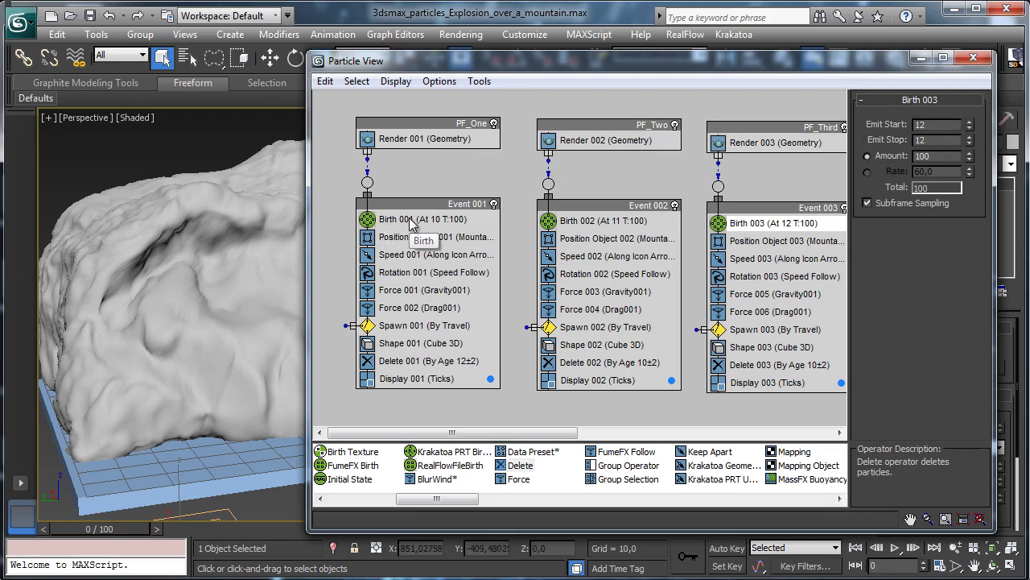
Set the particle amount to 175 in Birth 002 and to 135 in Birth 003
click(633, 219)
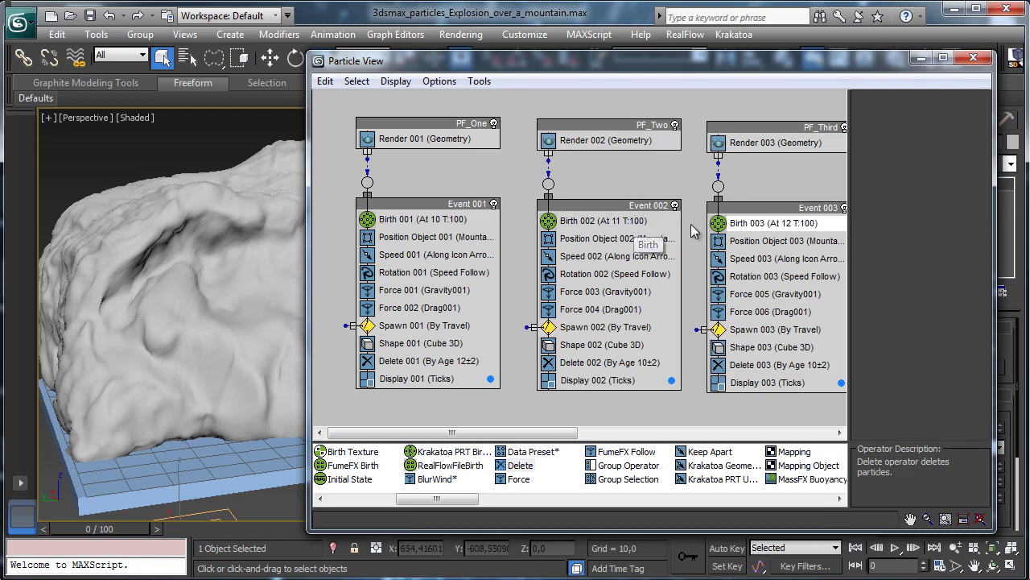
key(Tab)
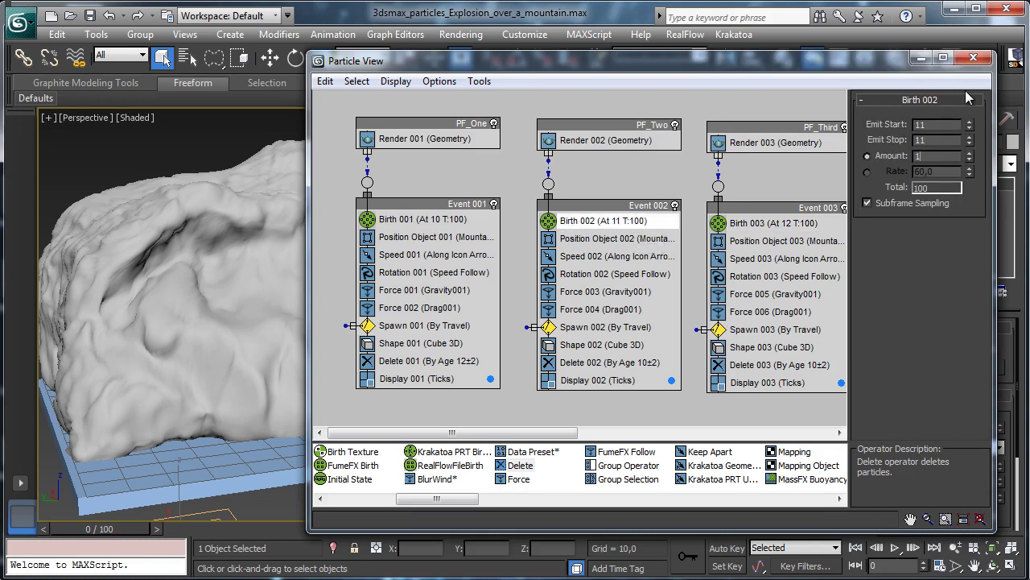
text(175)
key(Return)
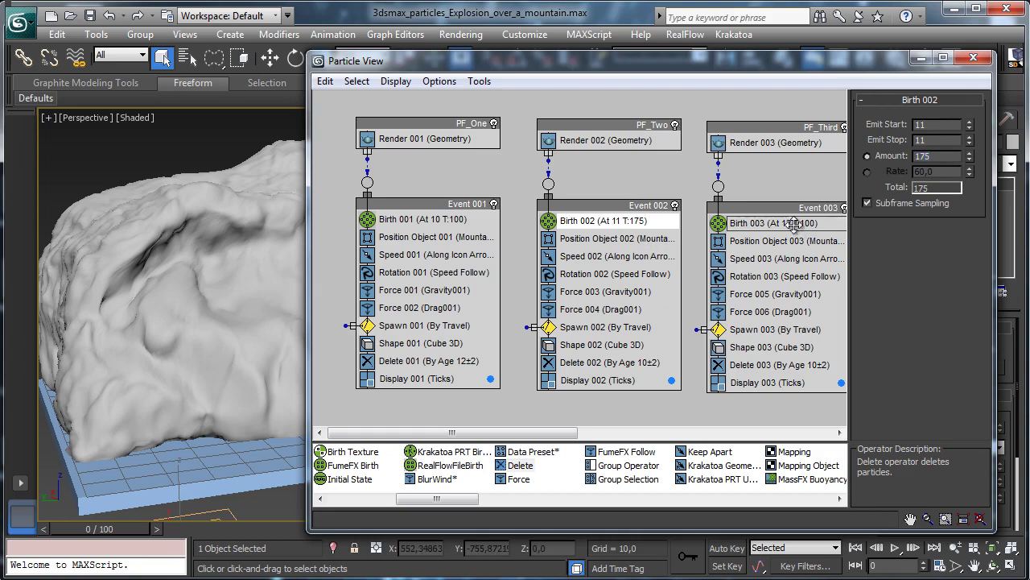
click(800, 229)
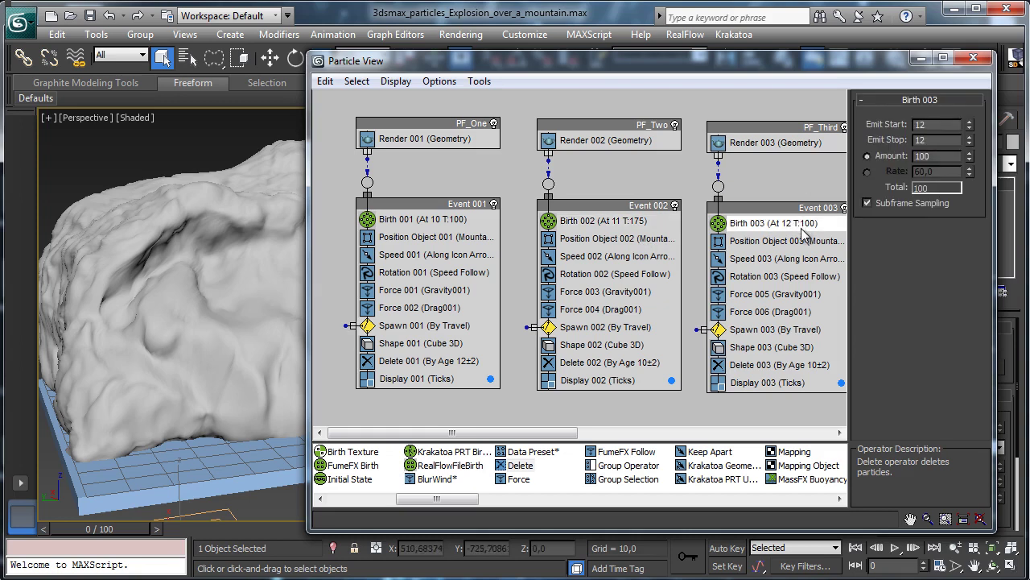
double_click(925, 156)
text(135)
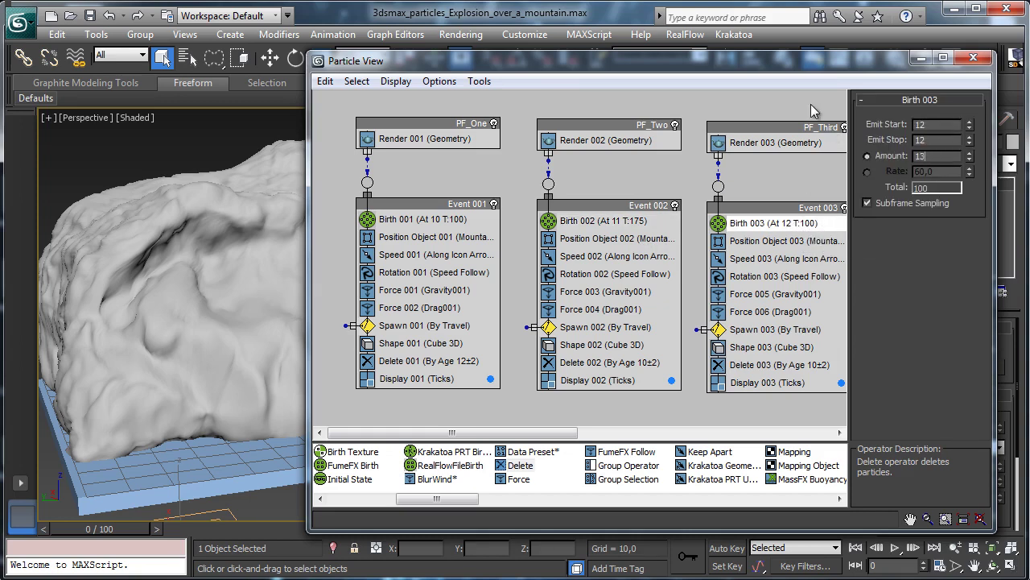
key(Return)
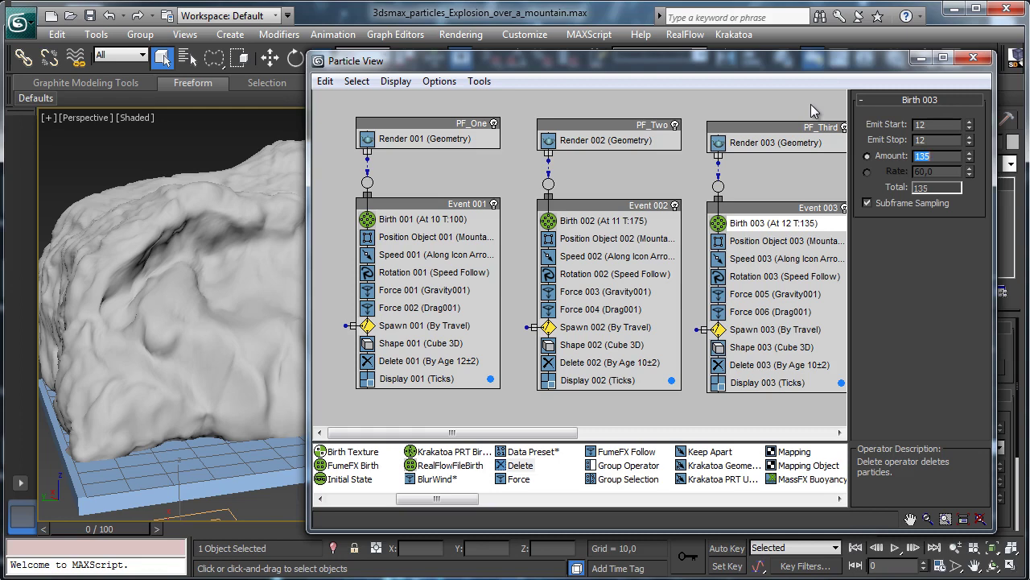
Generate a new uniqueness seed for Position Object 003 and keep its distinct points total at 10
click(805, 241)
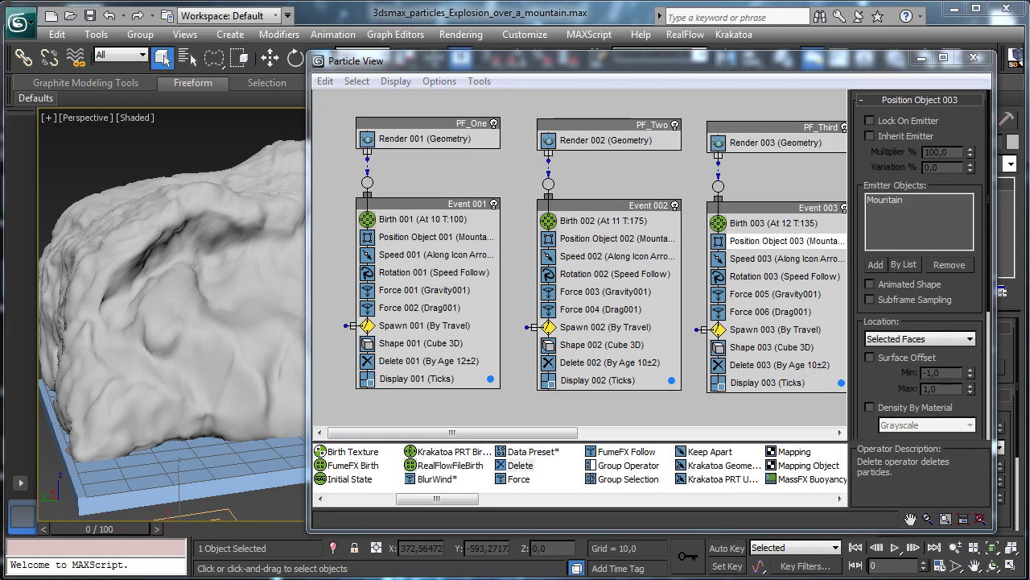
scroll(989, 208, down, 5)
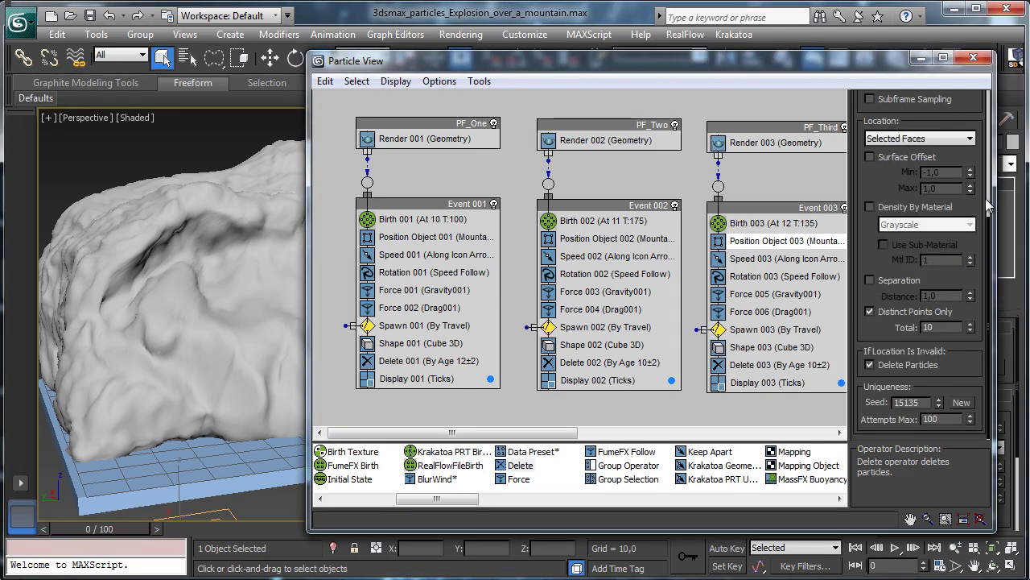
click(961, 402)
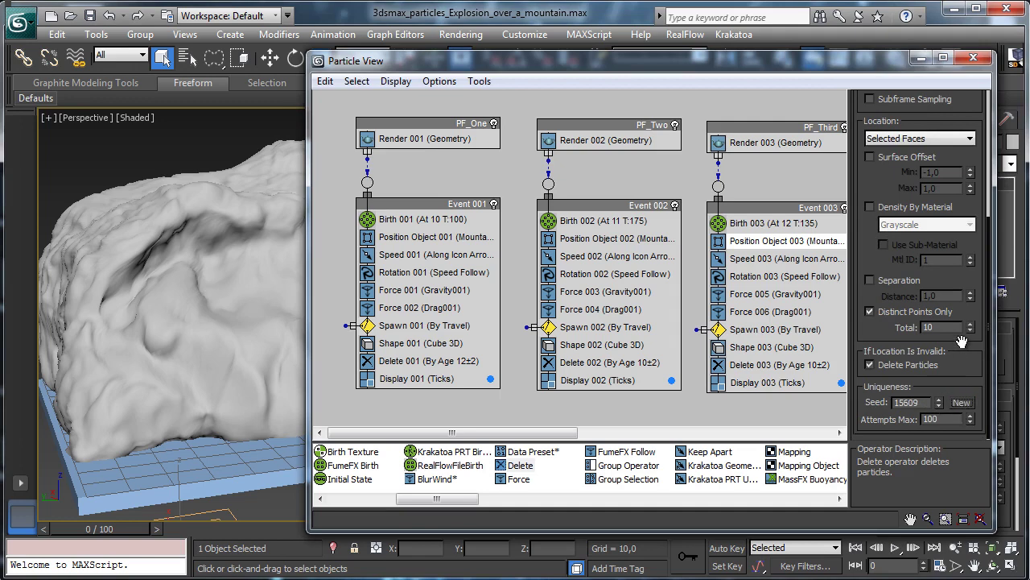
double_click(935, 326)
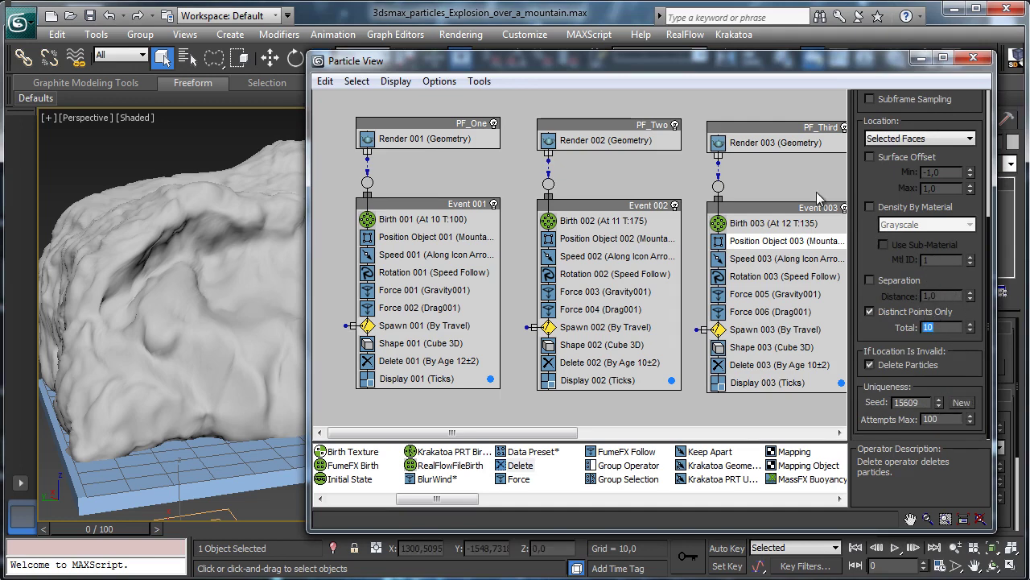
In the Speed 003 operator of PF_Third, set the speed to 125 and the variation to 85
click(787, 259)
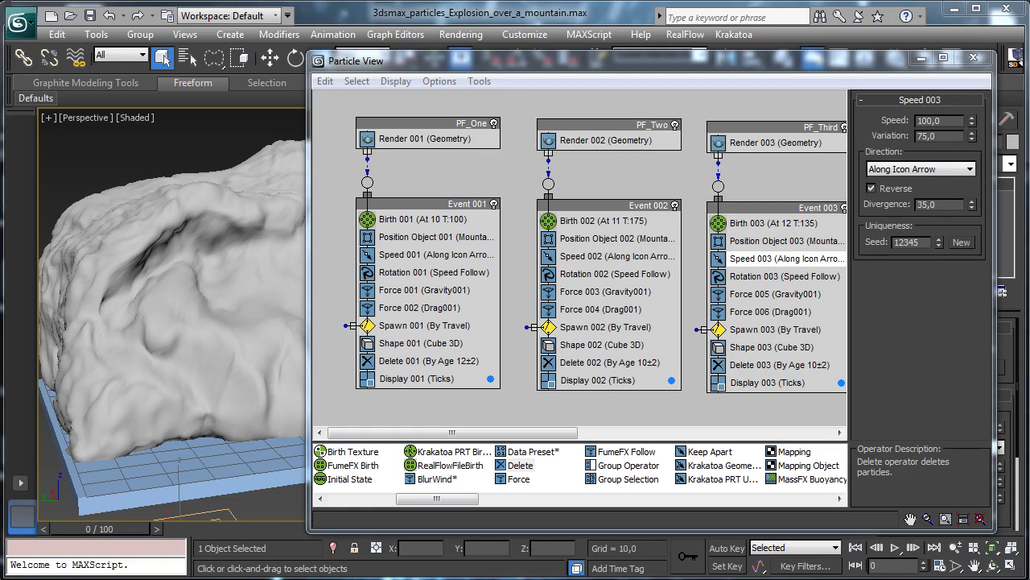
double_click(947, 122)
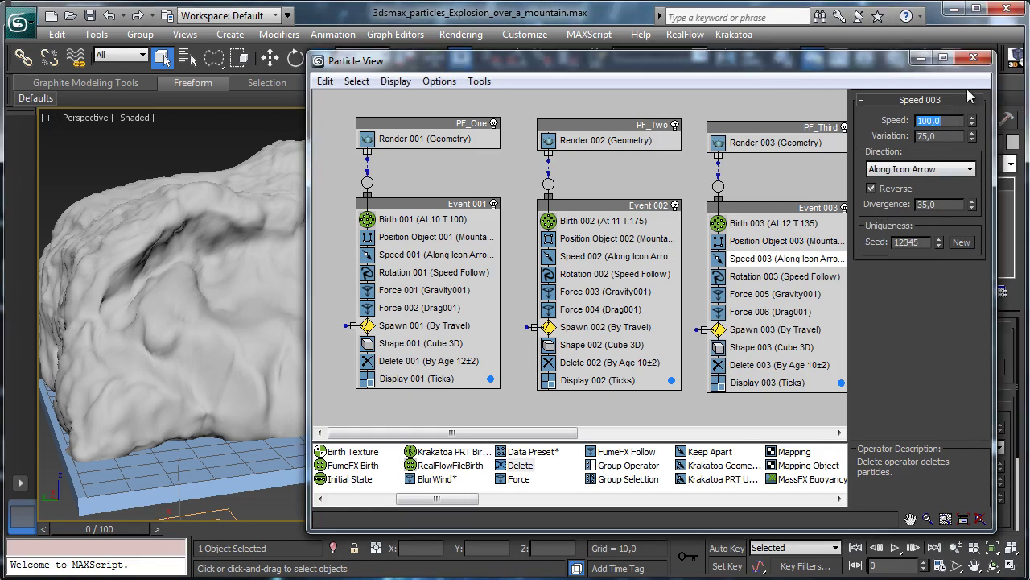
text(125)
key(Tab)
text(85)
key(Return)
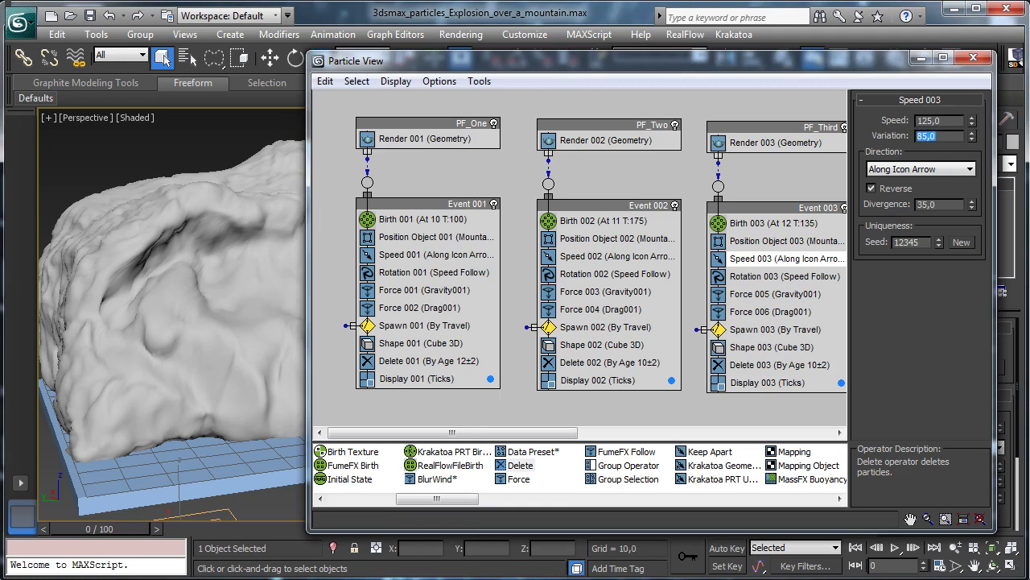
Set the direction of the Speed 003 and Speed 002 operators to Random 3D
click(906, 169)
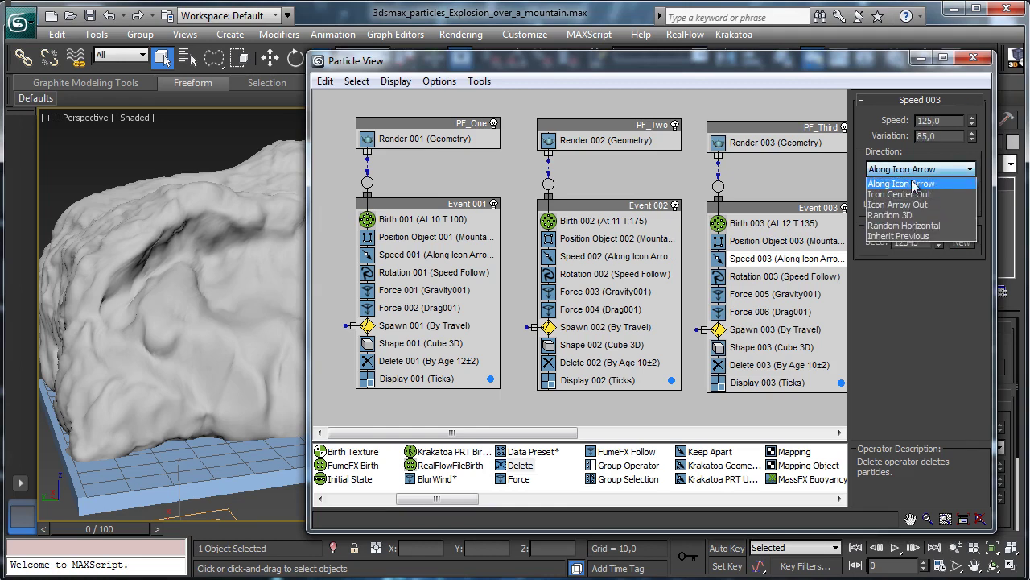
click(919, 216)
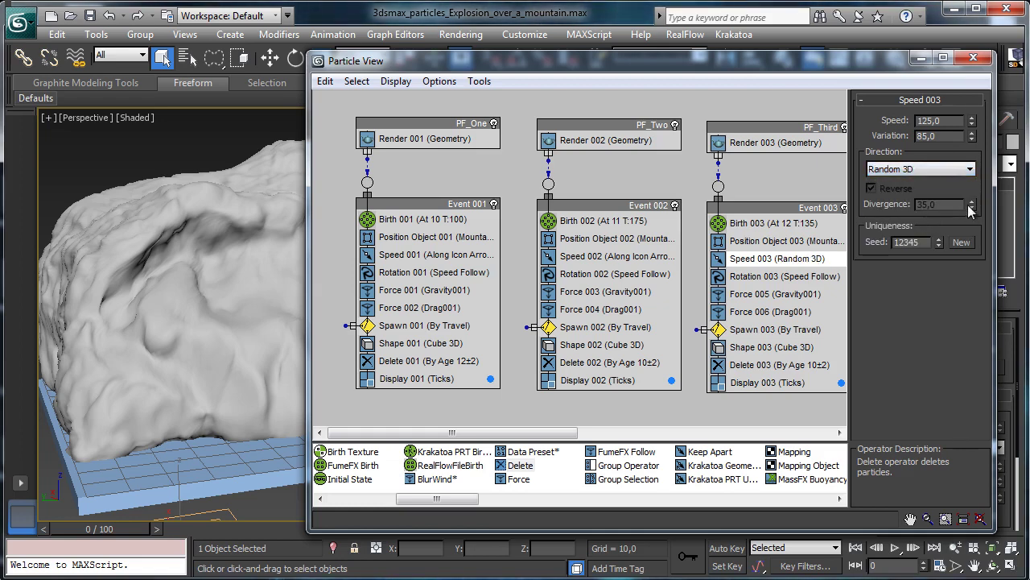
click(616, 256)
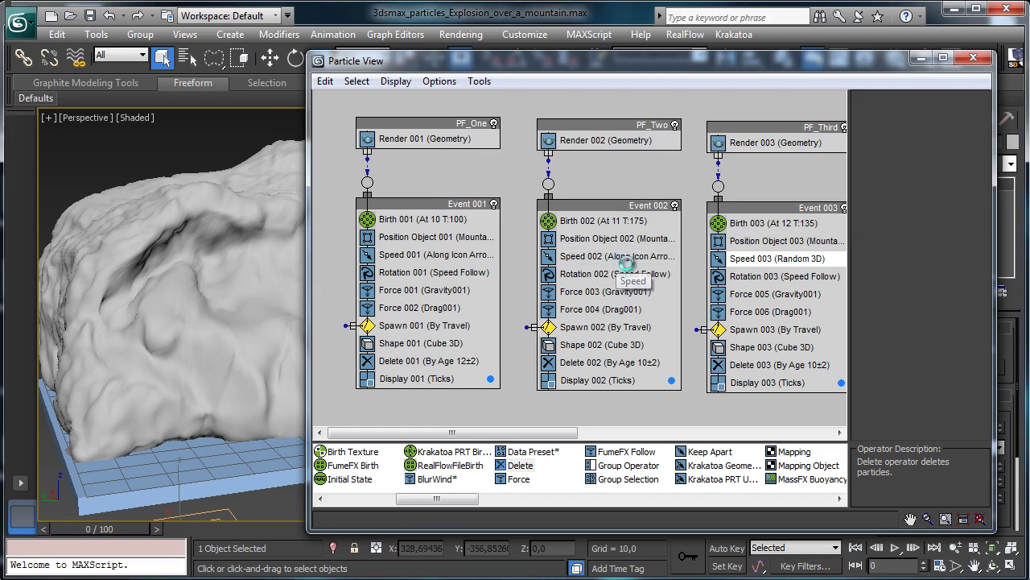
click(920, 169)
click(890, 215)
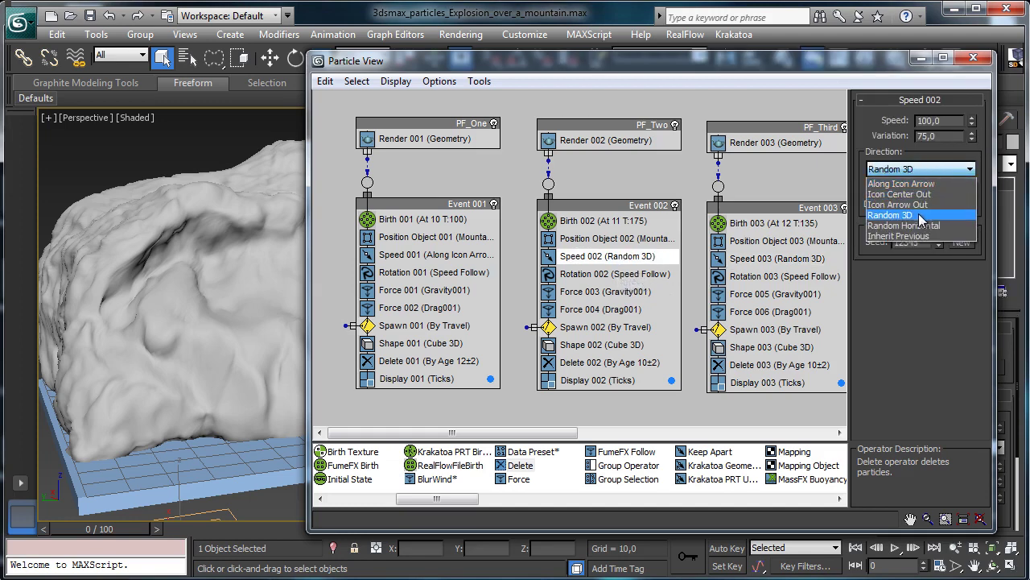
Lower the life span of the Delete 003 operator in PF_Third to 8
click(769, 364)
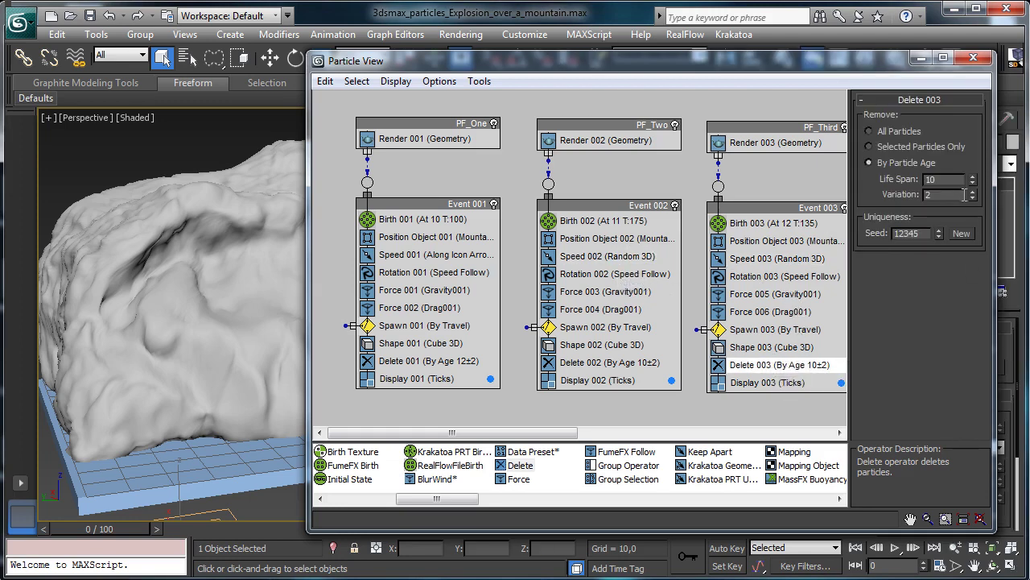
click(971, 184)
click(972, 184)
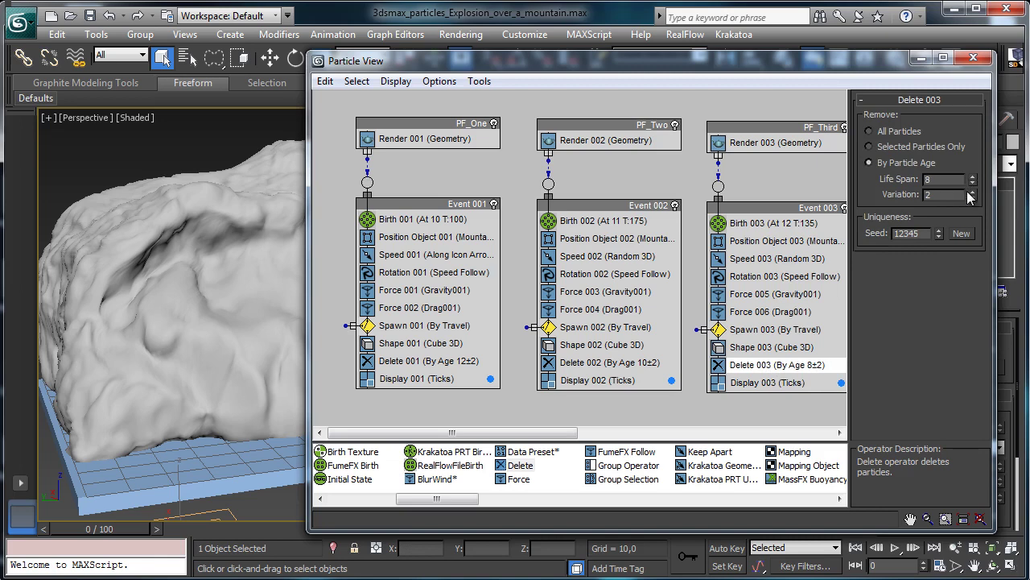
In Spawn 003 of PF_Third, set the speed divergence to 25 and the travel distance step size to 2,5
click(805, 329)
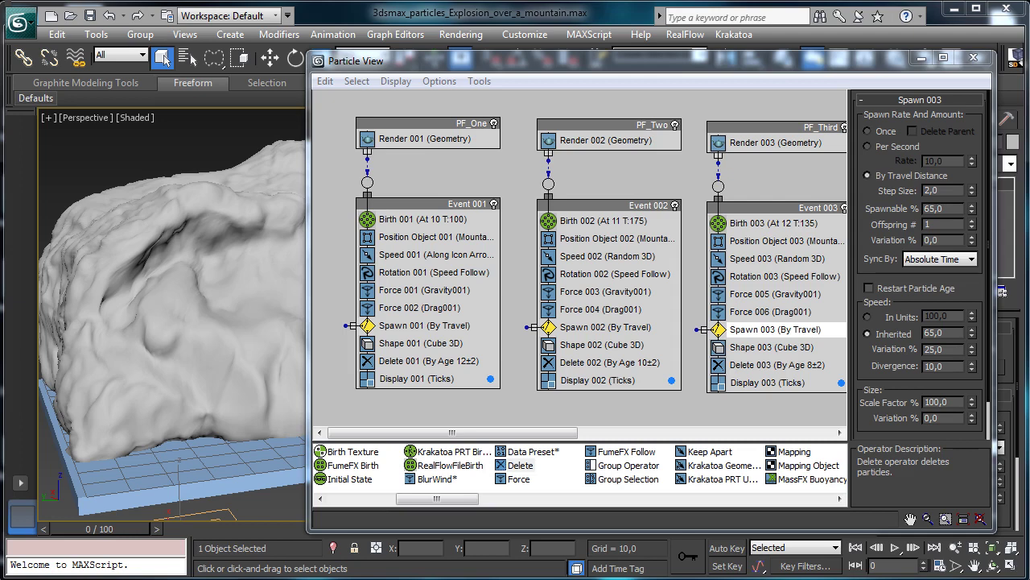
double_click(939, 366)
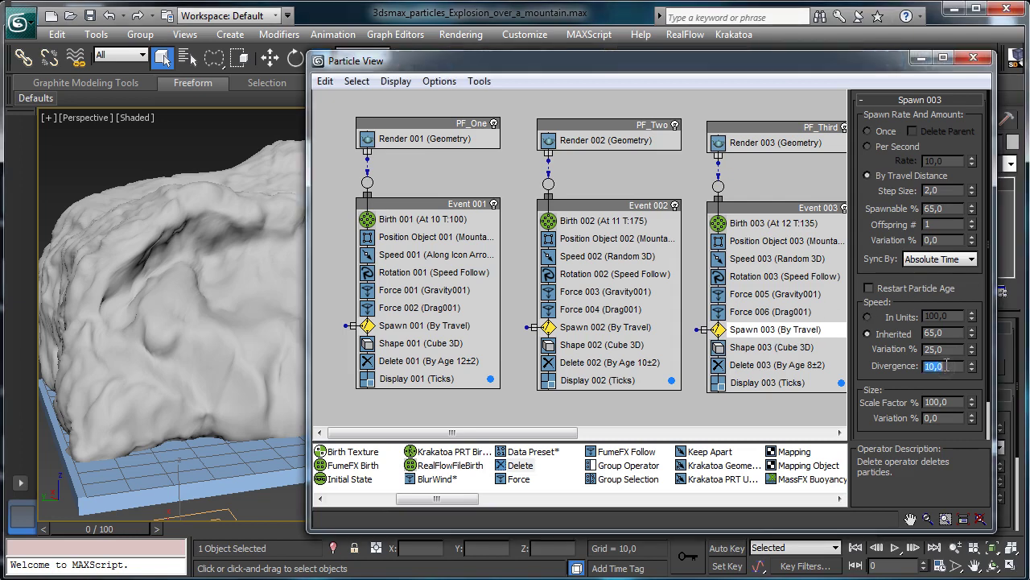
text(25)
key(Return)
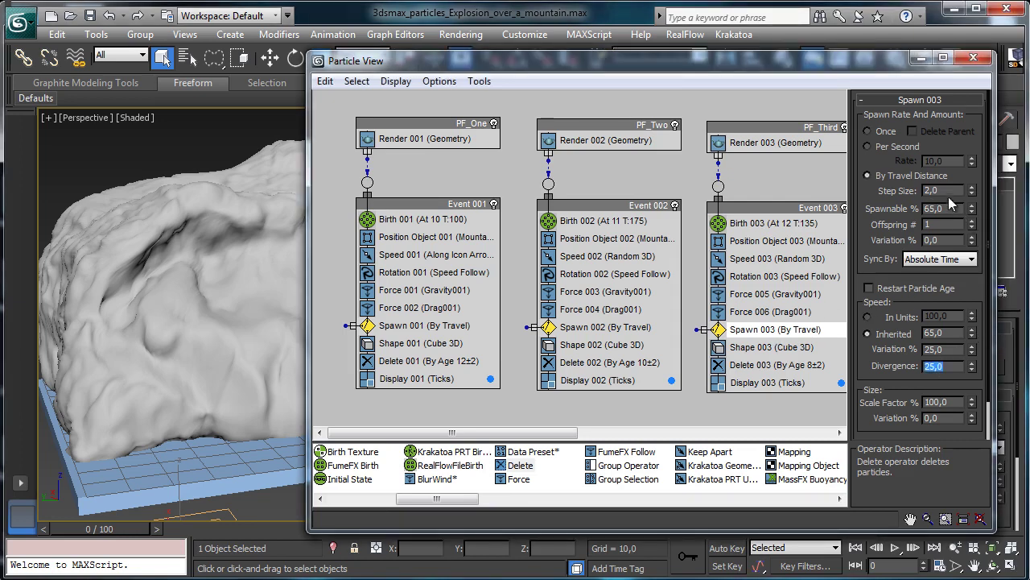
click(955, 192)
key(BackSpace)
text(5)
key(Return)
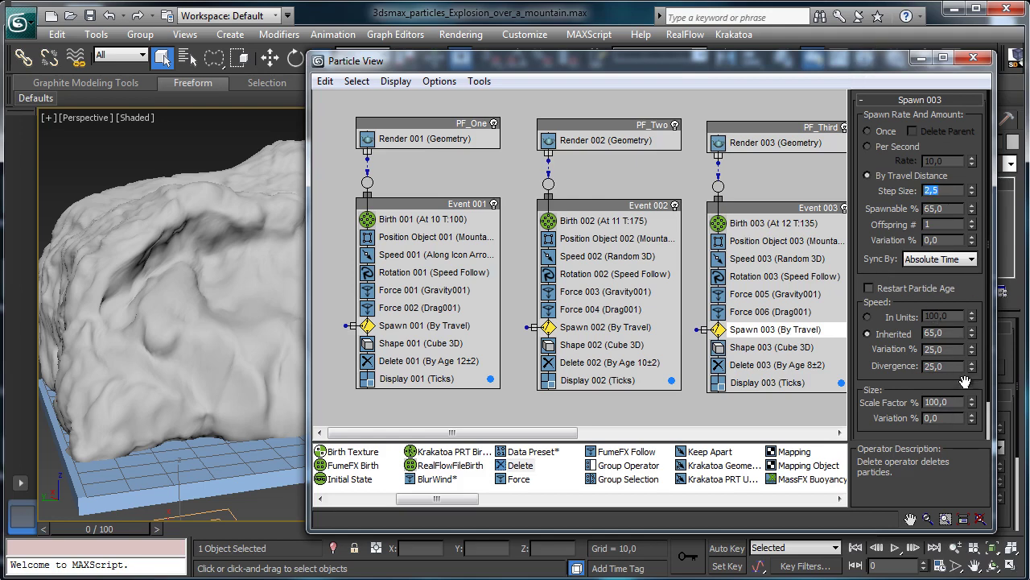
Turn off PF_One and PF_Two and scrub the first frames of the timeline to preview PF_Third alone, returning to frame 0
click(494, 123)
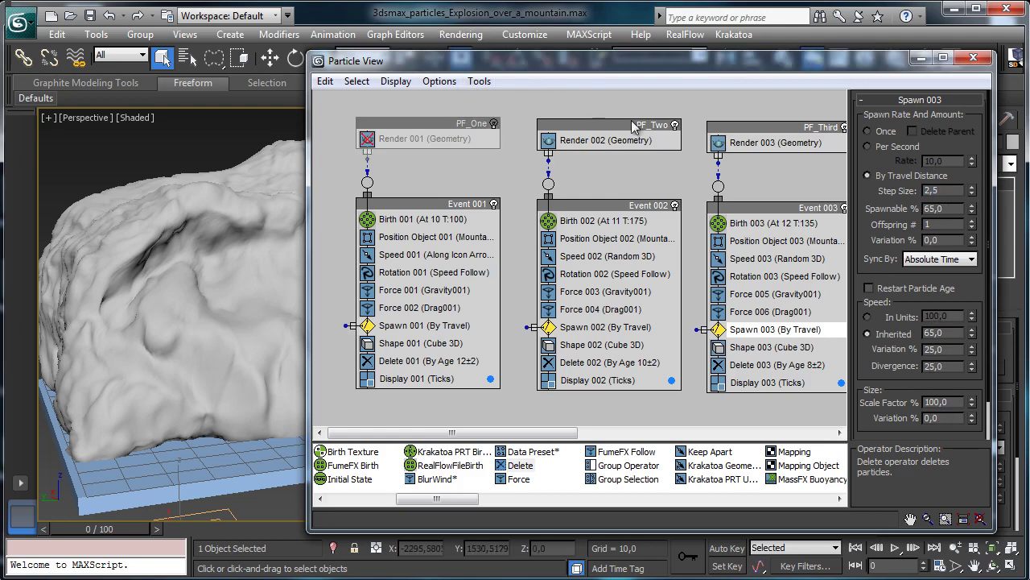
click(675, 125)
drag(809, 62, 1029, 68)
drag(114, 528, 275, 527)
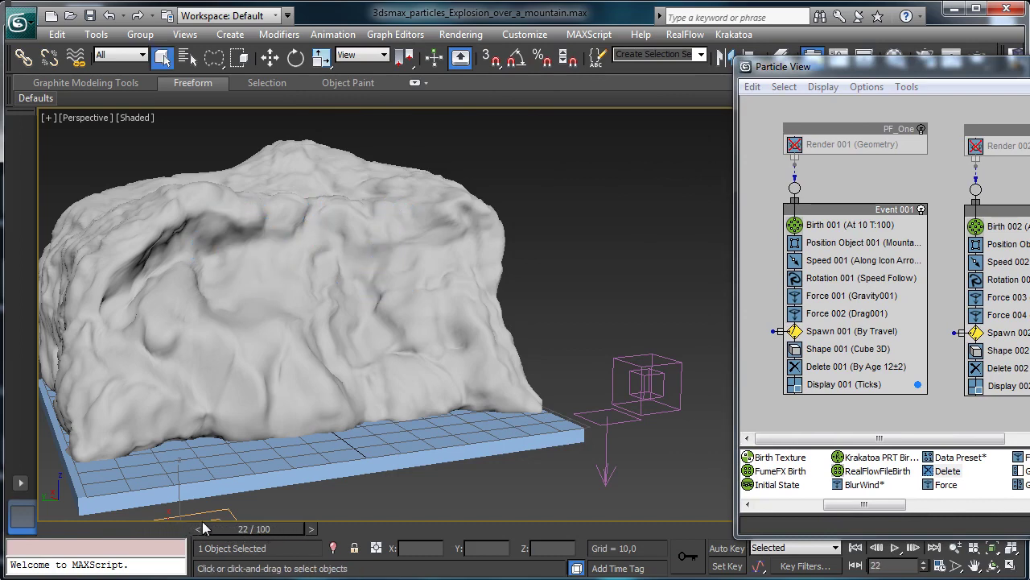
drag(202, 528, 179, 535)
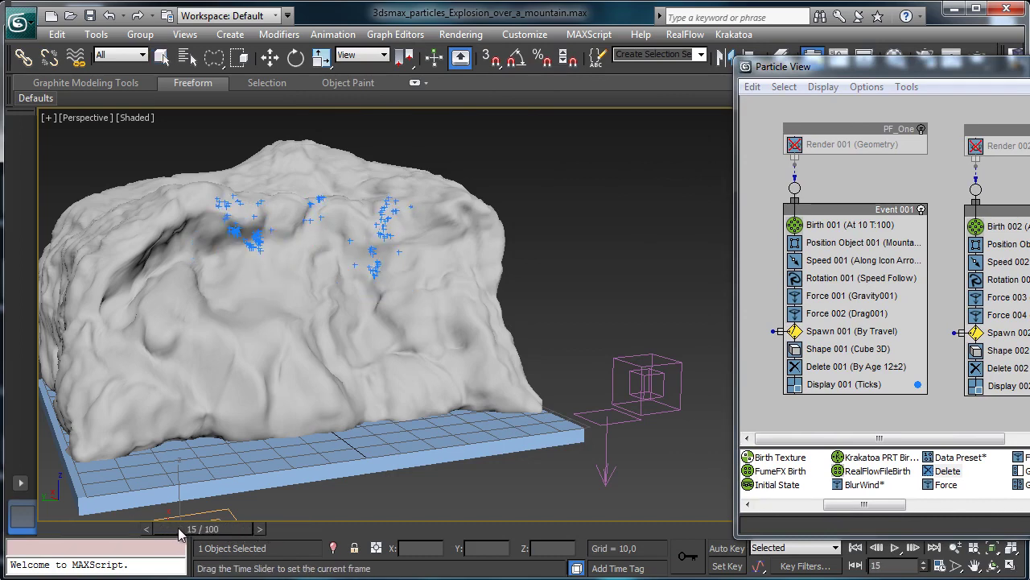
key(Home)
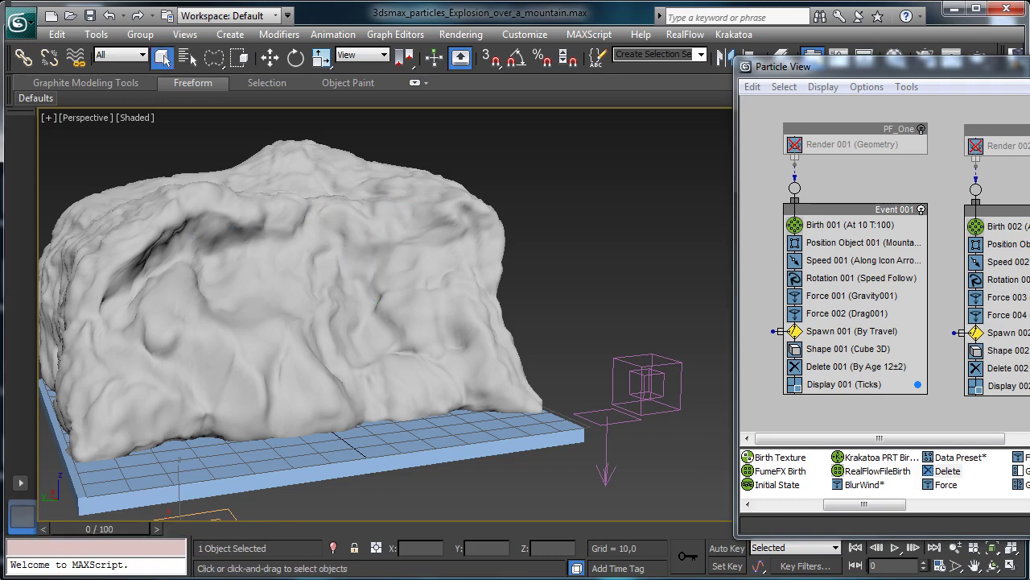
Switch PF_Two and PF_One back on and save the scene with Particle View closed
drag(805, 66, 654, 63)
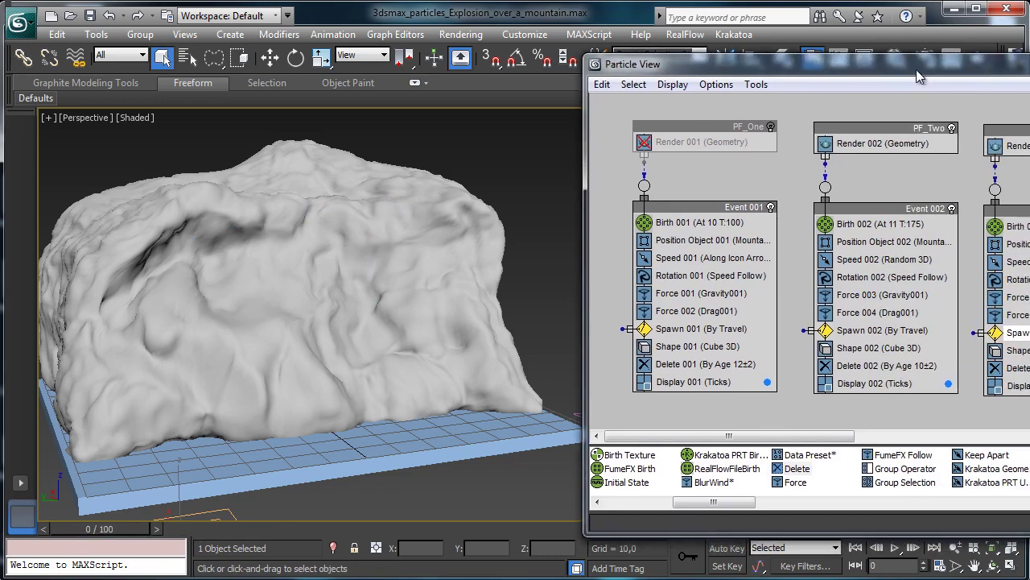
drag(98, 532, 64, 529)
click(770, 127)
key(6)
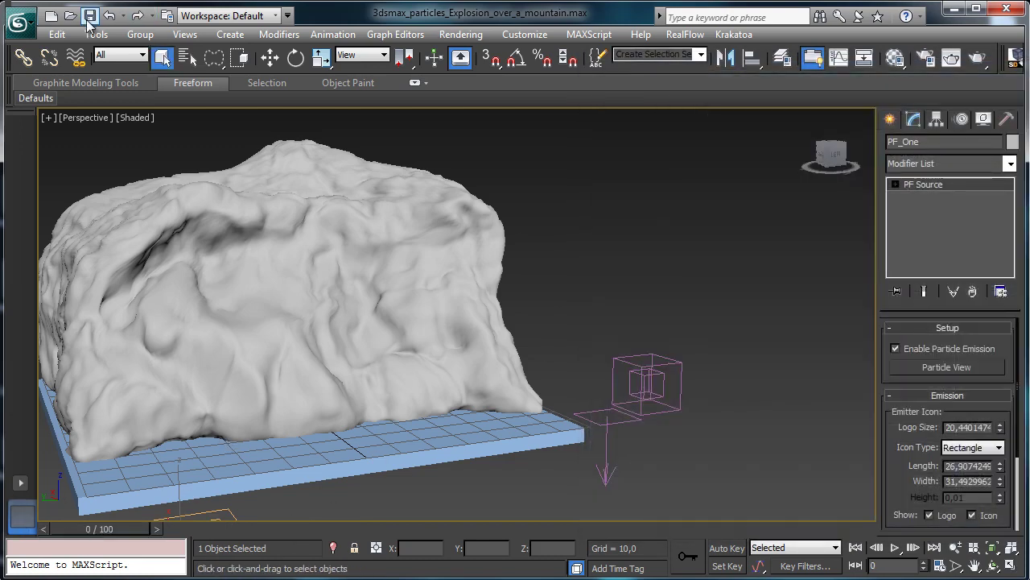
click(88, 16)
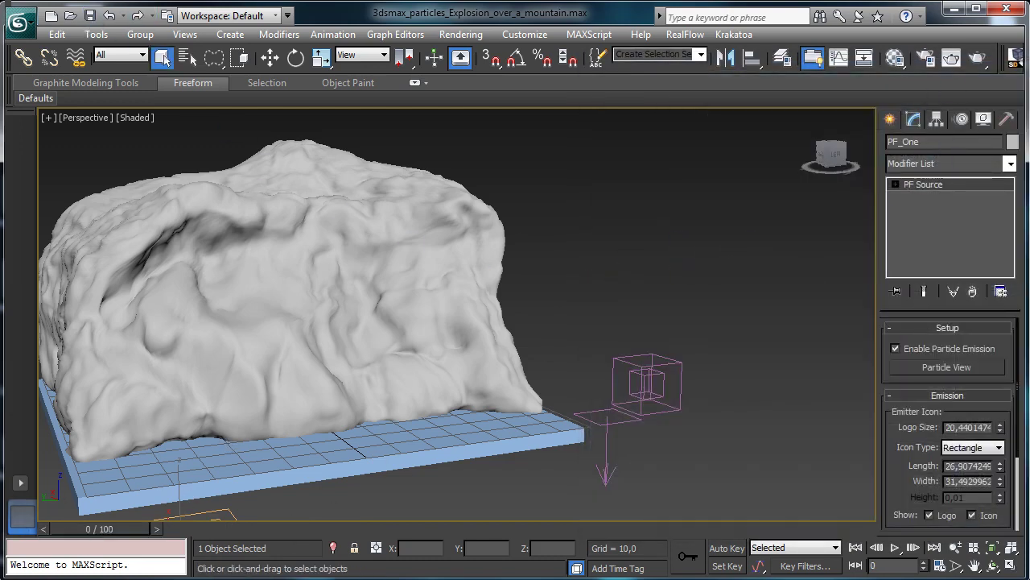